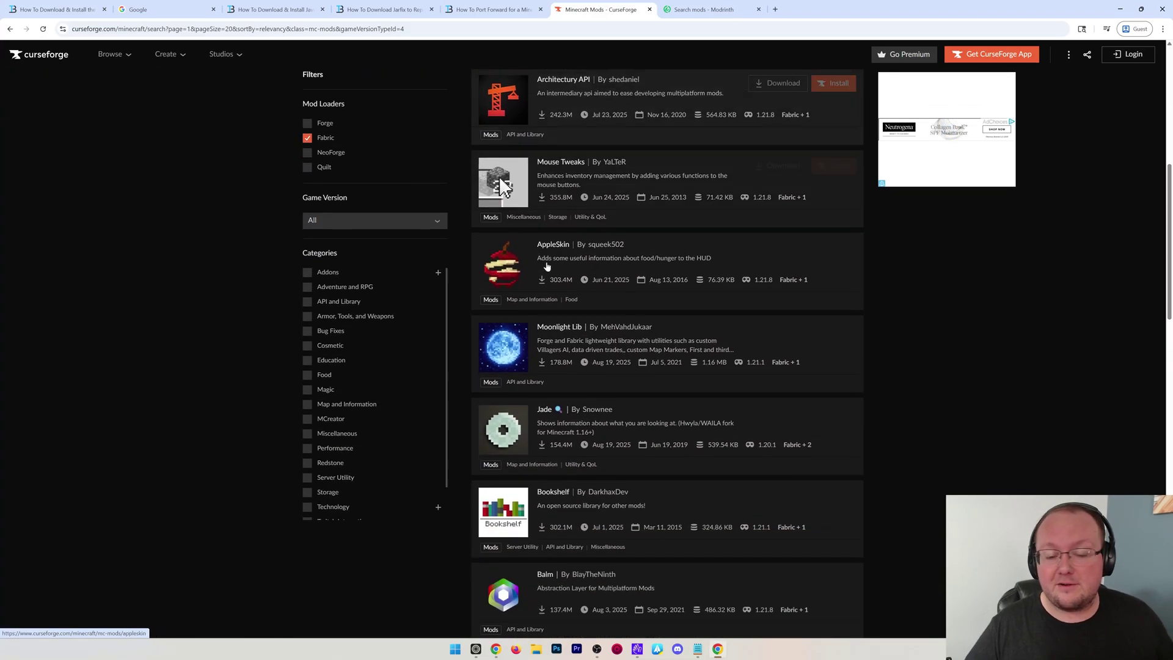
# Open the guide on installing the Fabric Mod Loader and follow its link to the Fabric download page.
pyautogui.scroll(11, 548, 259)
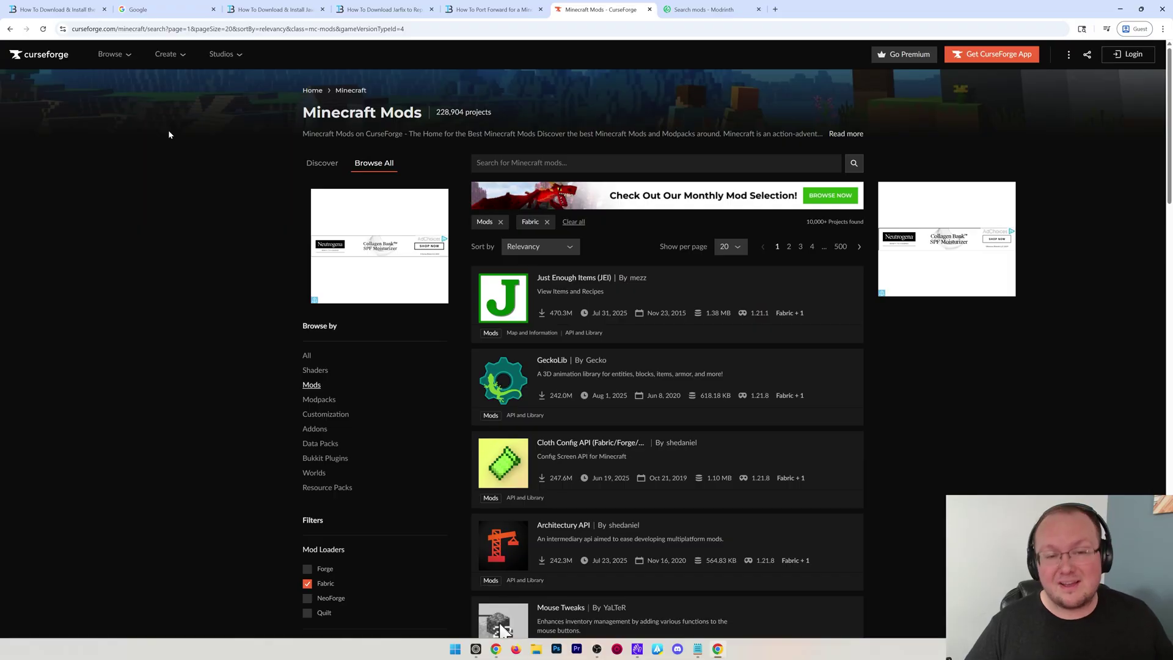
pyautogui.click(57, 15)
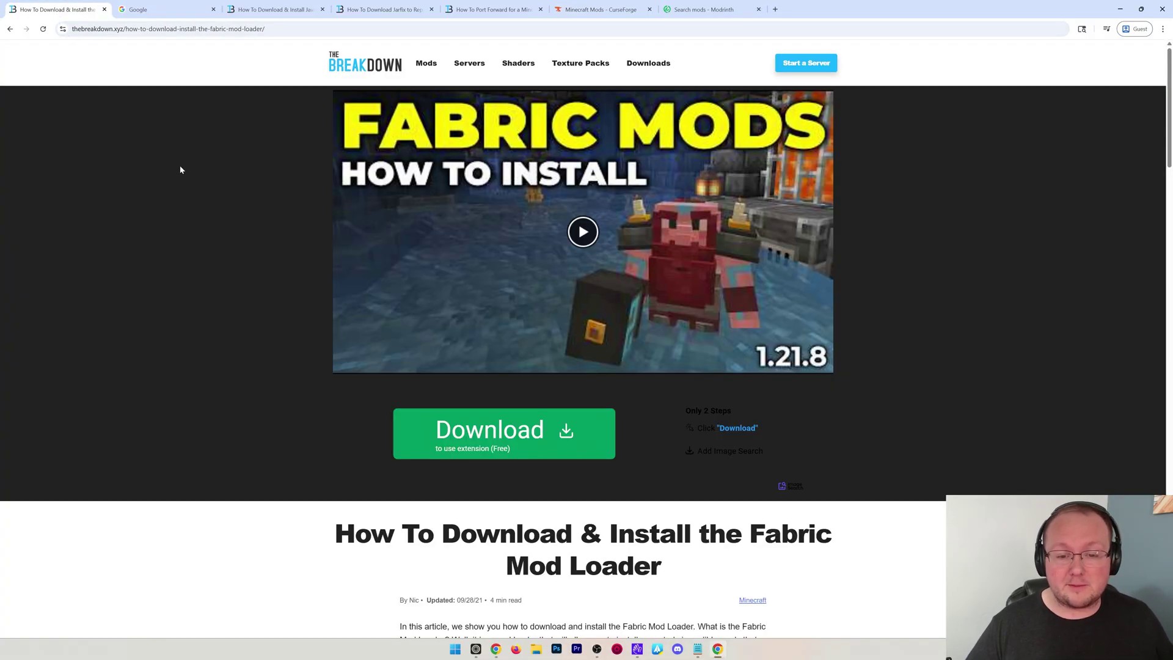
pyautogui.scroll(-6, 181, 165)
pyautogui.click(560, 363)
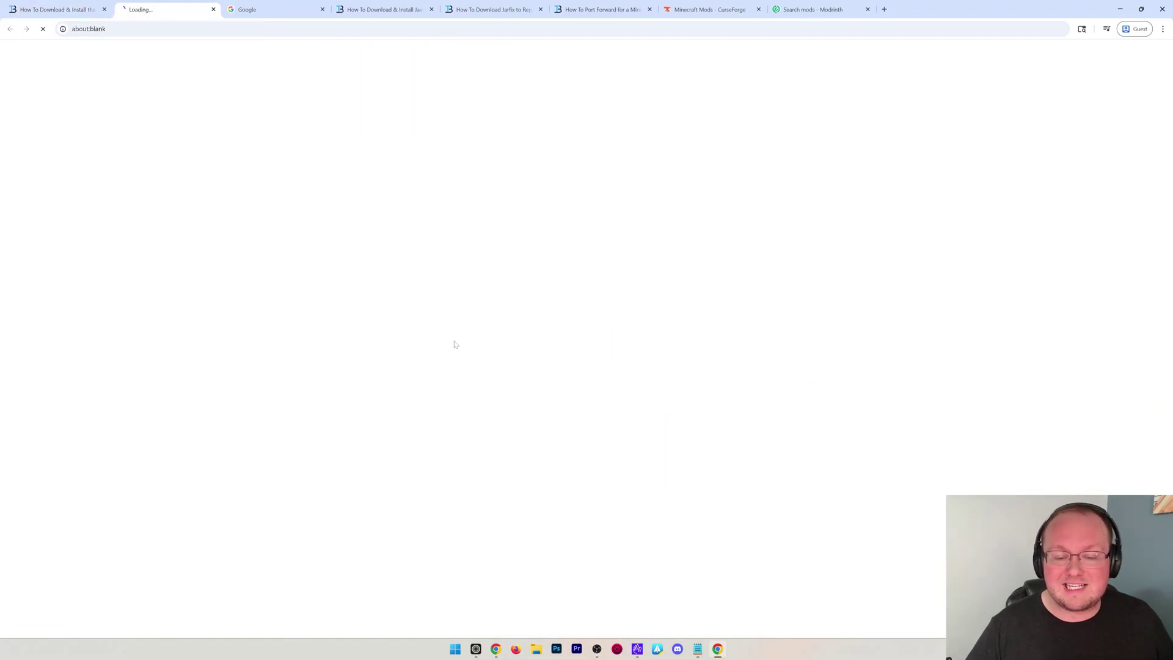
# Search Google for "minecraft fabric download".
pyautogui.click(261, 7)
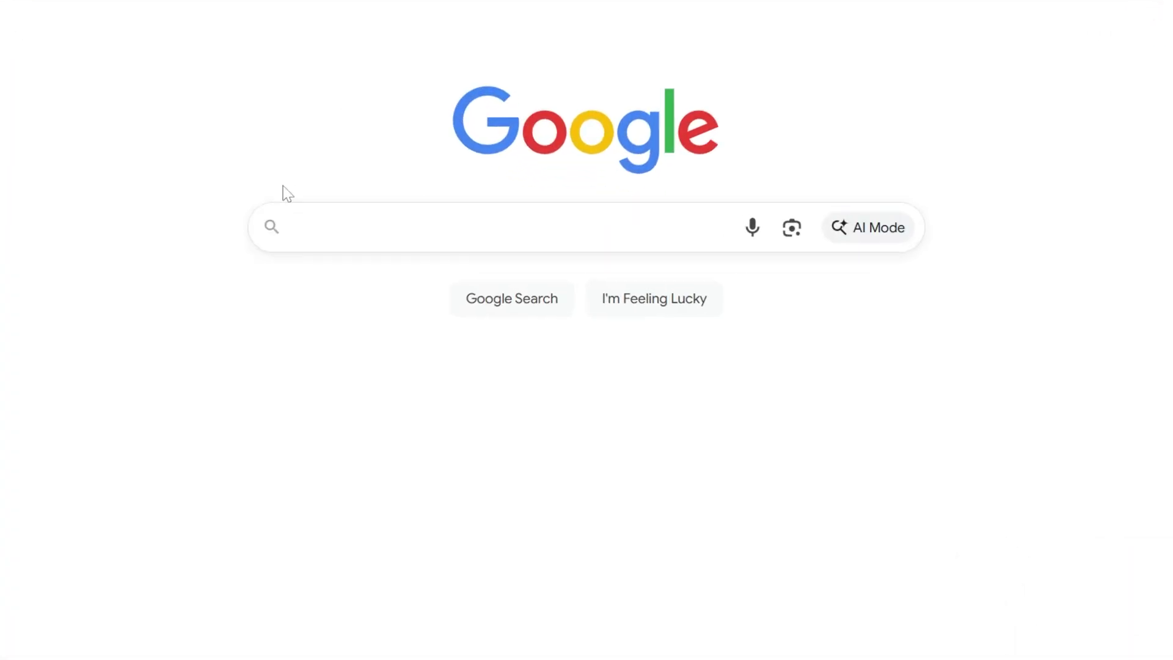
pyautogui.click(453, 226)
pyautogui.write('minecraft ra')
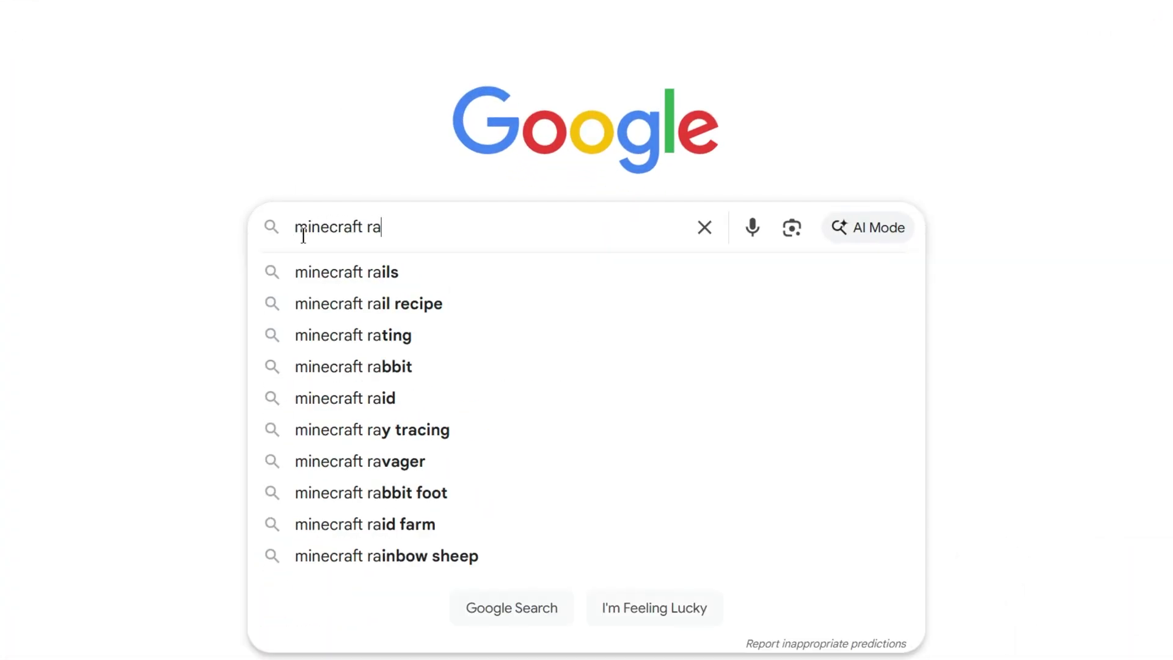
pyautogui.press('BackSpace')
pyautogui.press('BackSpace')
pyautogui.write('fac')
pyautogui.press('BackSpace')
pyautogui.write('bric')
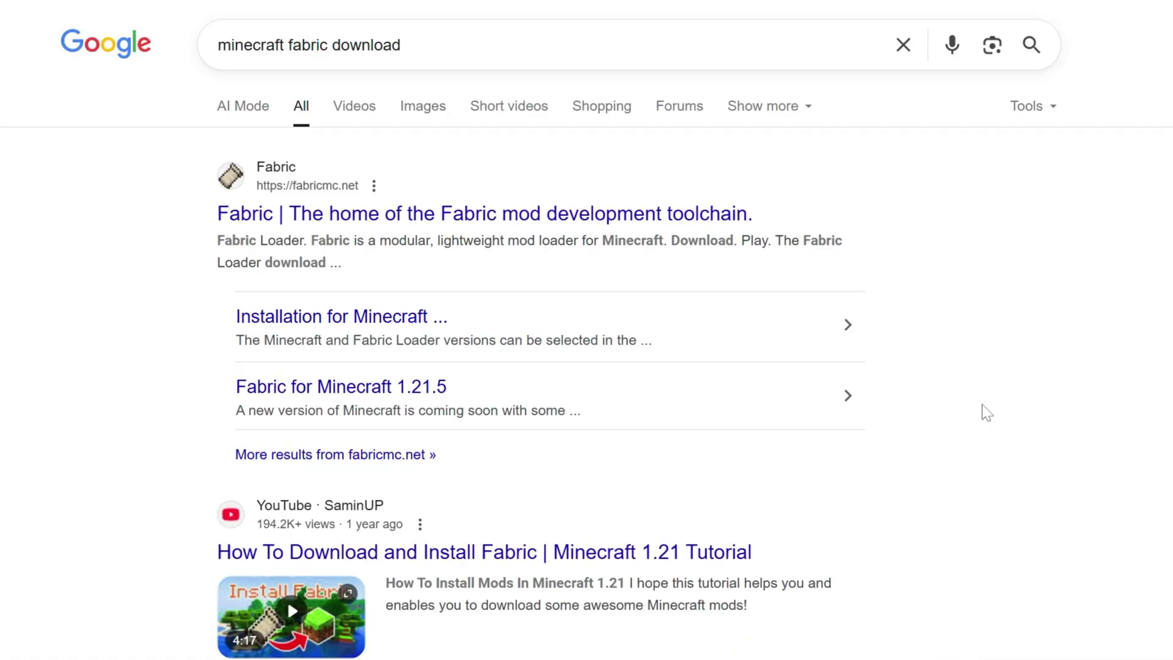
# Open the official Fabric website and download fabric-installer-1.1.0.exe for Windows into the Downloads folder.
pyautogui.click(596, 217)
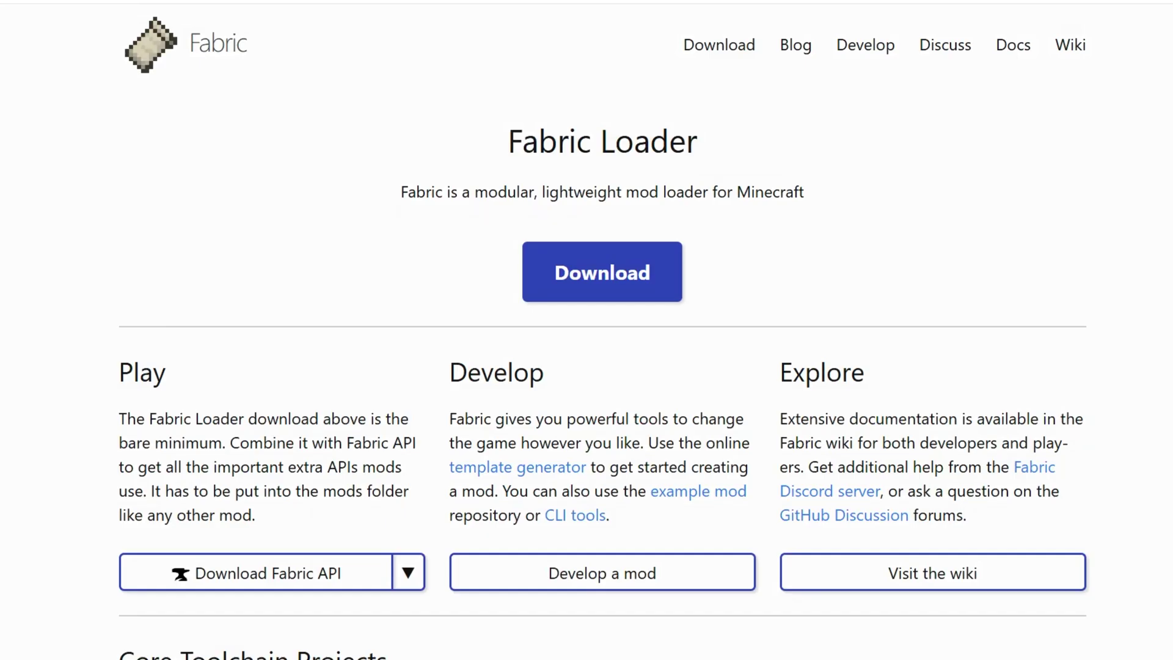
pyautogui.click(611, 273)
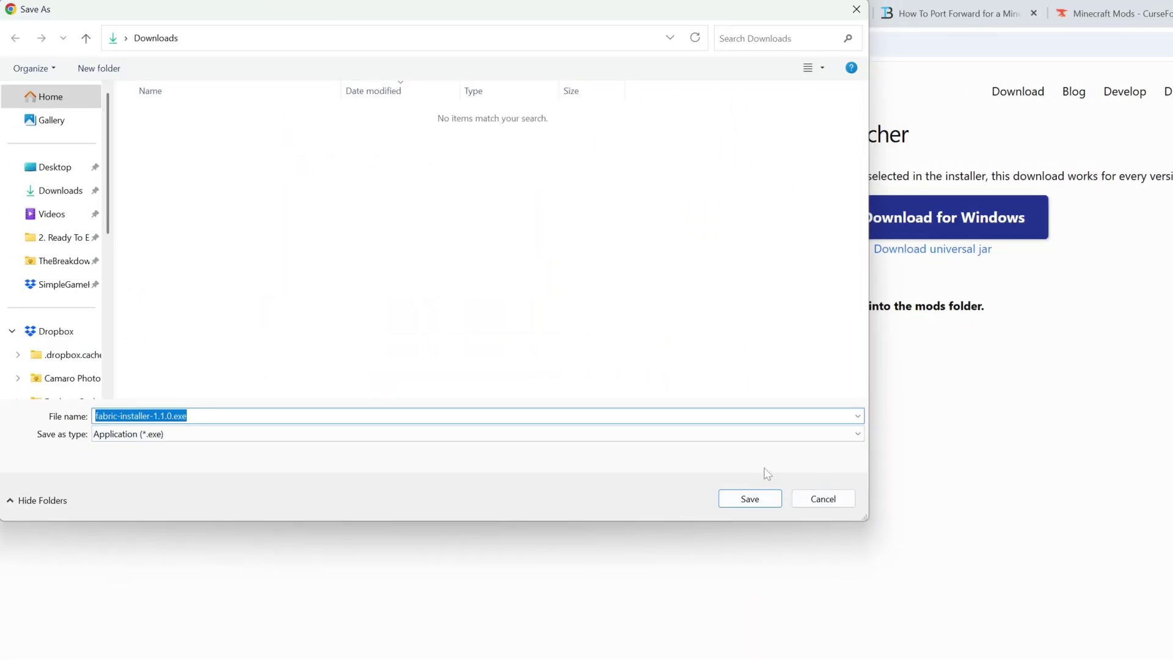
pyautogui.click(748, 500)
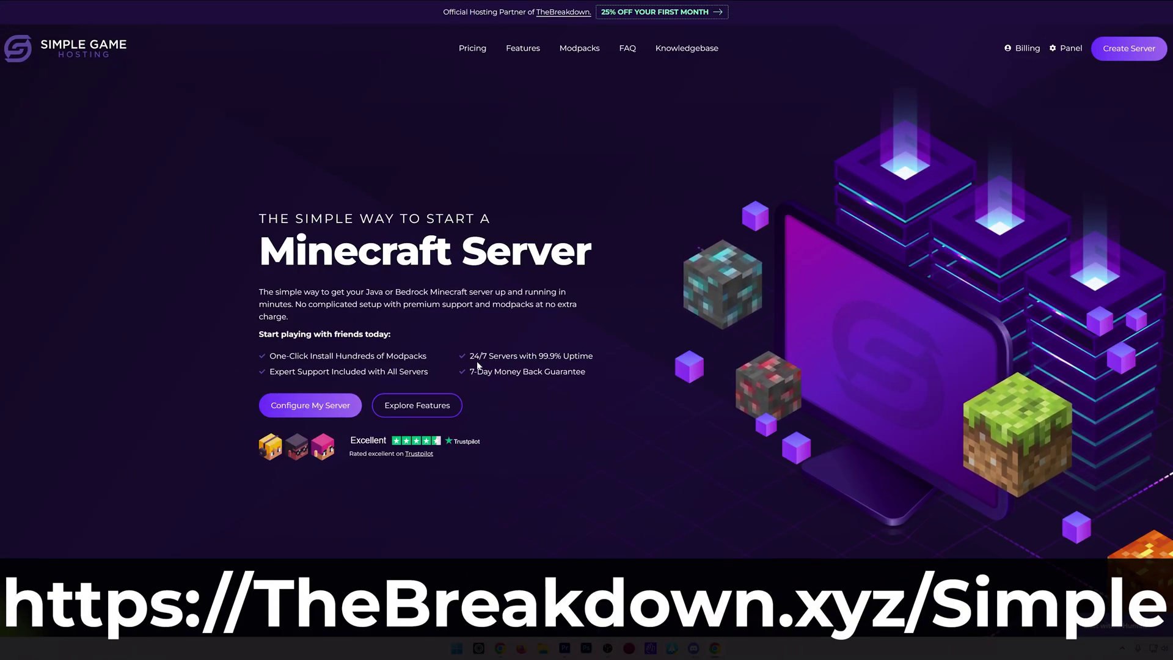
# Look over the Simple Game Hosting home page and the modpacks from different providers in its Modpack Installer.
pyautogui.scroll(-1, 425, 376)
pyautogui.scroll(-6, 423, 376)
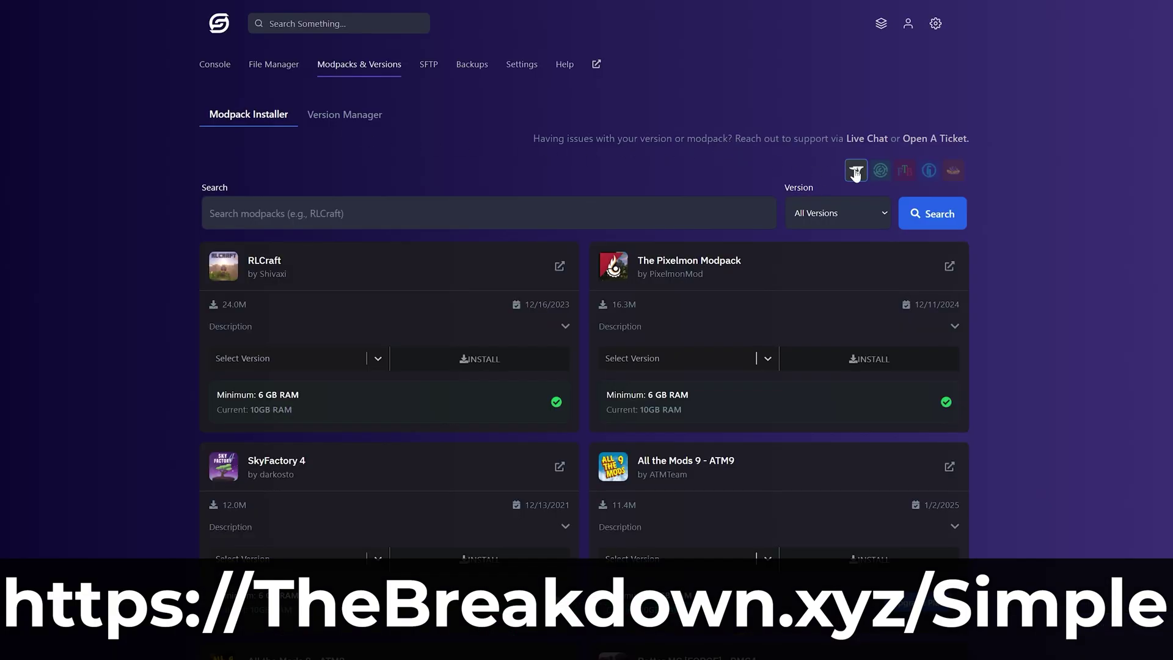
pyautogui.click(880, 171)
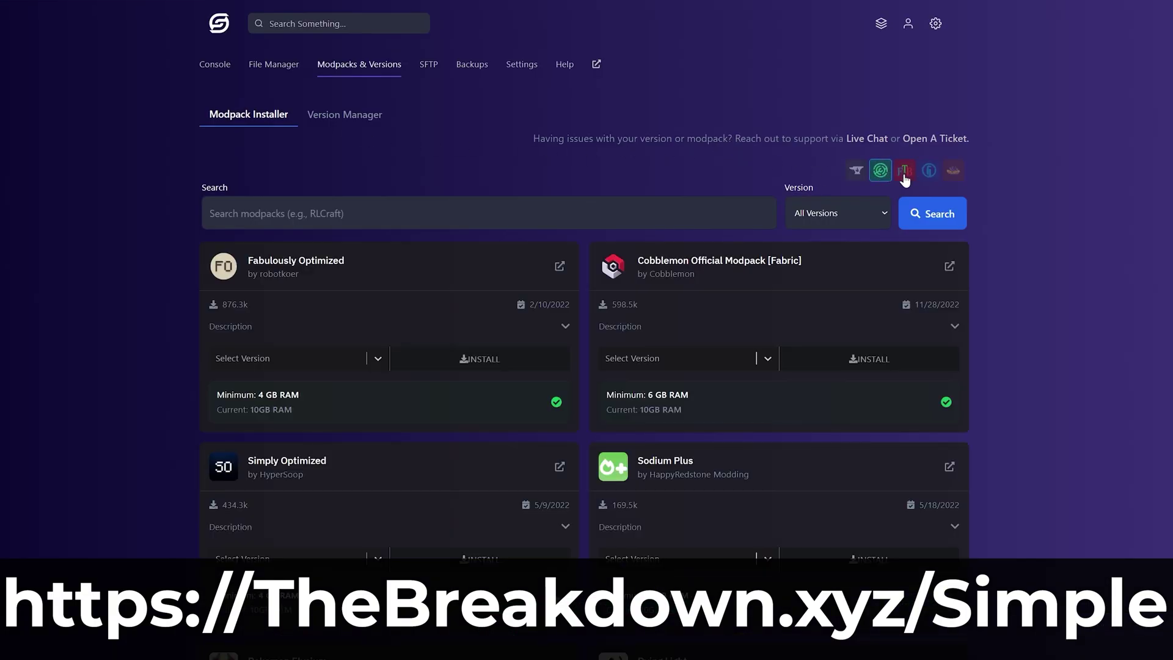
pyautogui.click(905, 173)
pyautogui.click(930, 173)
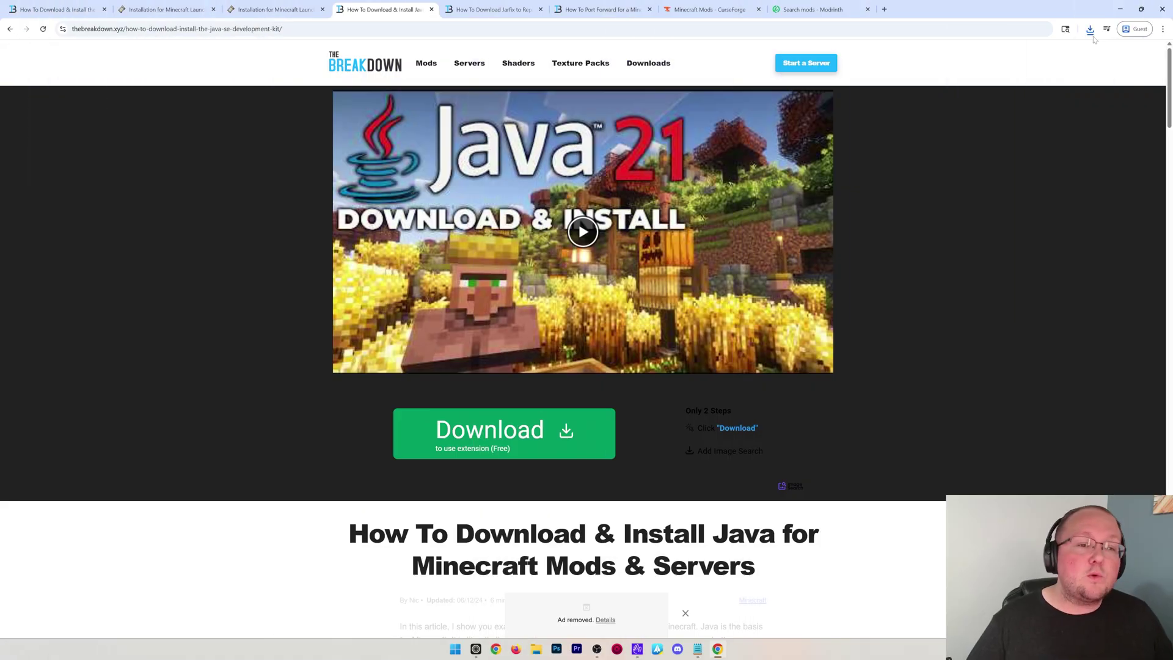
# Run fabric-installer-1.1.0.exe from Downloads and install the Fabric client for Minecraft 1.21.8 with loader 0.17.2.
pyautogui.click(1118, 11)
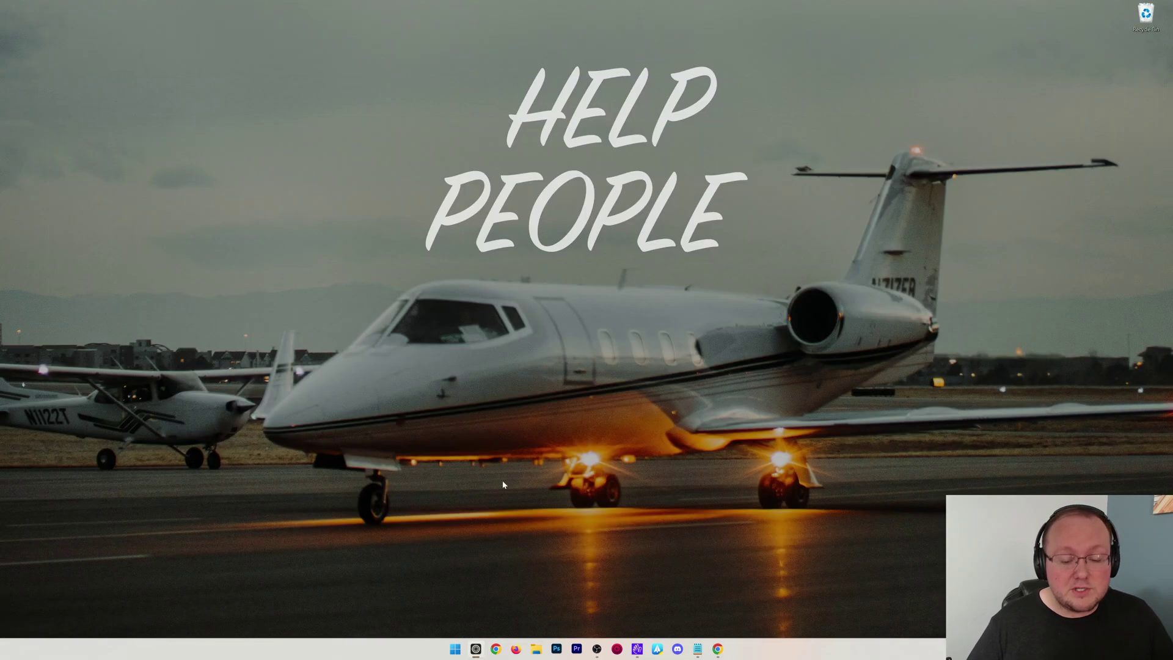
pyautogui.click(536, 649)
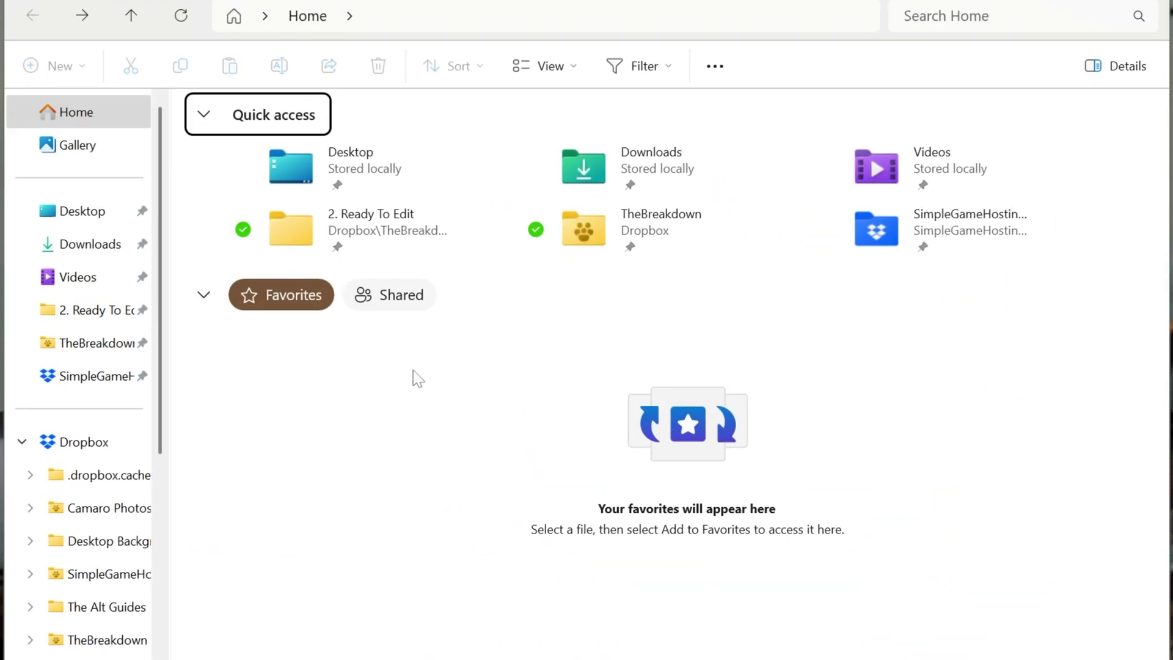
pyautogui.click(96, 251)
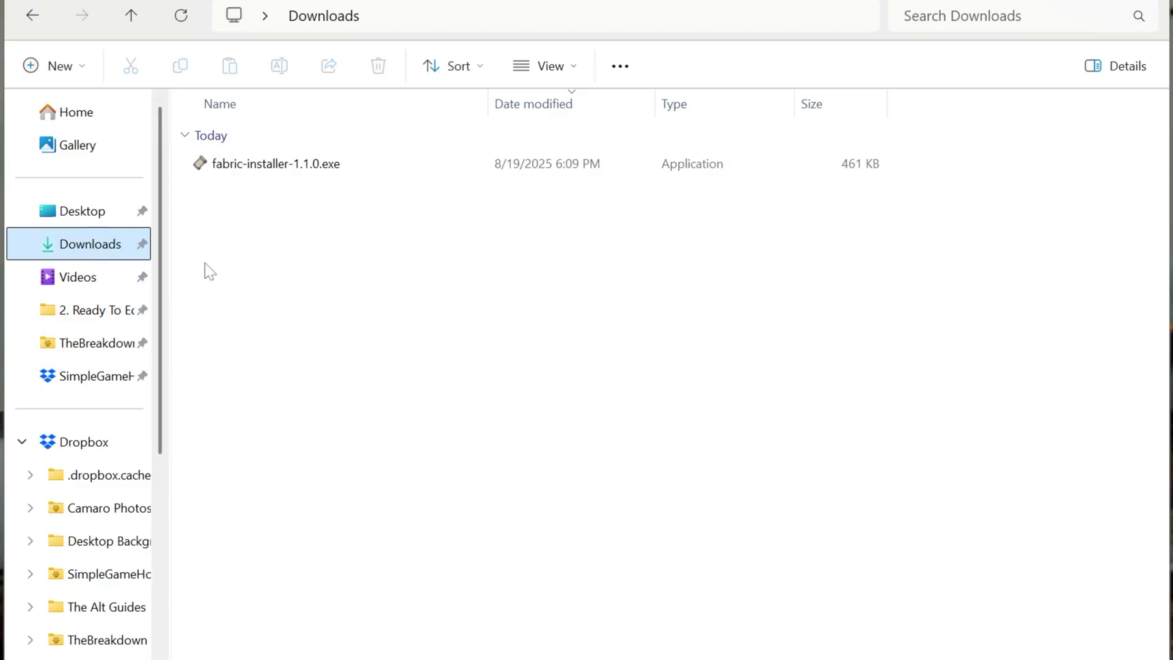
pyautogui.doubleClick(284, 175)
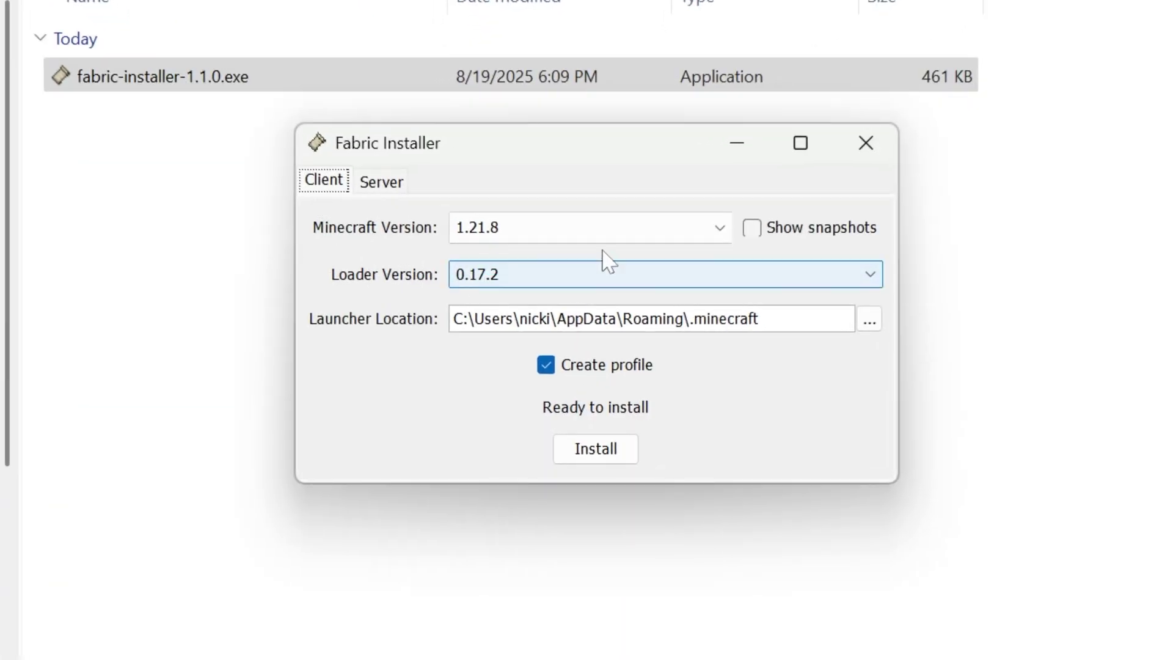
pyautogui.click(594, 452)
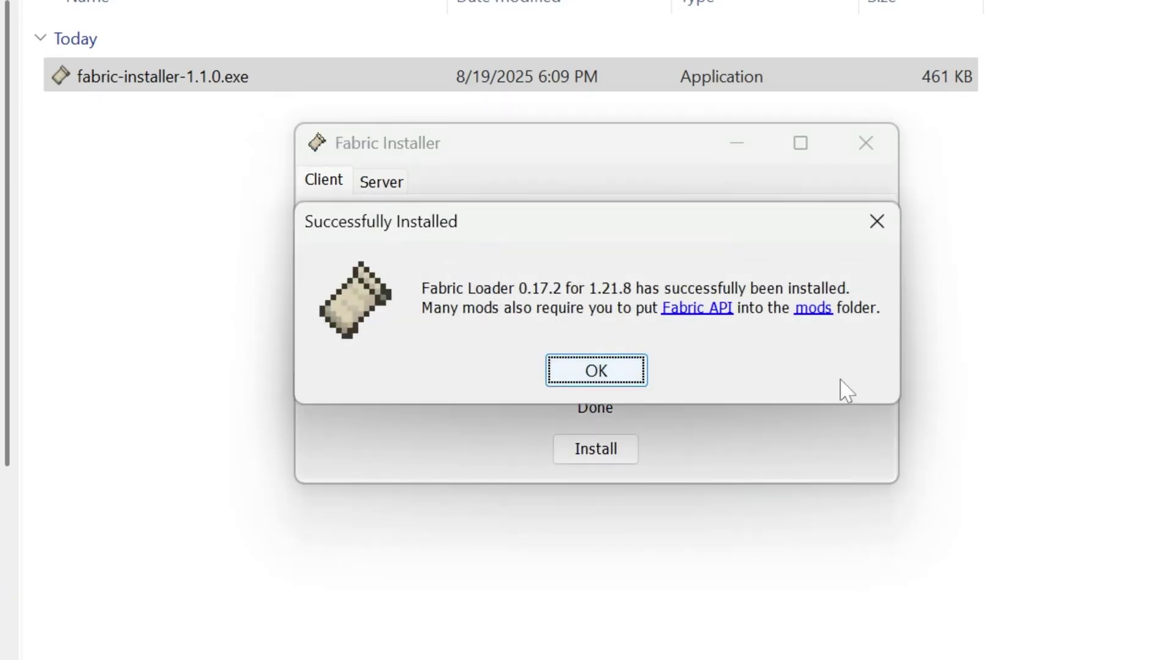
pyautogui.click(584, 380)
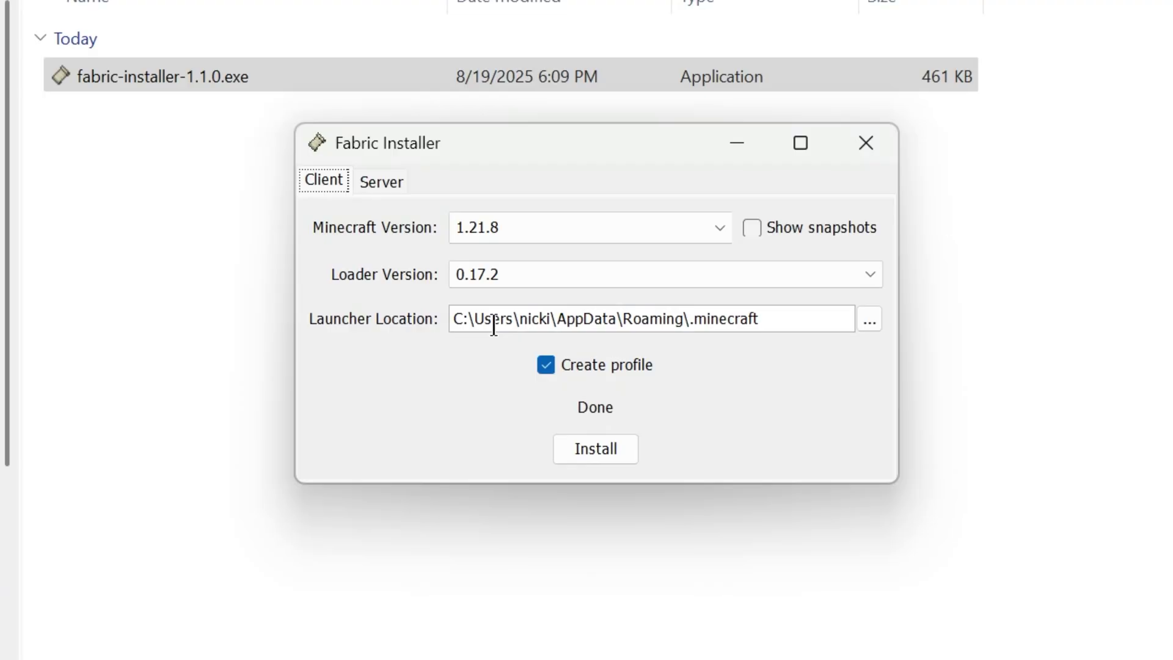
# Switch the installer to server installation and set its location to a new desktop folder named Fabric Minecraft Server.
pyautogui.click(385, 183)
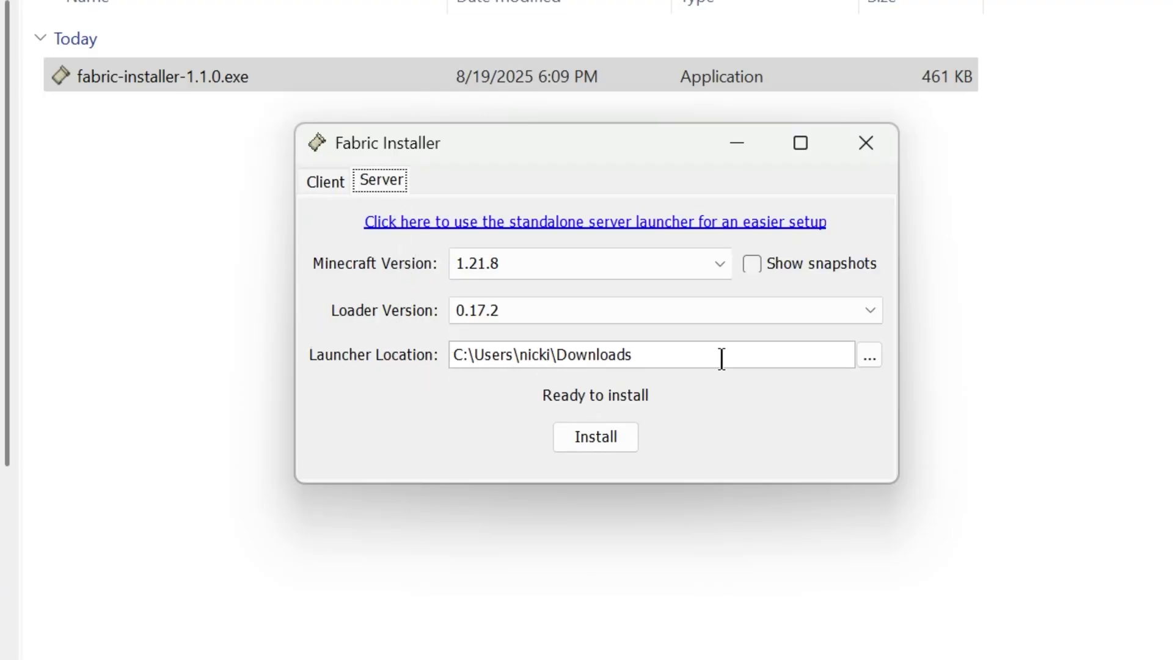
pyautogui.click(870, 356)
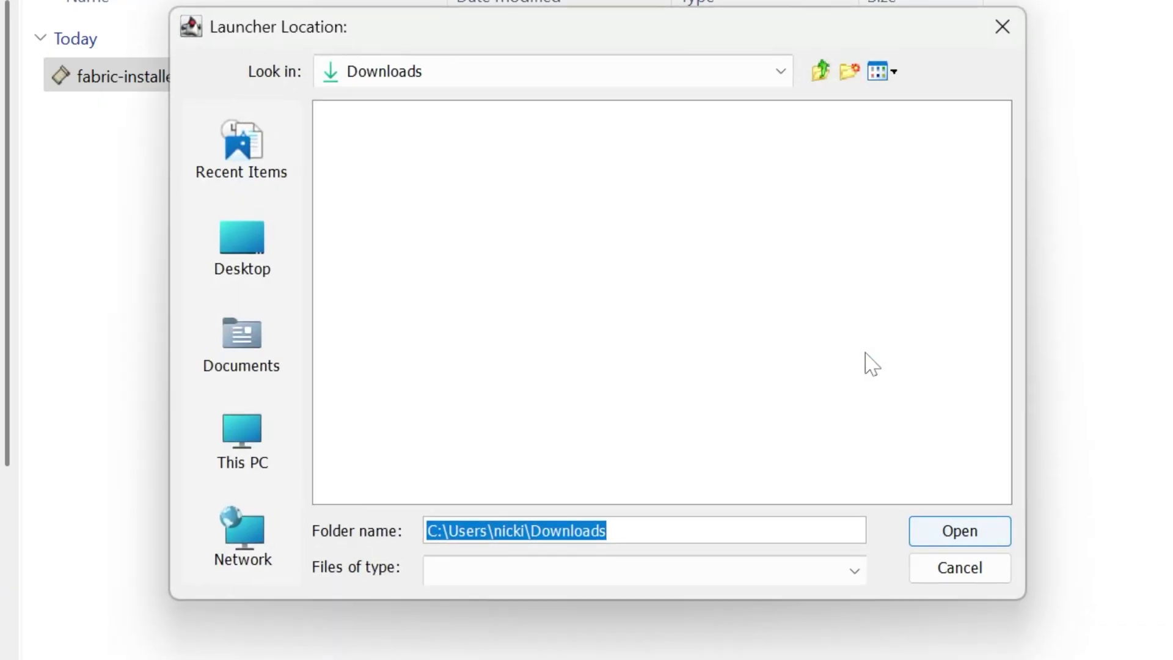
pyautogui.click(239, 266)
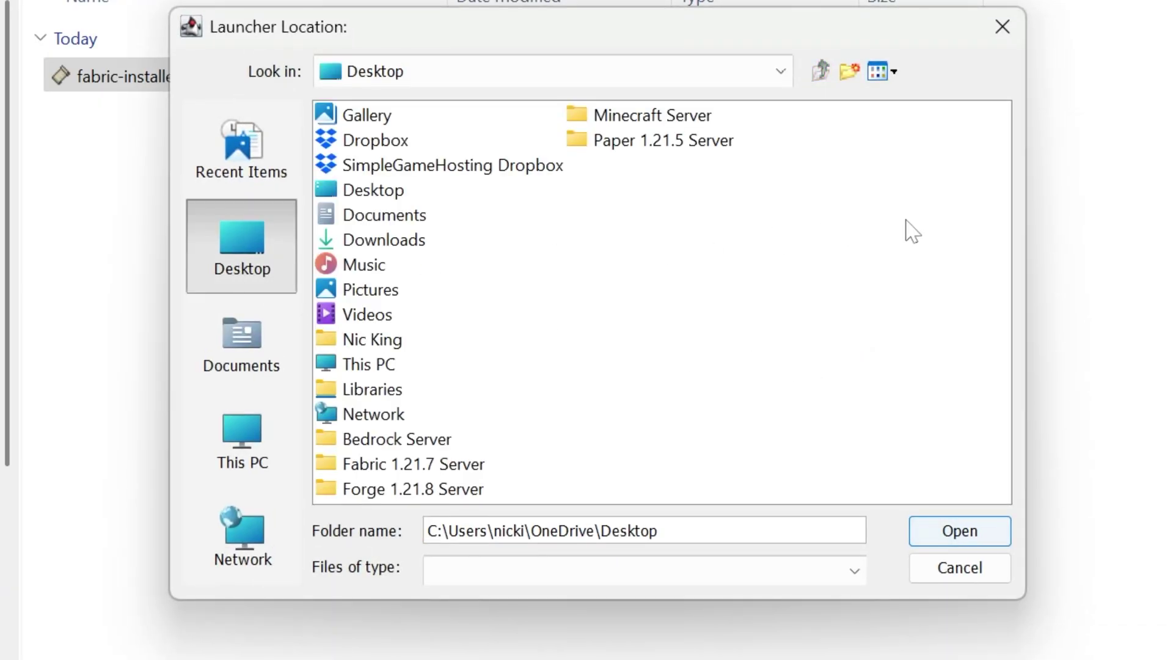
pyautogui.rightClick(689, 273)
pyautogui.click(782, 391)
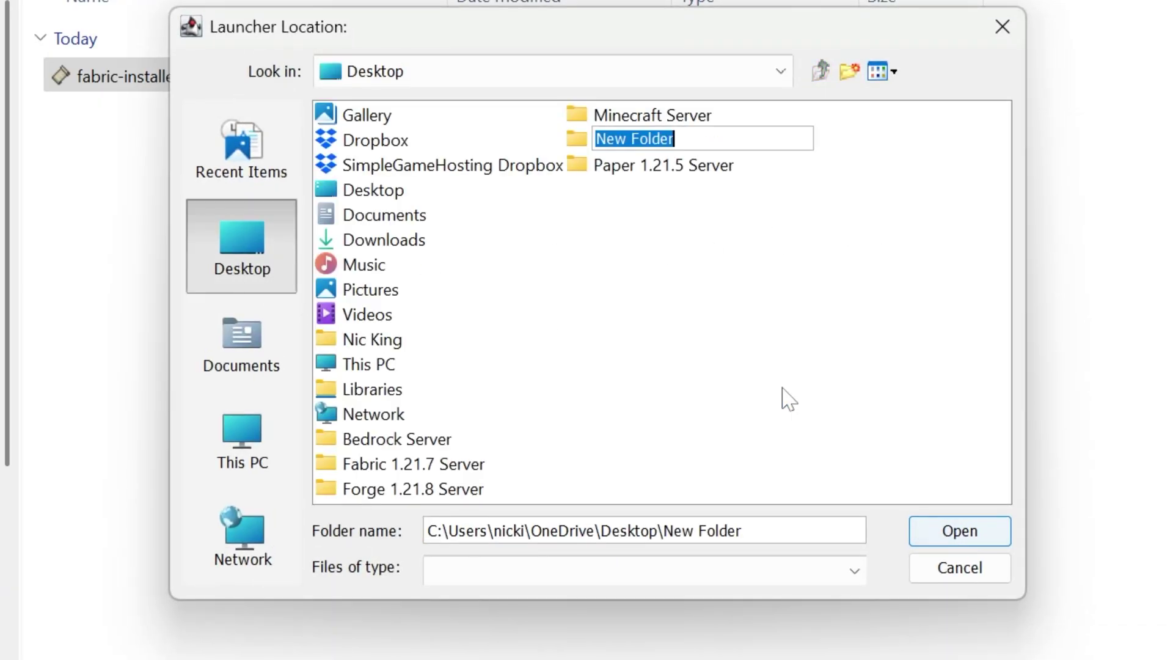
pyautogui.write('Fabric M')
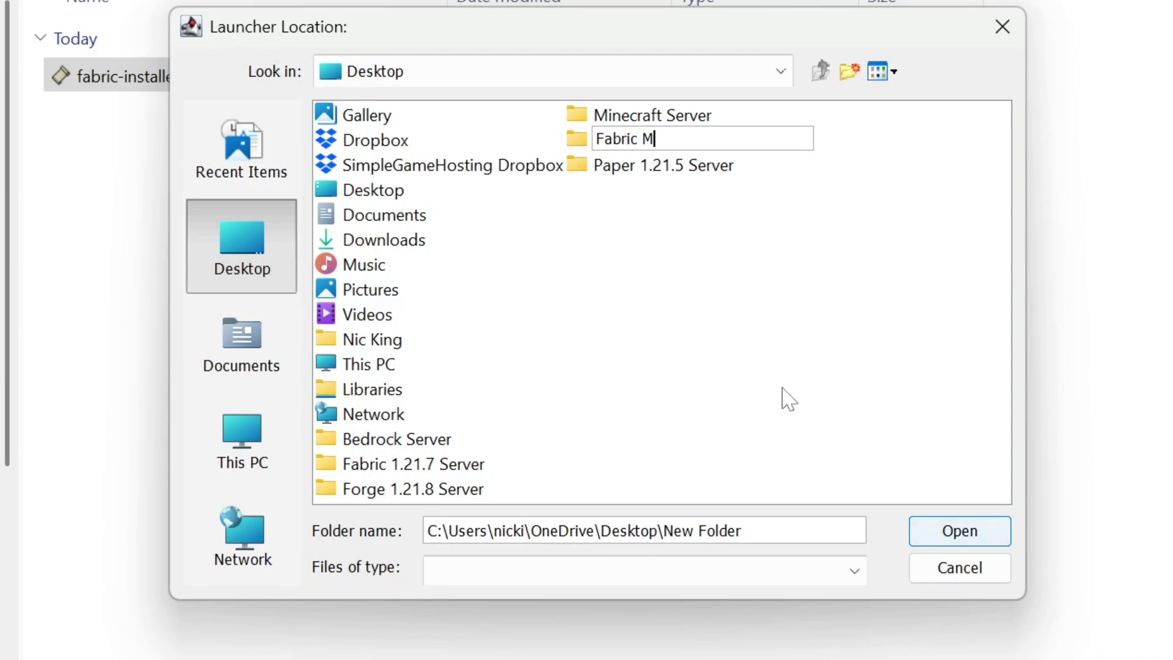
pyautogui.write('inecraft Server')
pyautogui.press('Return')
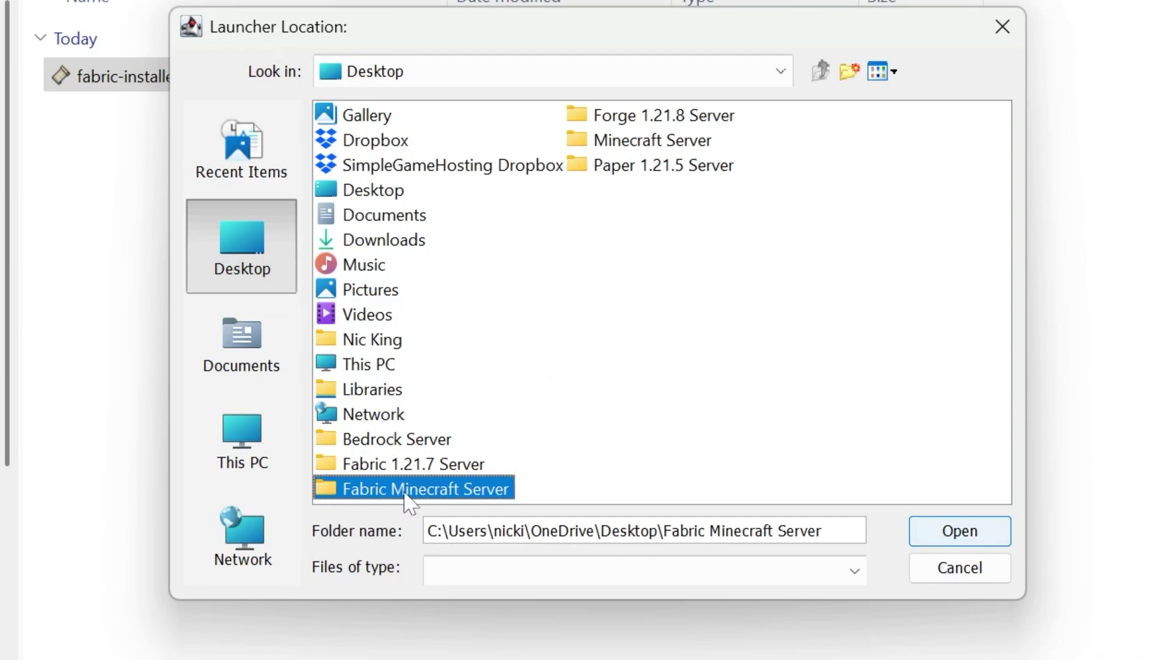
pyautogui.click(962, 541)
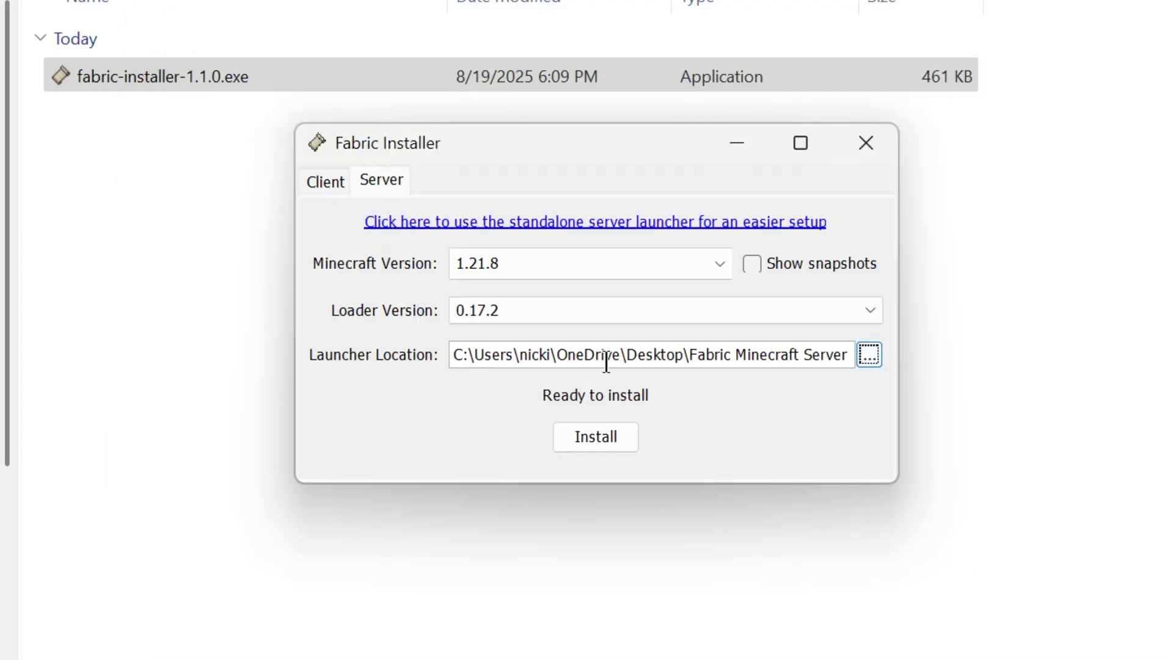
# Install the Fabric server for Minecraft version 1.21.8 with loader version 0.17.2.
pyautogui.click(520, 265)
pyautogui.click(403, 471)
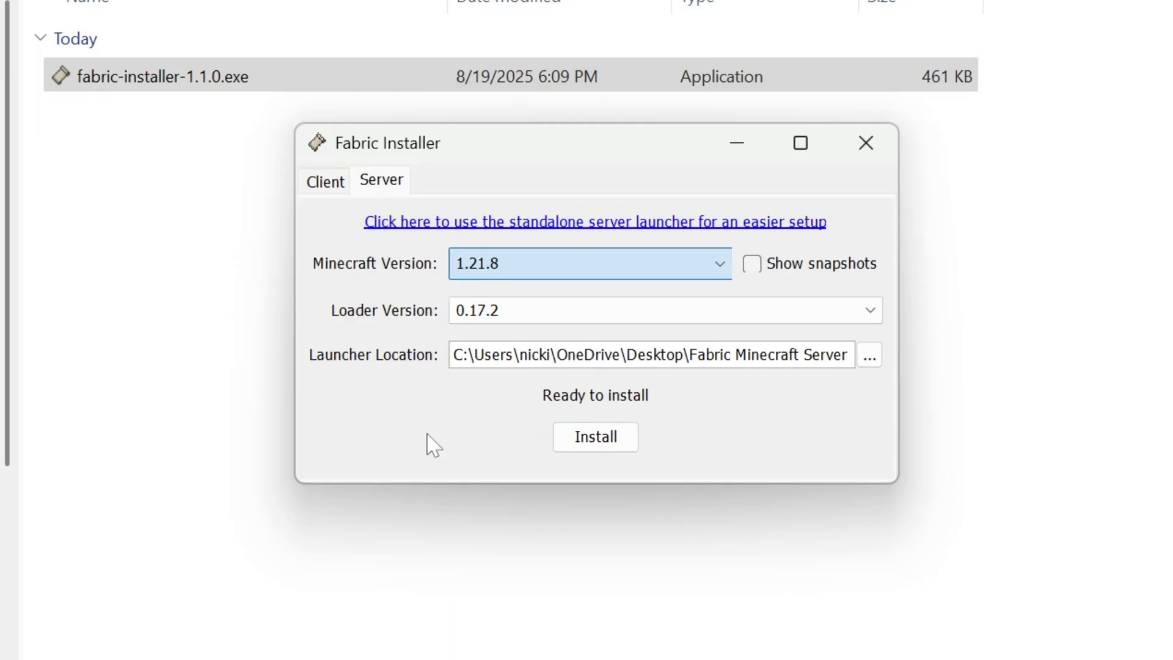
pyautogui.click(596, 437)
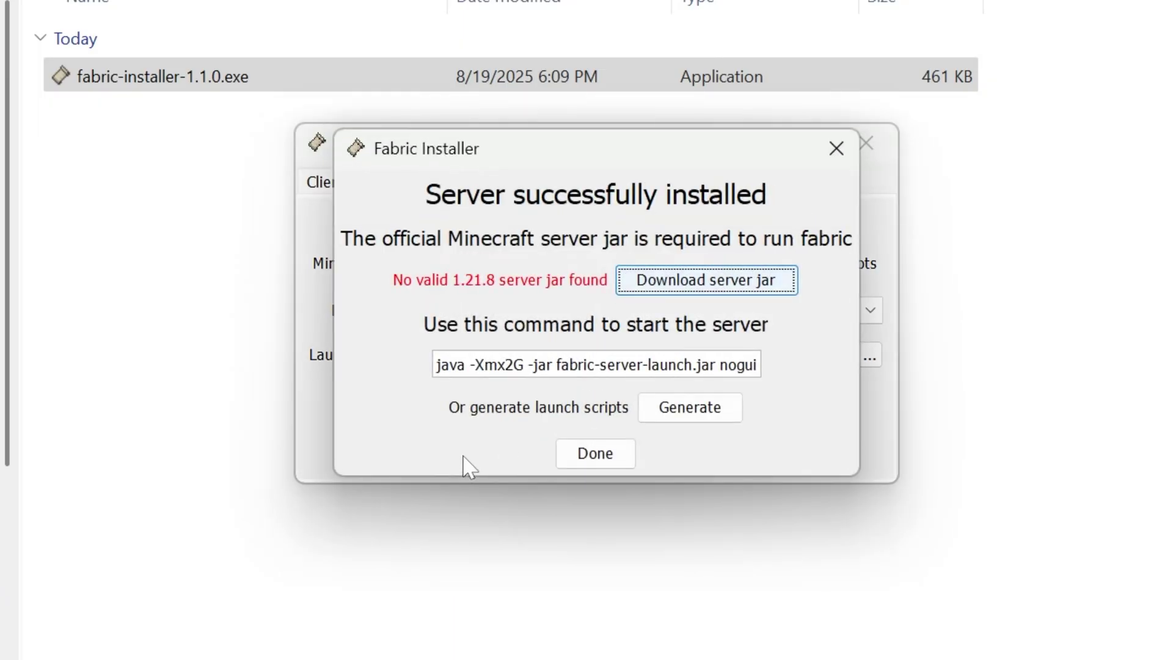
# Download the official Minecraft server jar and generate the launch scripts for the Fabric server.
pyautogui.click(690, 282)
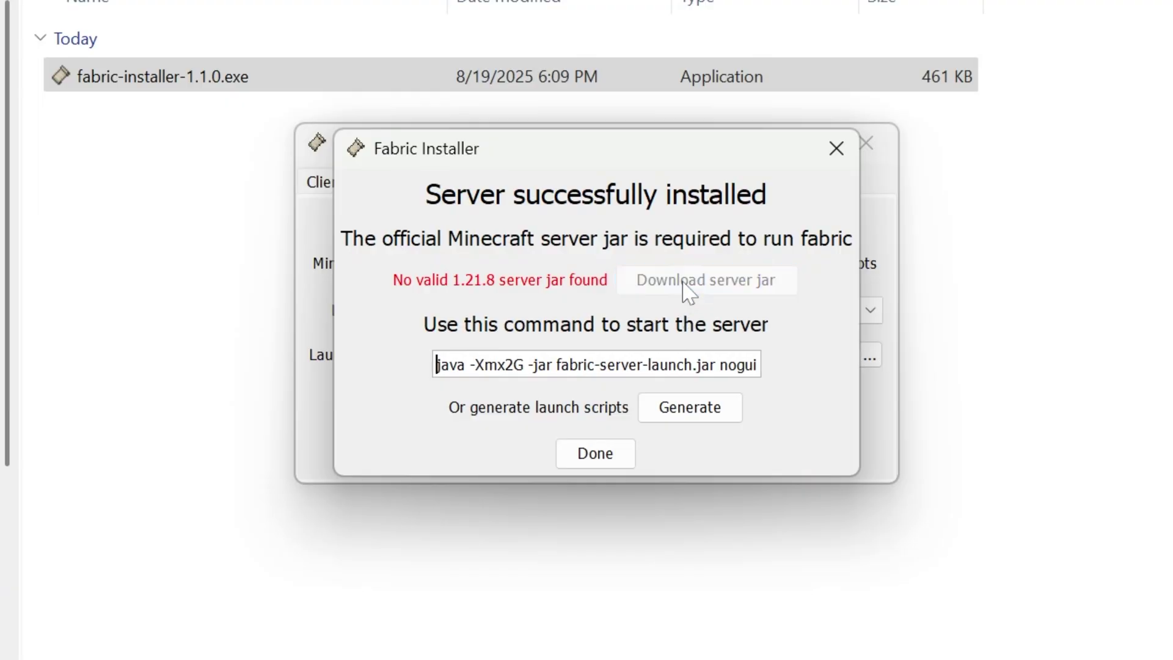
pyautogui.click(702, 419)
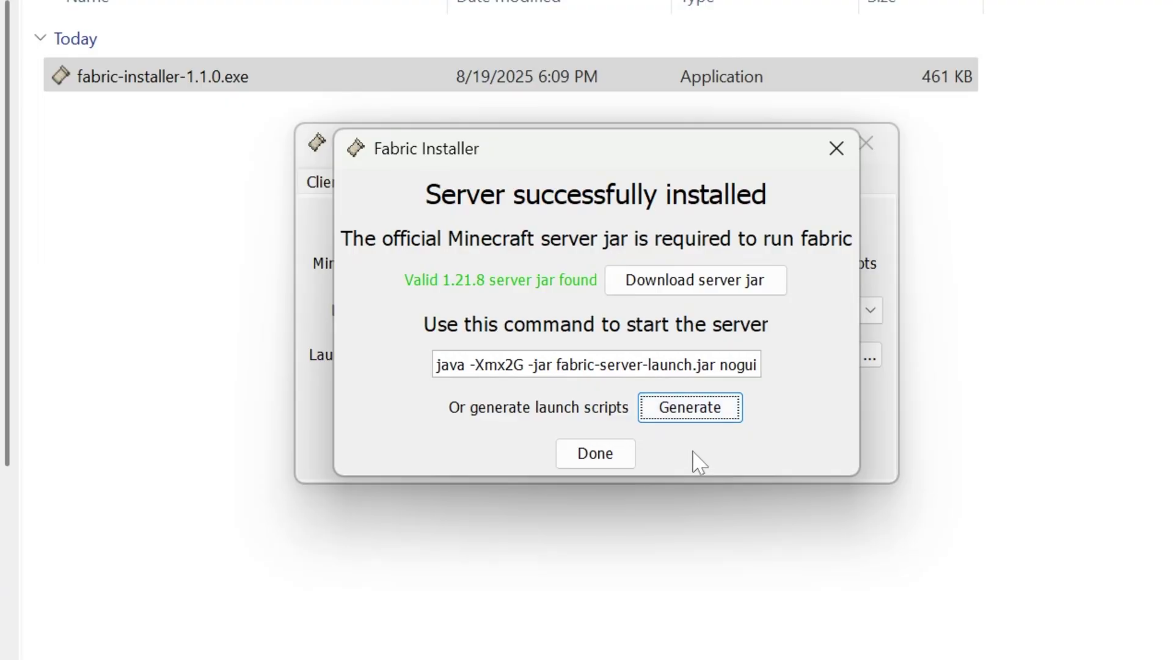
pyautogui.click(630, 455)
# Close the Fabric Installer and move fabric-installer-1.1.0.exe from Downloads to the Recycle Bin.
pyautogui.click(843, 160)
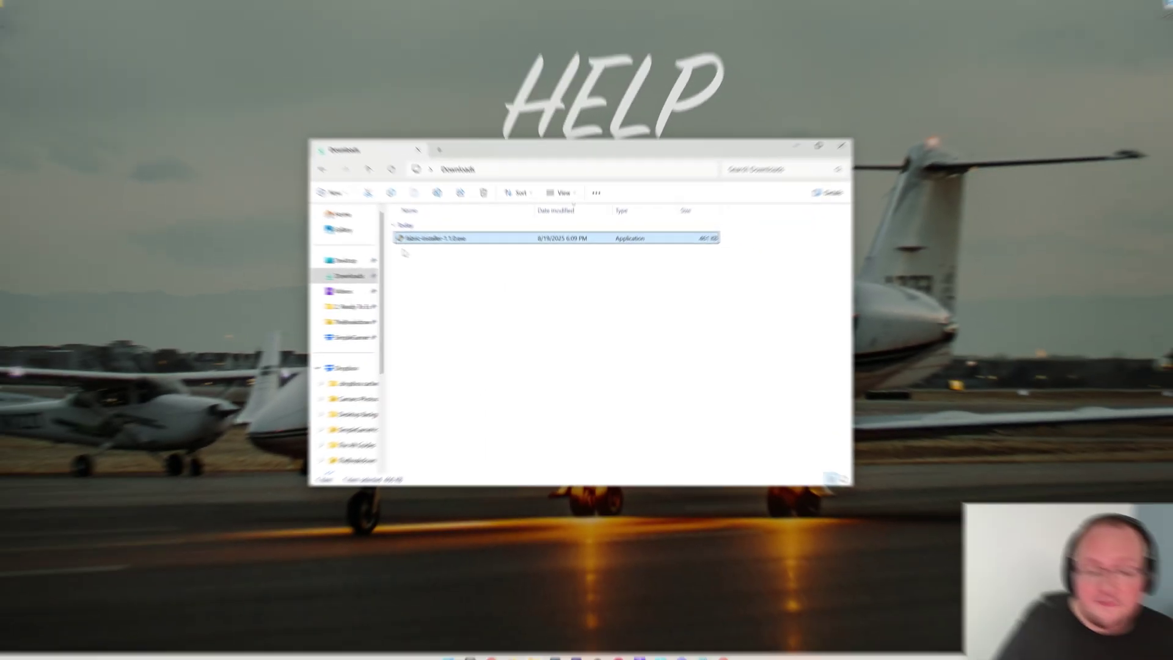
pyautogui.moveTo(403, 252); pyautogui.dragTo(1144, 18)
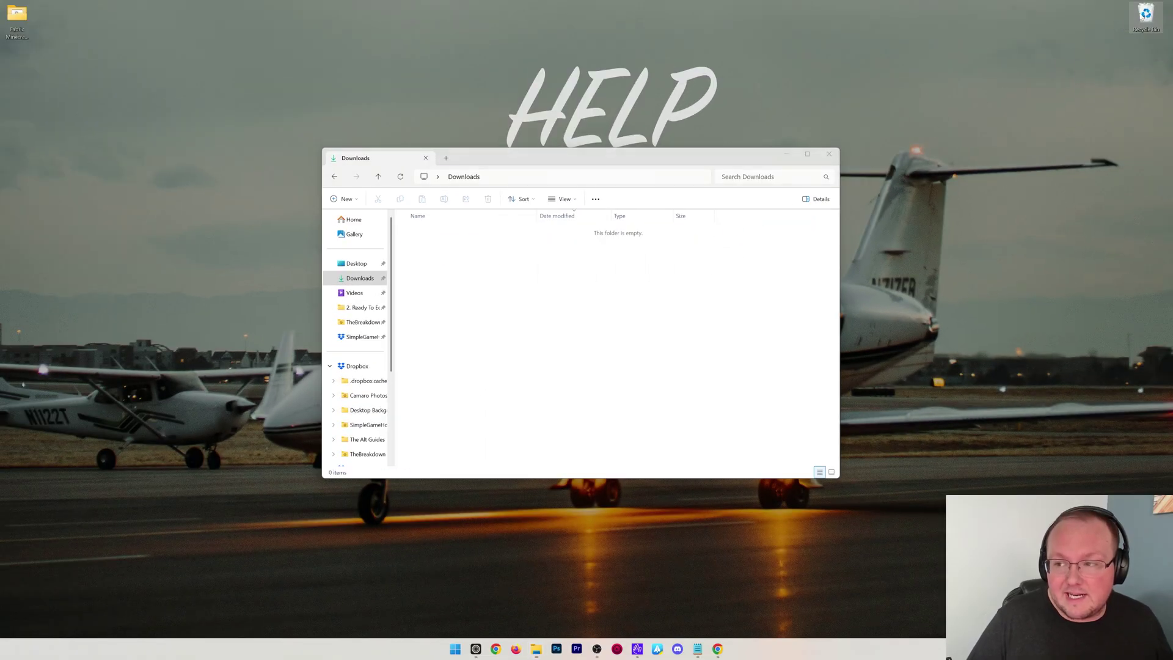
# Open the Fabric Minecraft Server folder on the desktop and select fabric-server-launch.jar.
pyautogui.click(359, 267)
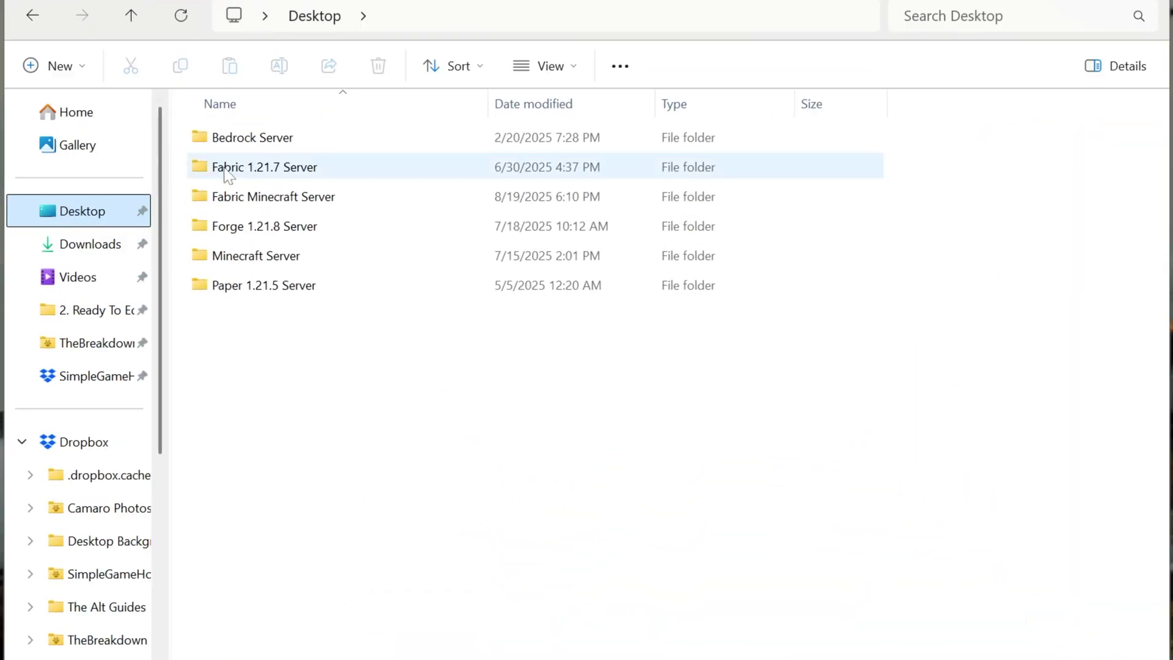
pyautogui.doubleClick(287, 197)
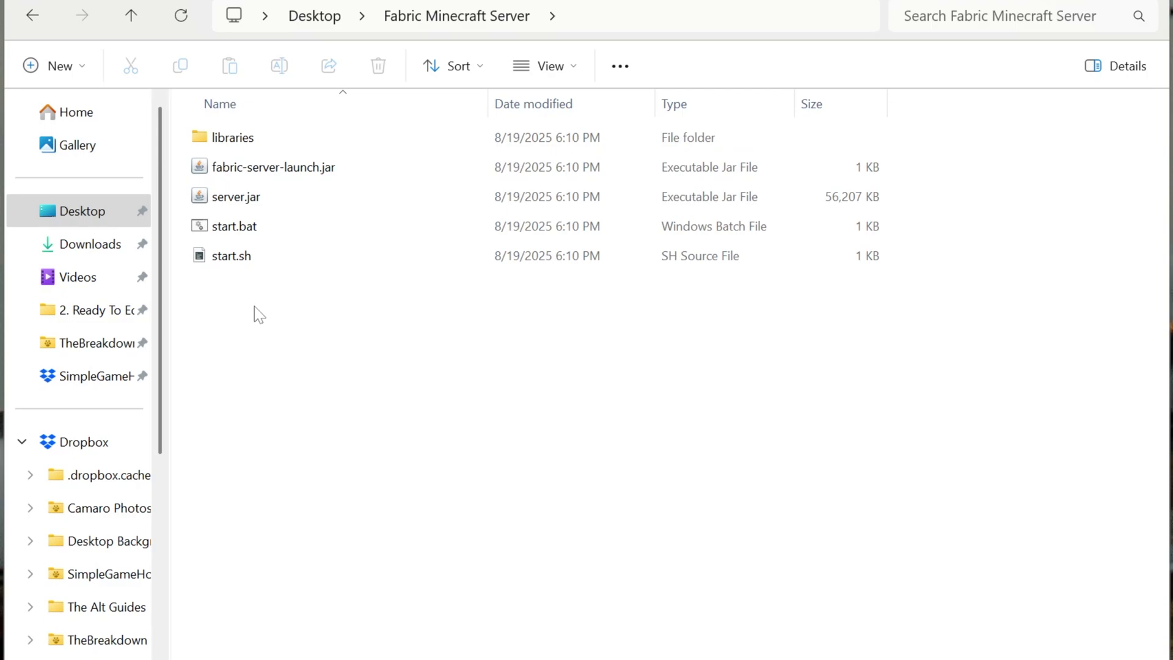
pyautogui.click(256, 191)
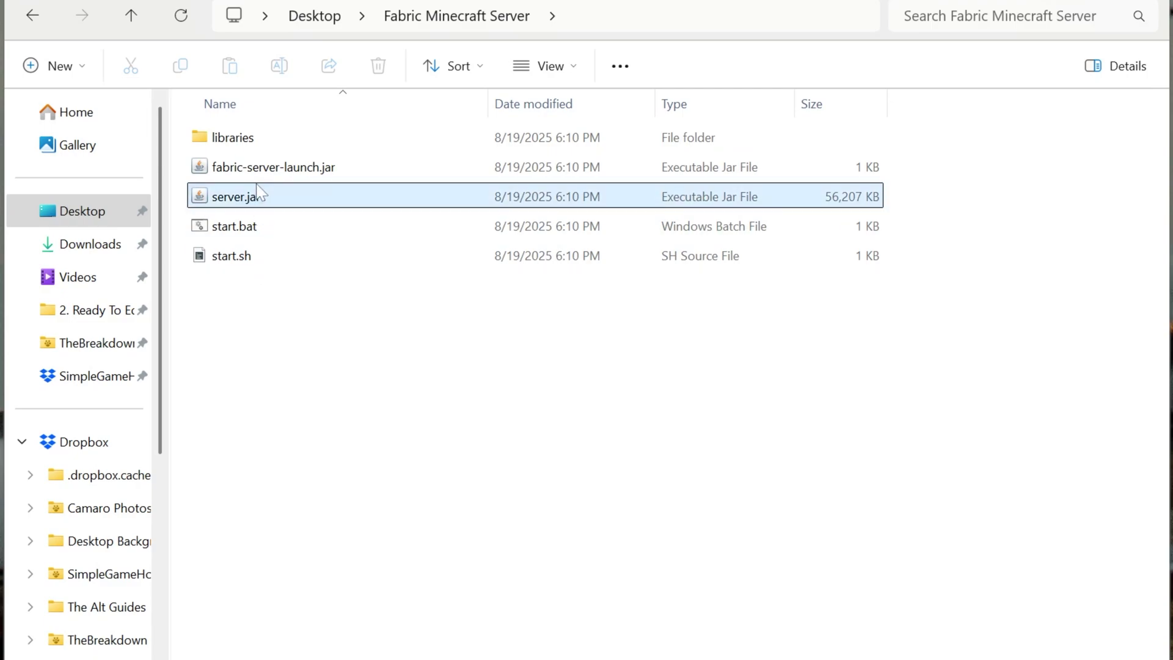
pyautogui.click(257, 177)
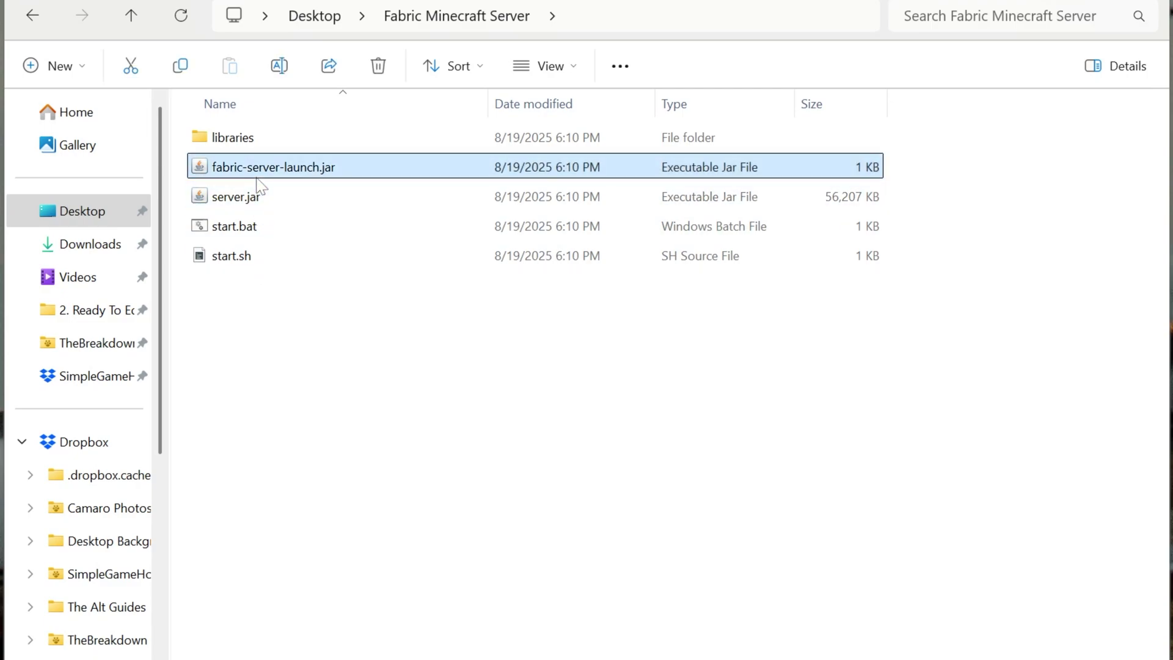
# Run start.bat in the Fabric Minecraft Server folder to generate the server files, select eula.txt, and dismiss the paused console.
pyautogui.click(243, 231)
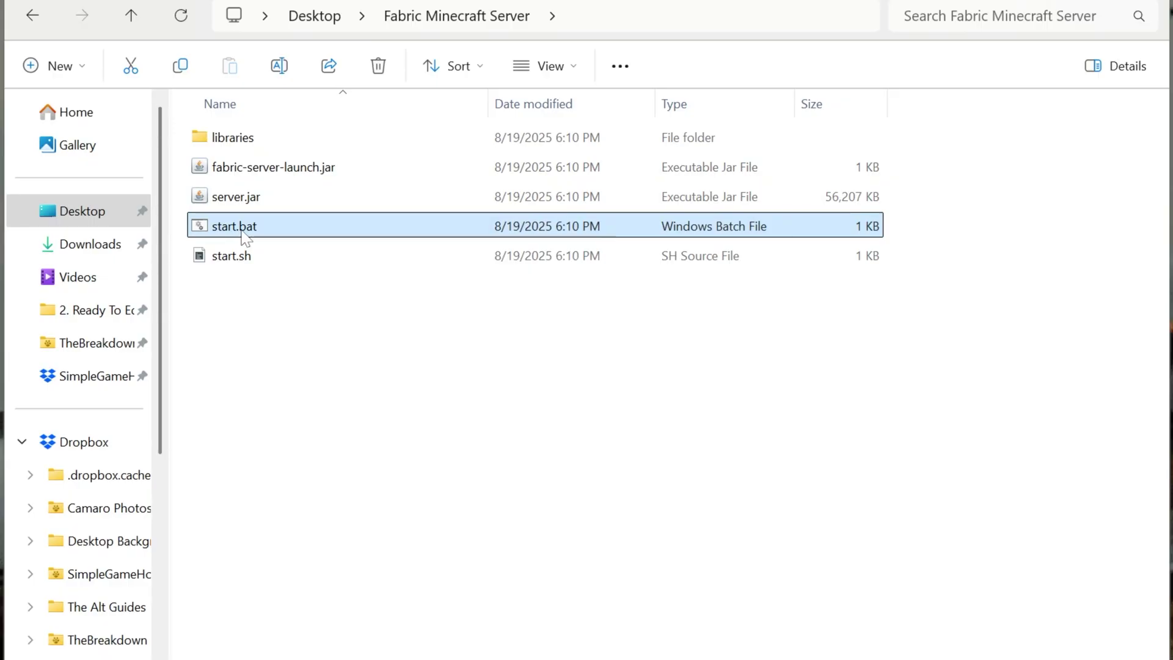
pyautogui.doubleClick(315, 229)
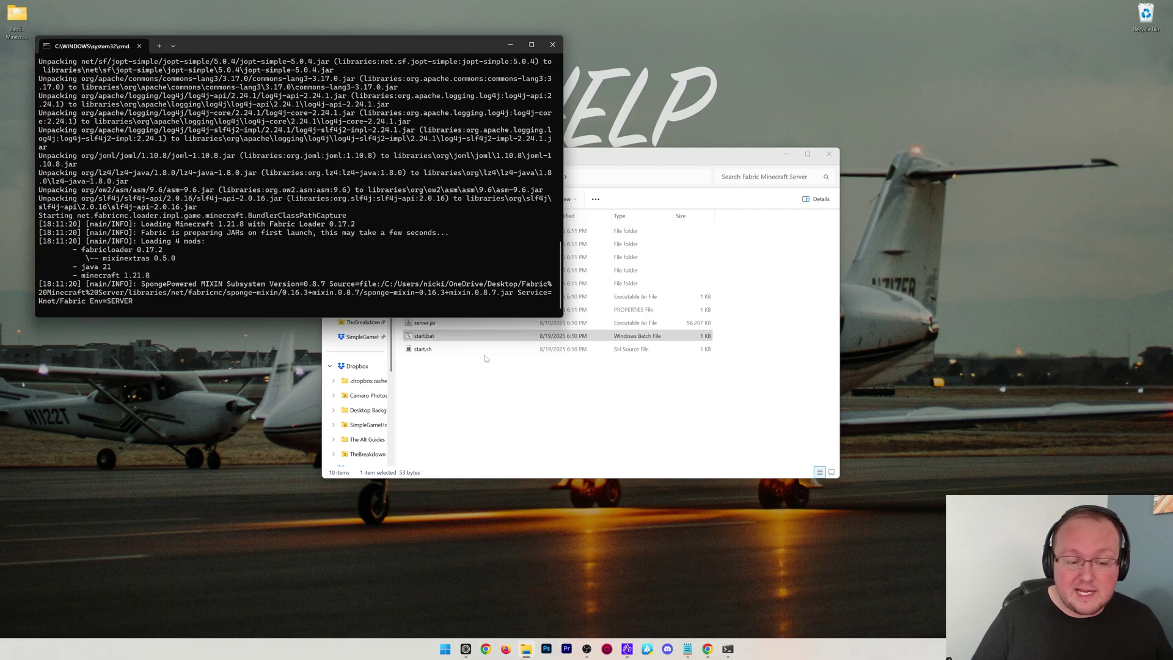
pyautogui.click(486, 359)
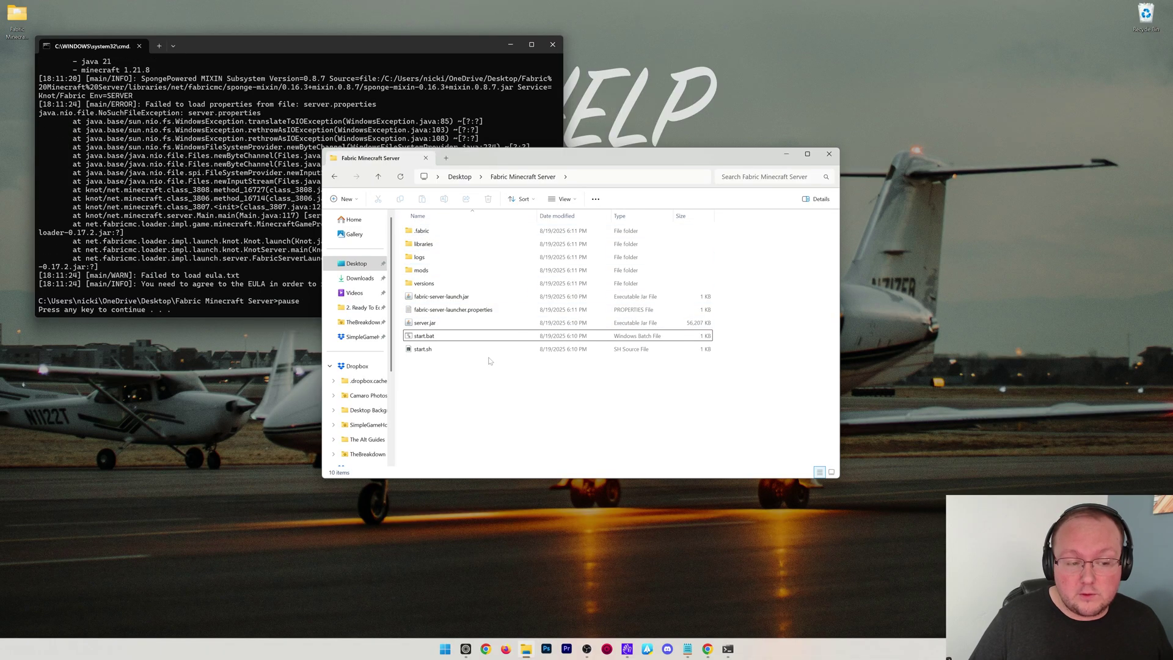
pyautogui.click(432, 298)
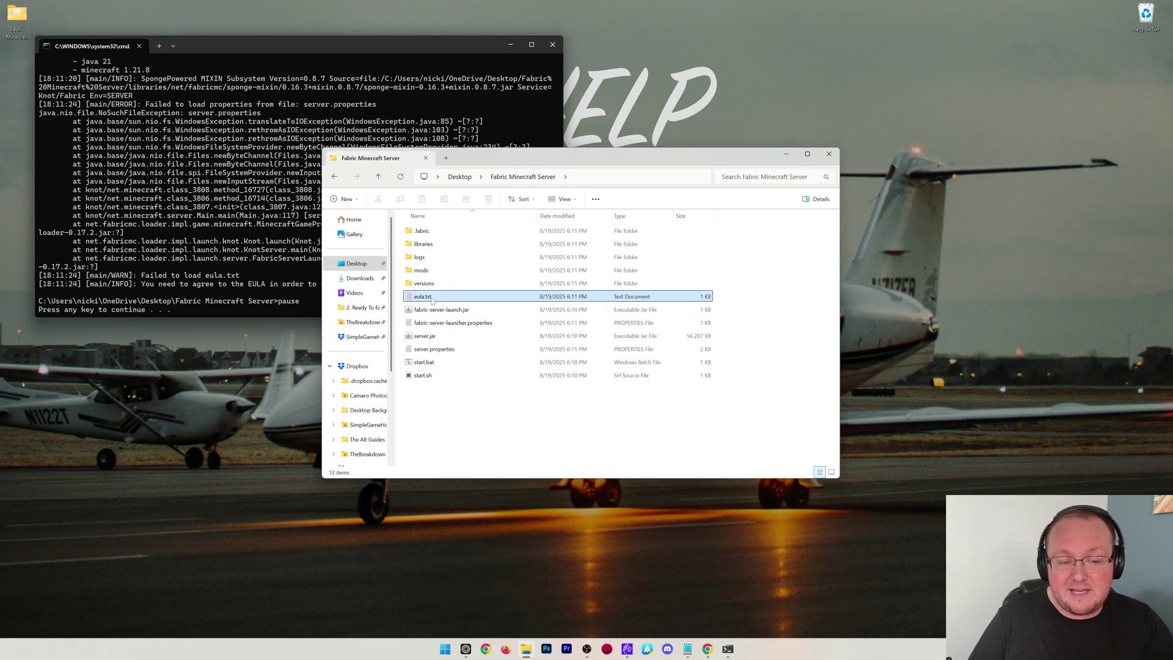
pyautogui.click(294, 259)
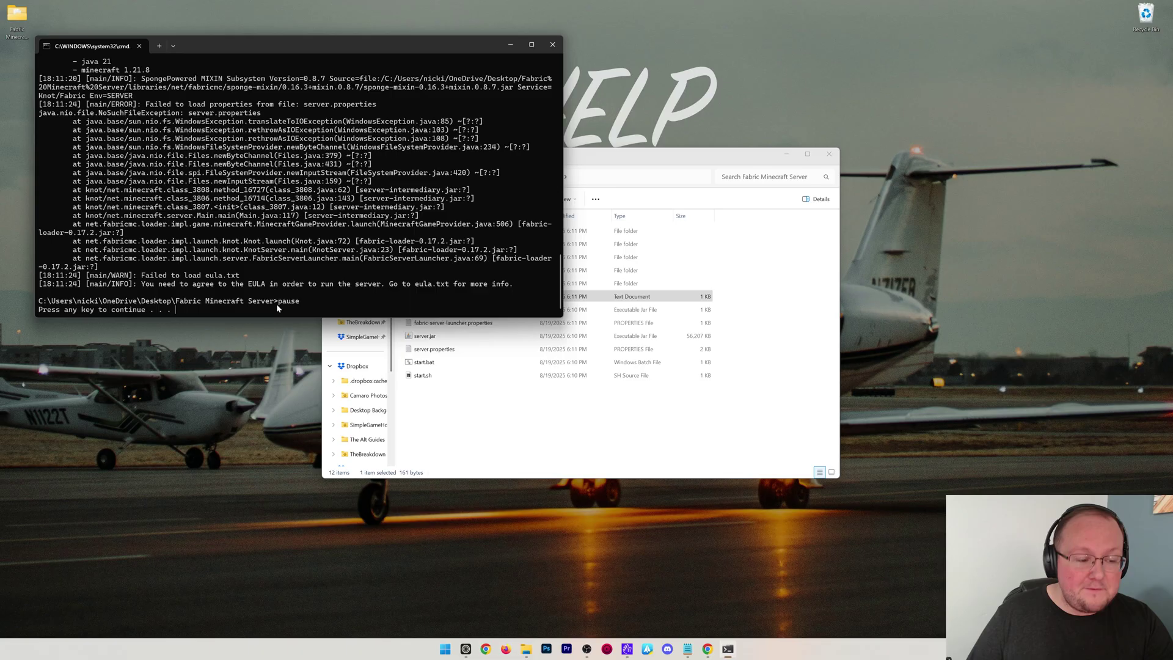
pyautogui.press('Return')
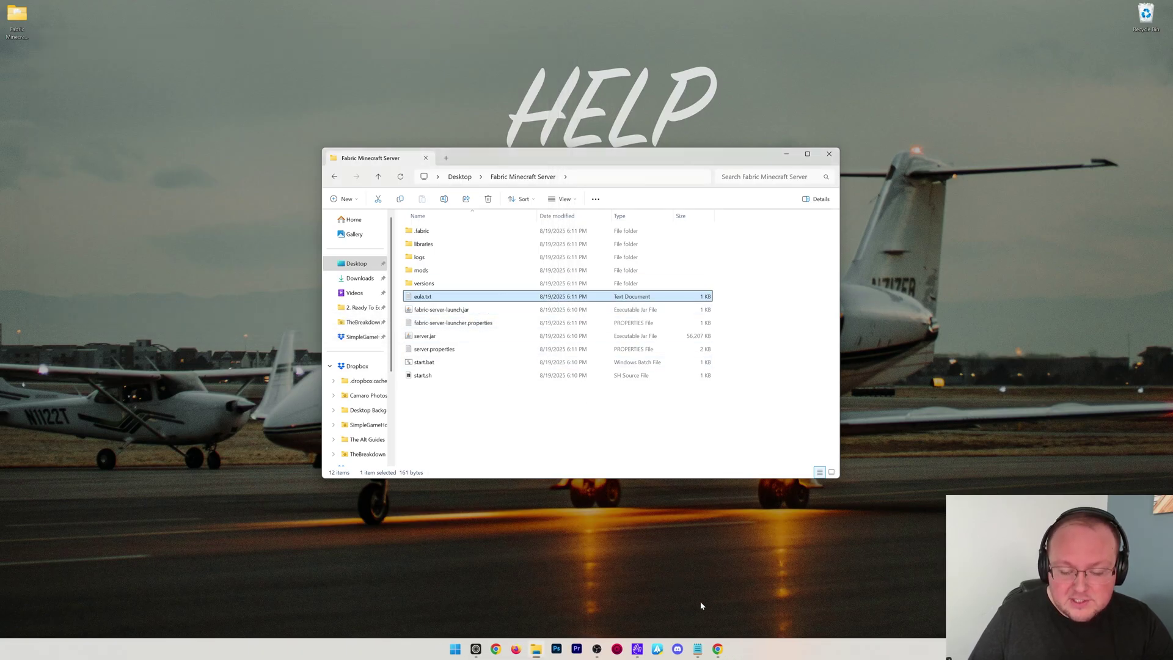
# Switch to Chrome, view the Java installation, Jarfix and port forwarding guides, and return to the server folder.
pyautogui.click(719, 649)
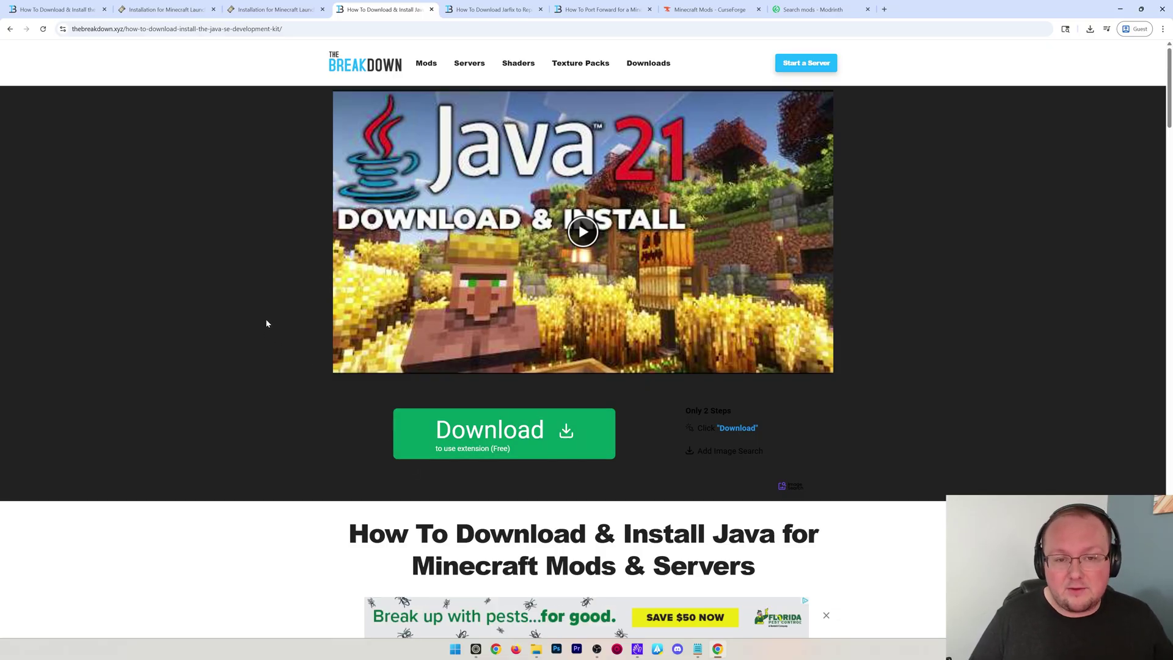
pyautogui.click(475, 18)
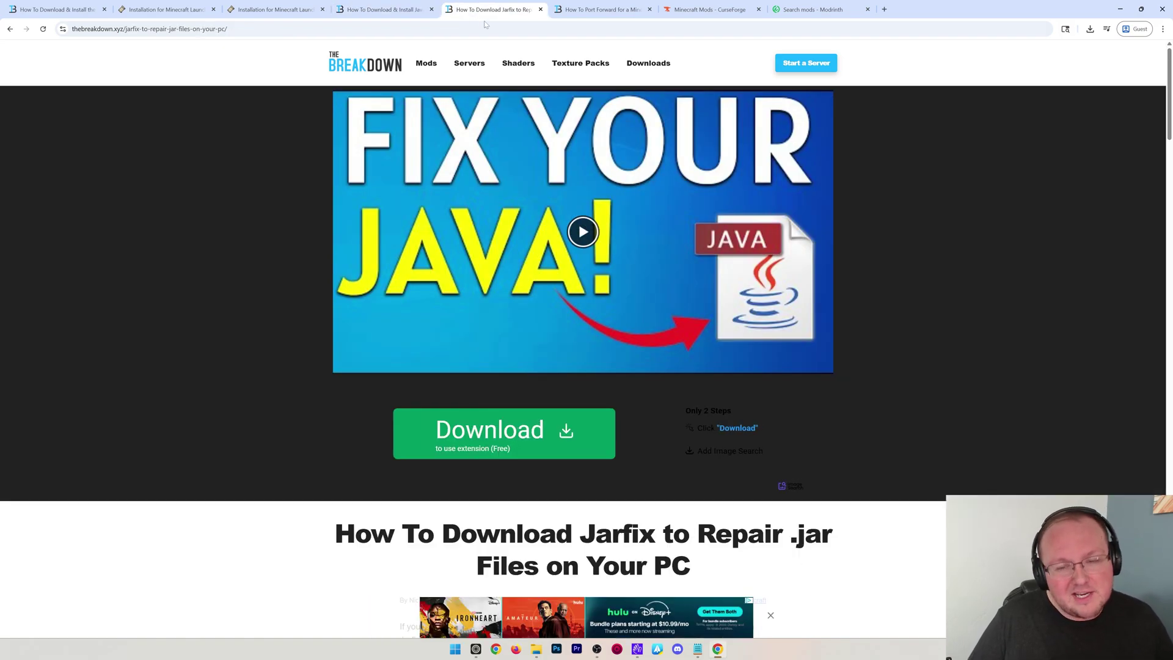
pyautogui.click(578, 10)
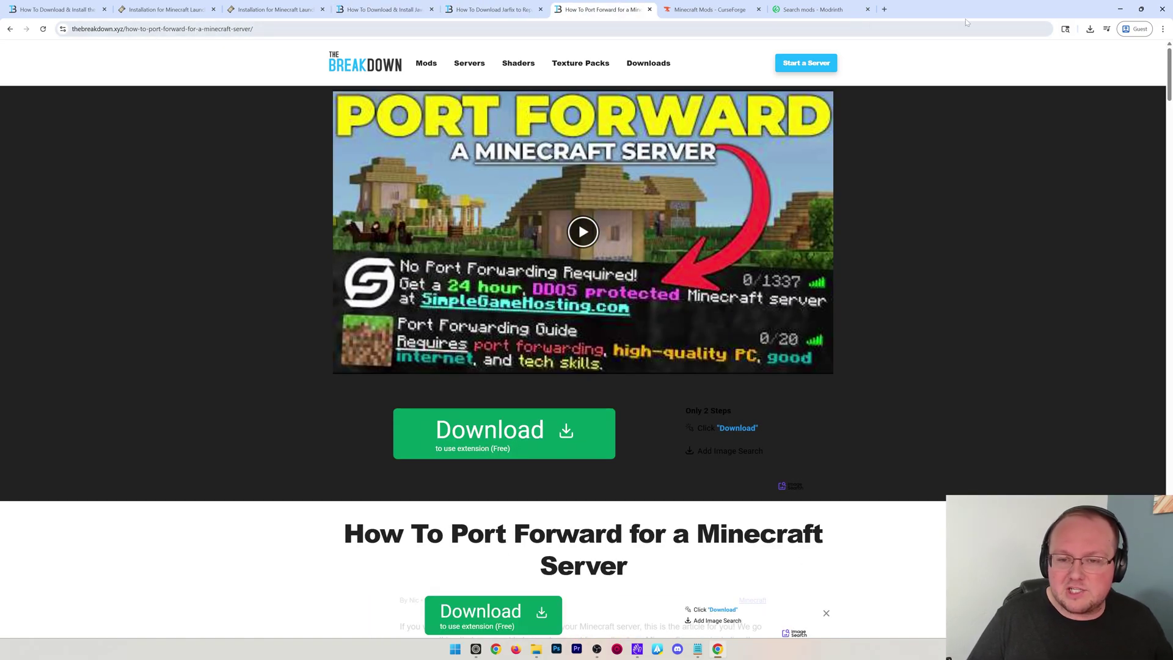
pyautogui.click(709, 10)
pyautogui.click(1113, 10)
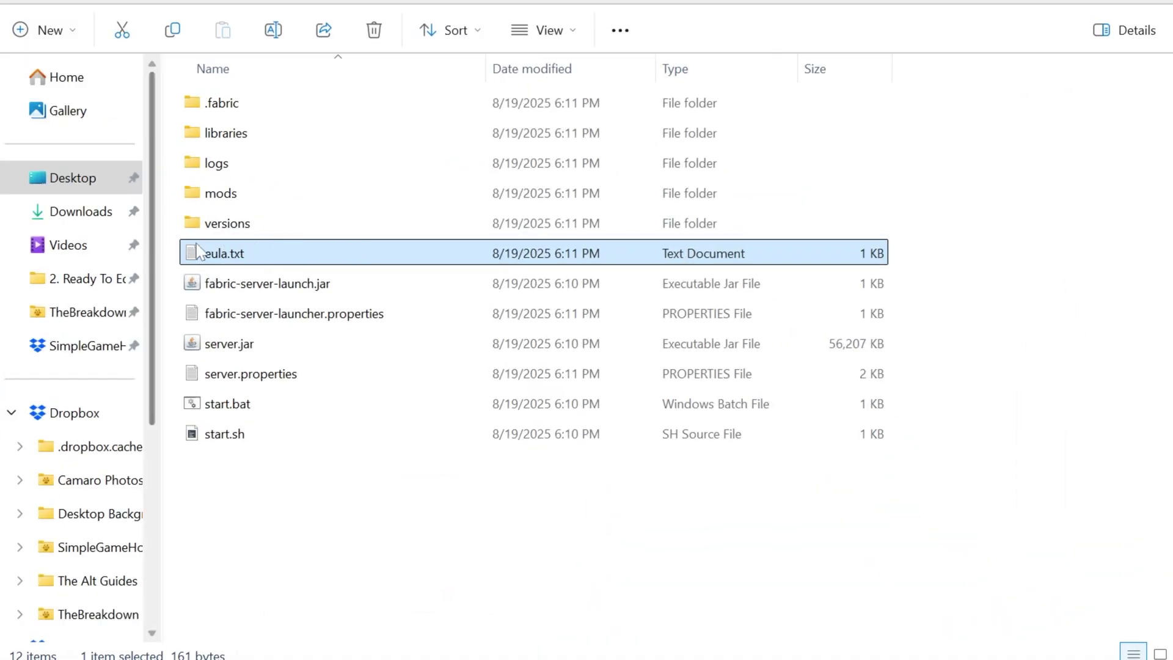
# Open eula.txt, change the eula setting to true, save the file and close Notepad.
pyautogui.doubleClick(234, 252)
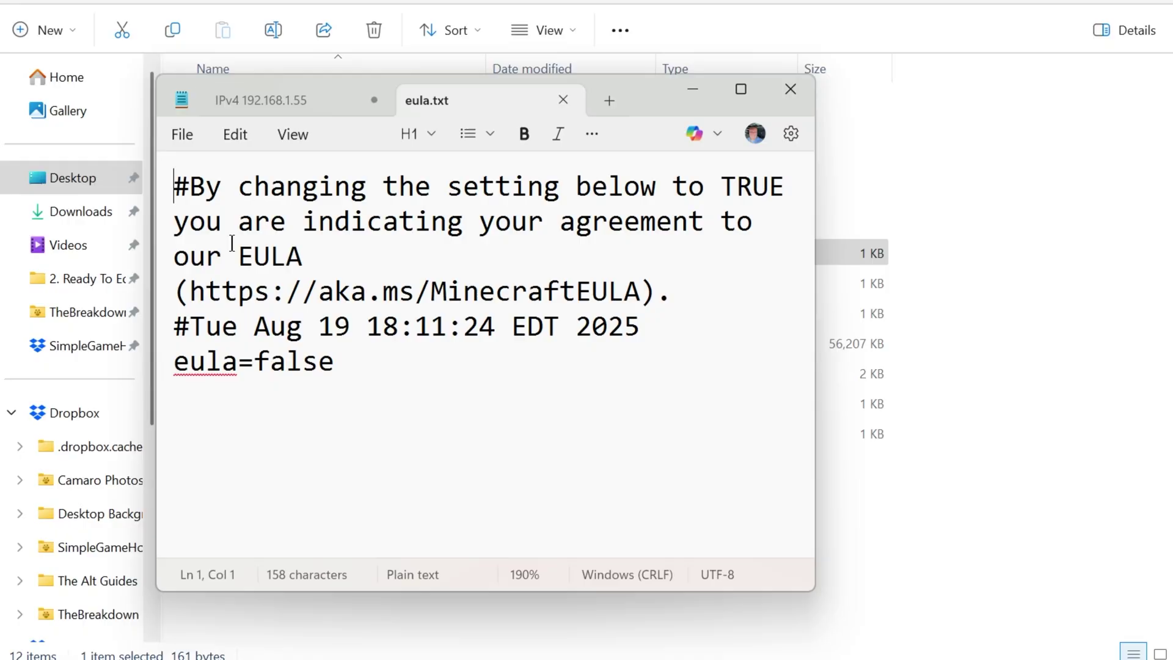
pyautogui.doubleClick(262, 359)
pyautogui.write('tru')
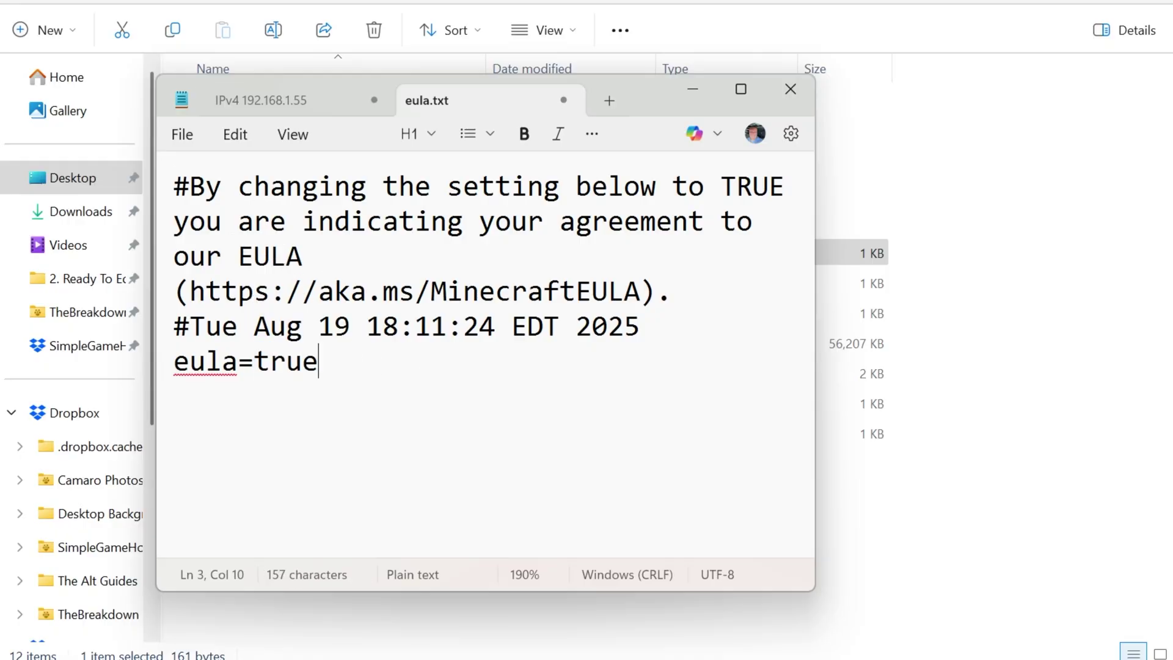
pyautogui.click(183, 136)
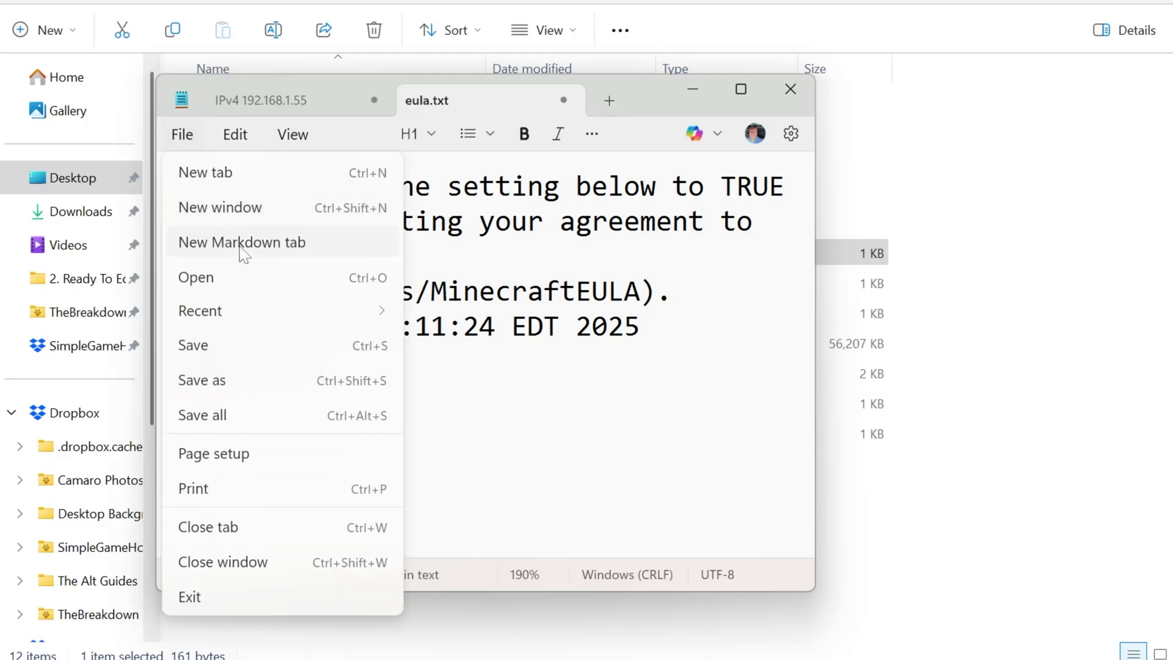
pyautogui.click(243, 346)
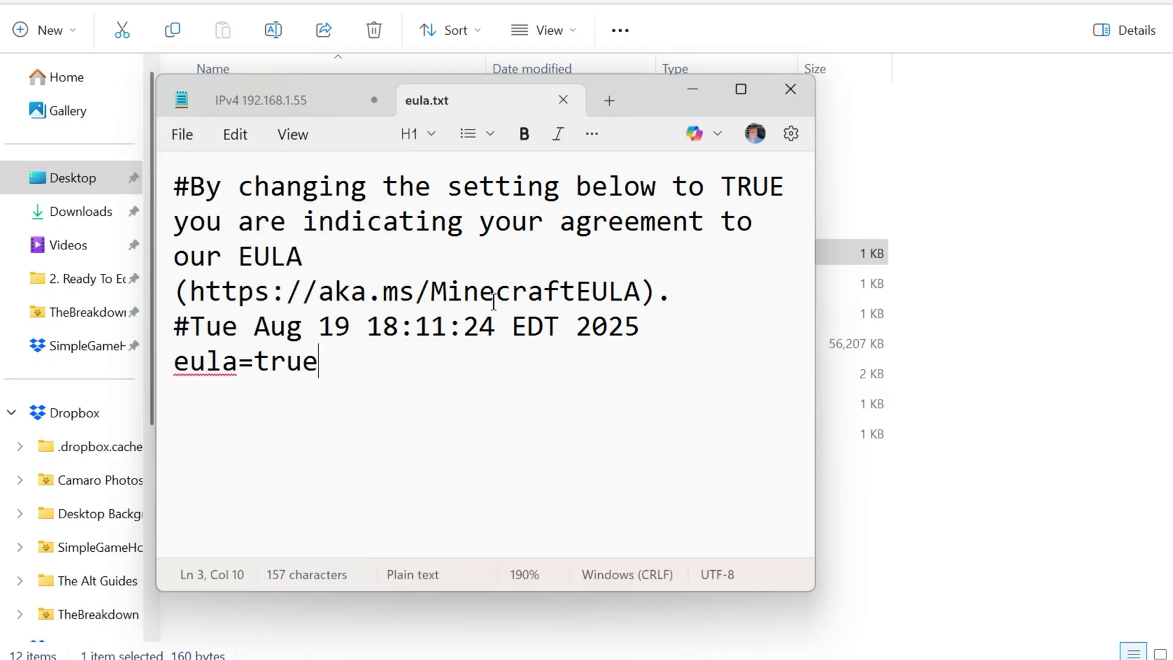
pyautogui.moveTo(318, 361); pyautogui.dragTo(96, 385)
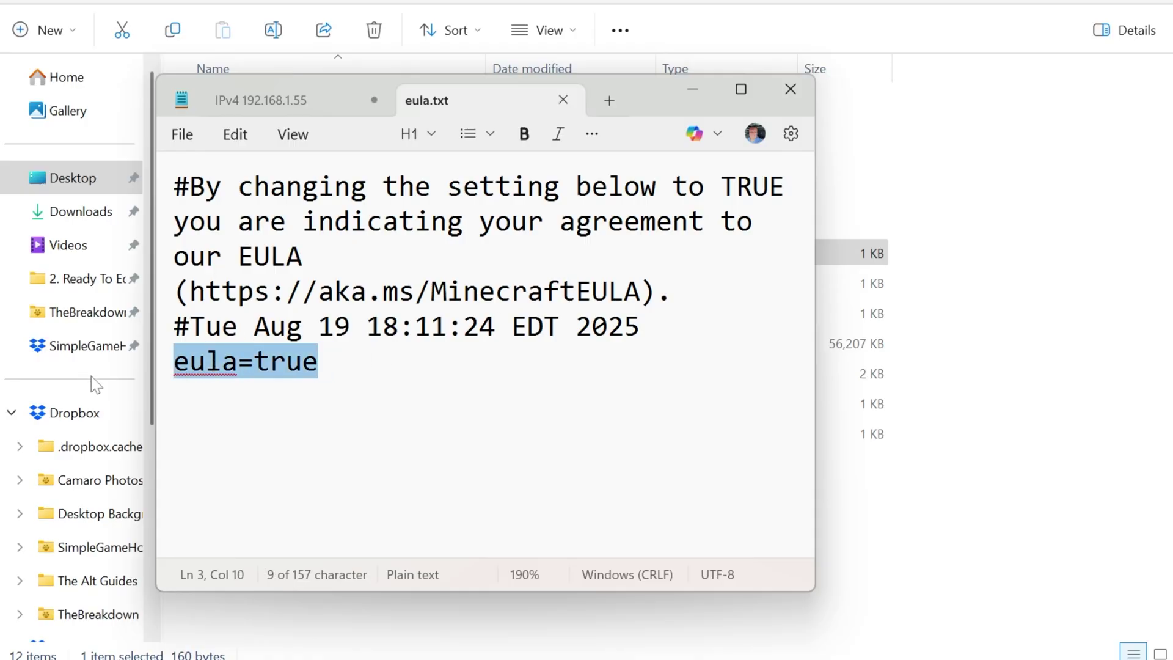
pyautogui.click(791, 89)
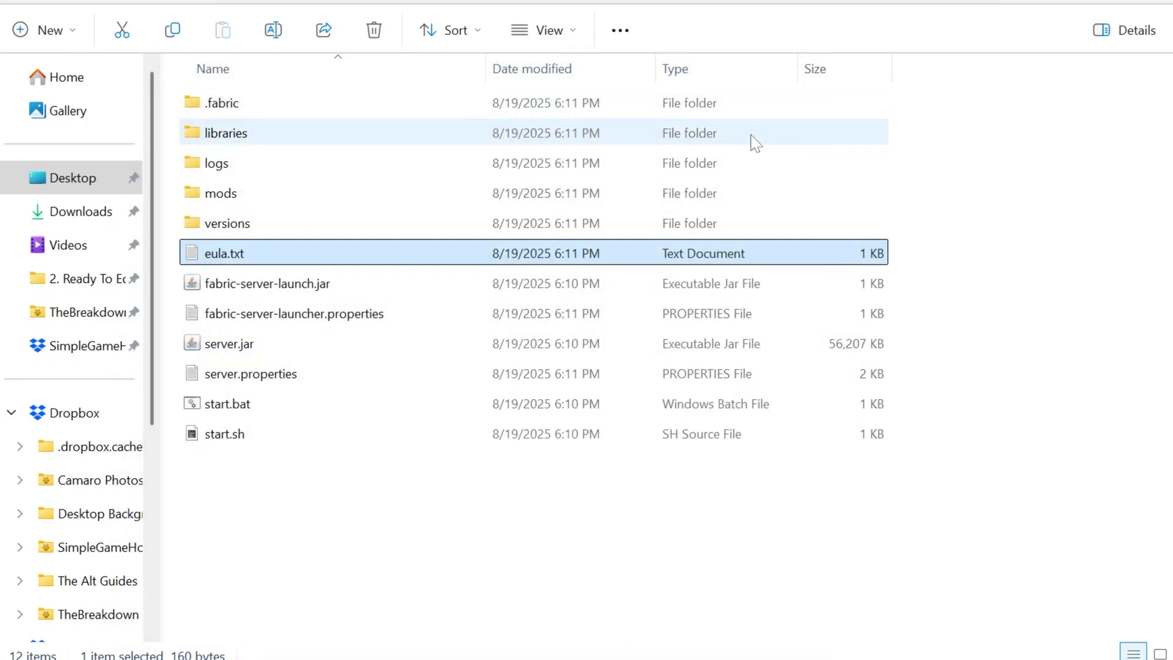
# Start the Fabric server again with start.bat.
pyautogui.click(289, 408)
pyautogui.doubleClick(288, 408)
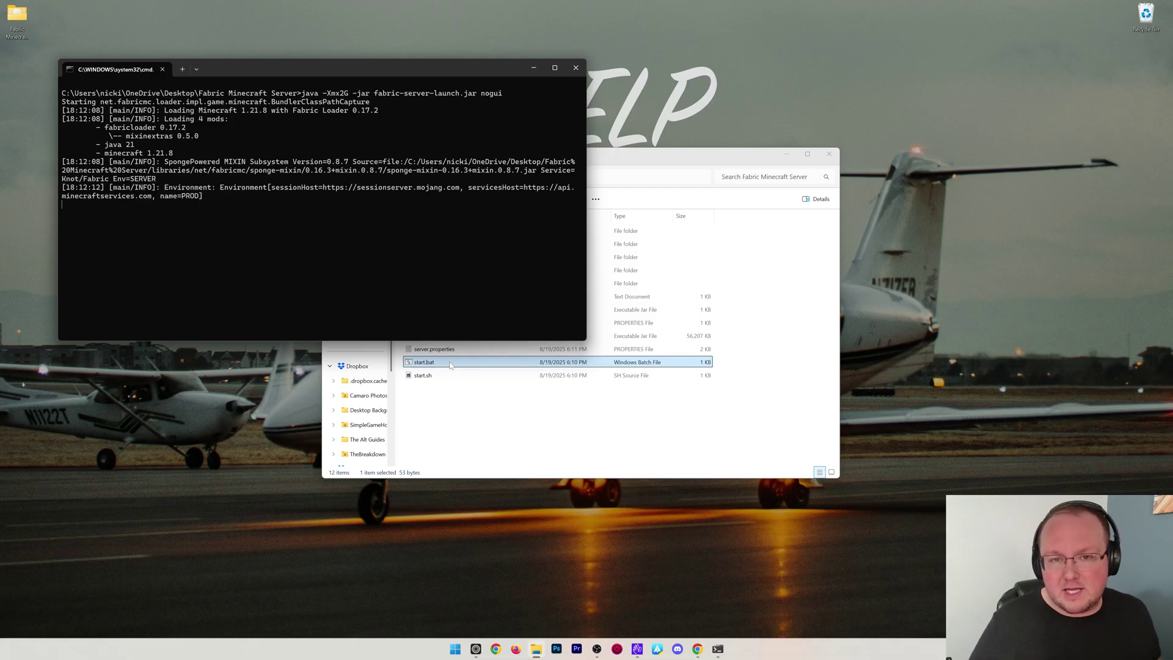
# Switch to Chrome, filter CurseForge's Fabric mods to game version 1.21.8, and browse the list.
pyautogui.click(697, 648)
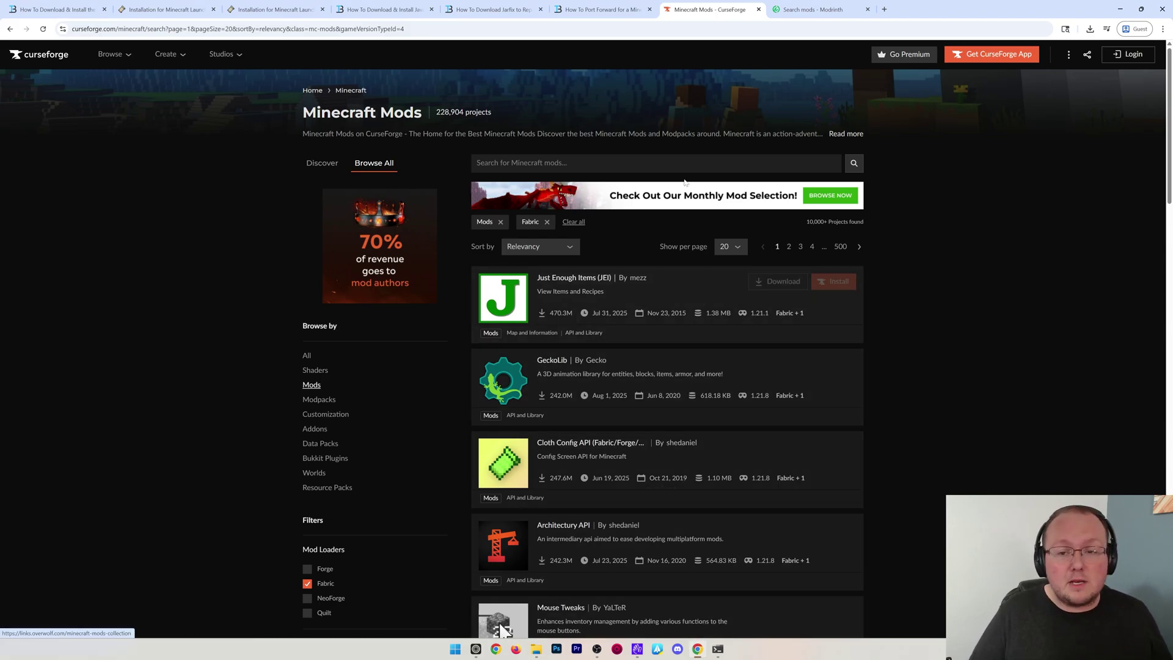
pyautogui.click(833, 15)
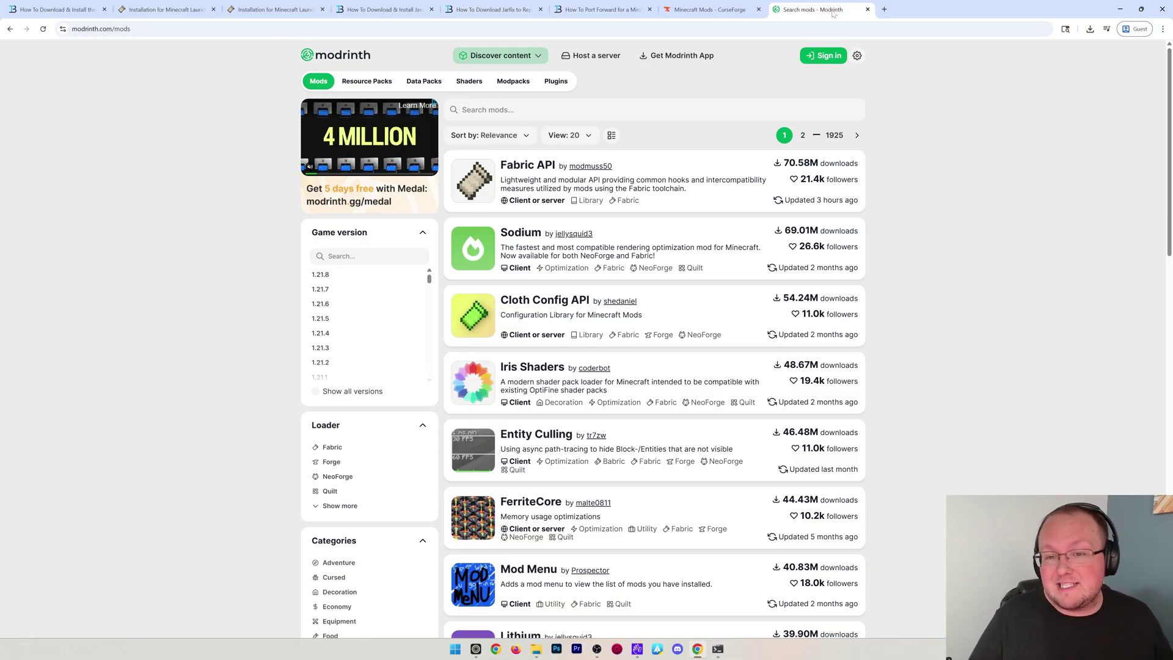
pyautogui.click(715, 6)
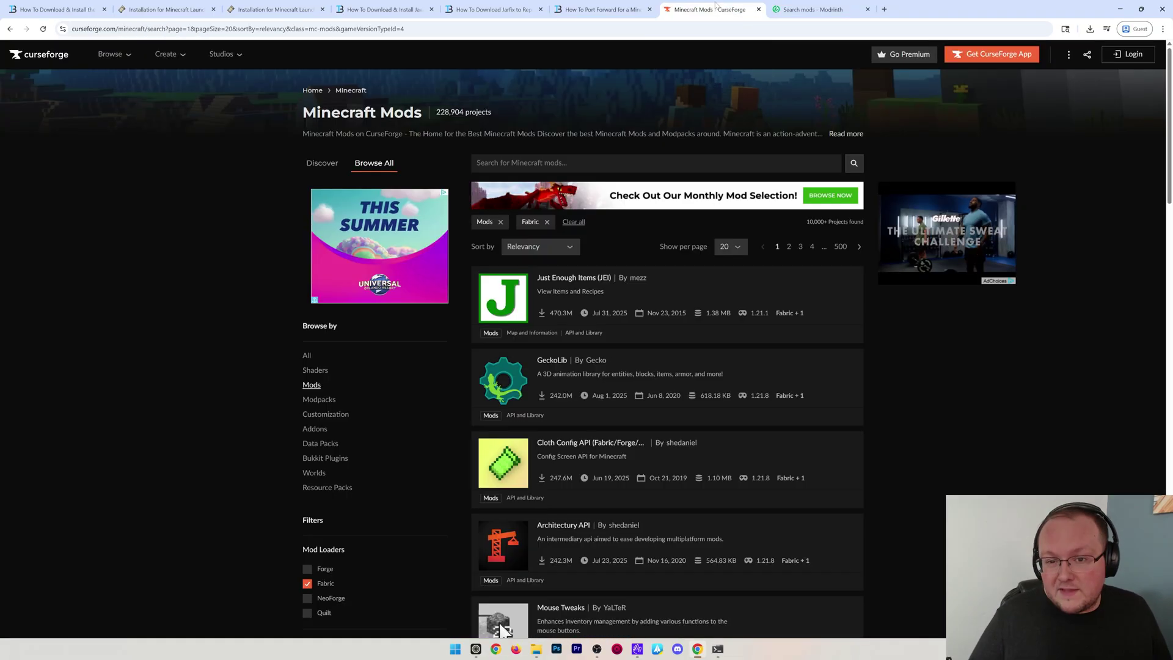
pyautogui.scroll(-3, 367, 398)
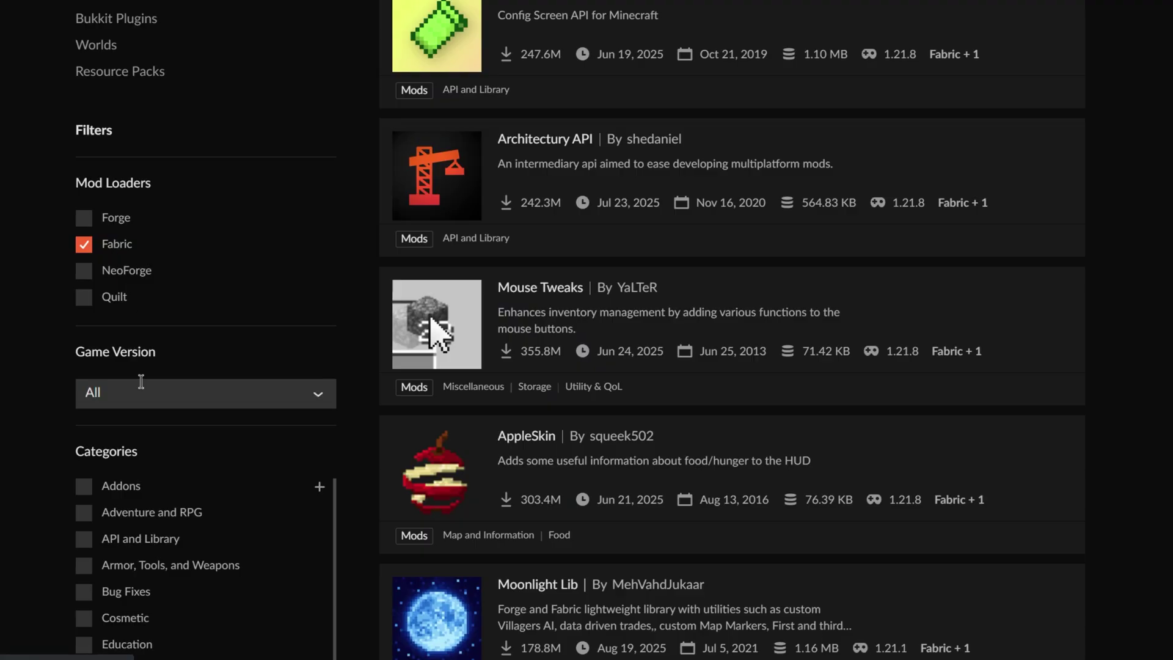
pyautogui.click(141, 384)
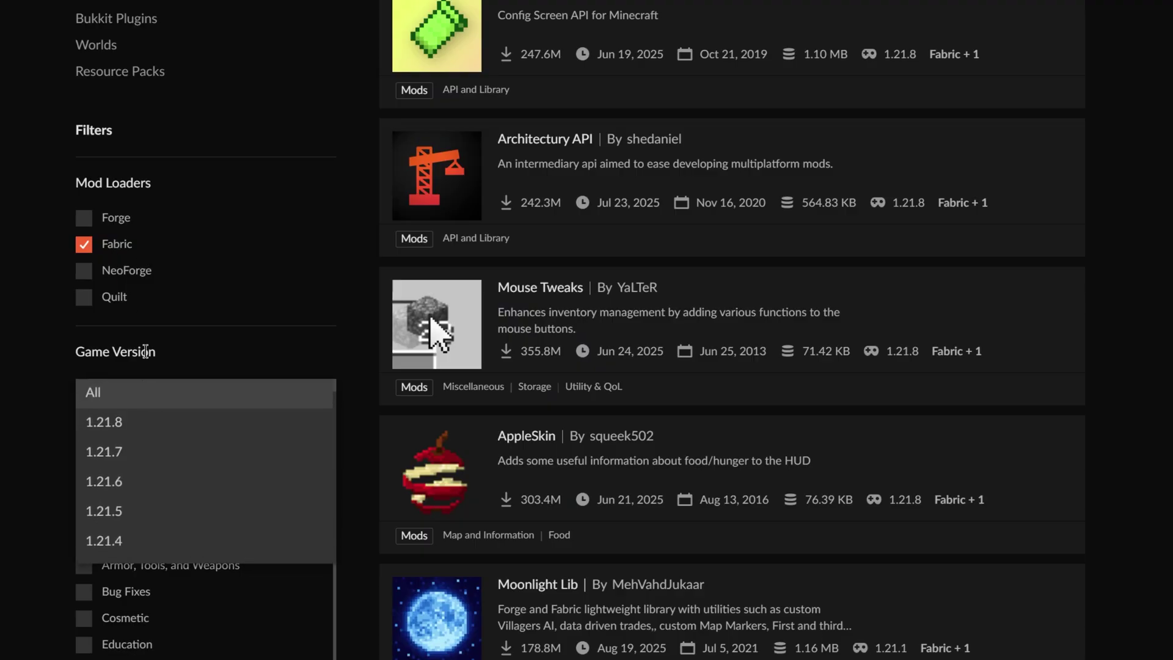
pyautogui.click(122, 421)
pyautogui.scroll(4, 725, 340)
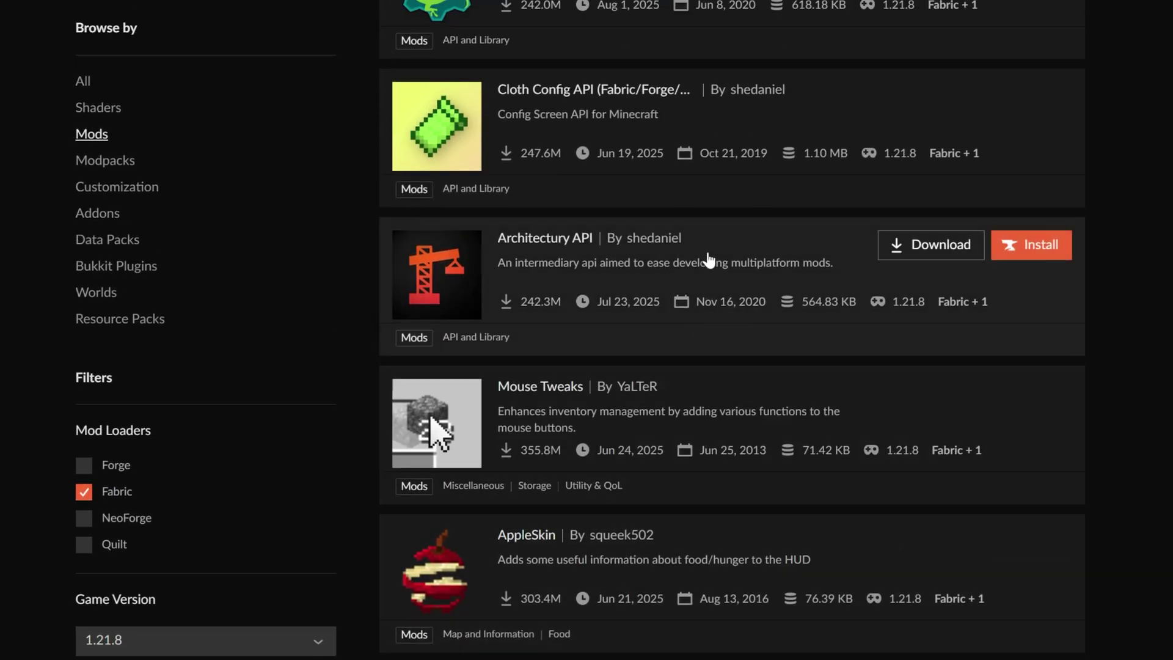
pyautogui.scroll(-12, 709, 256)
pyautogui.scroll(-6, 710, 255)
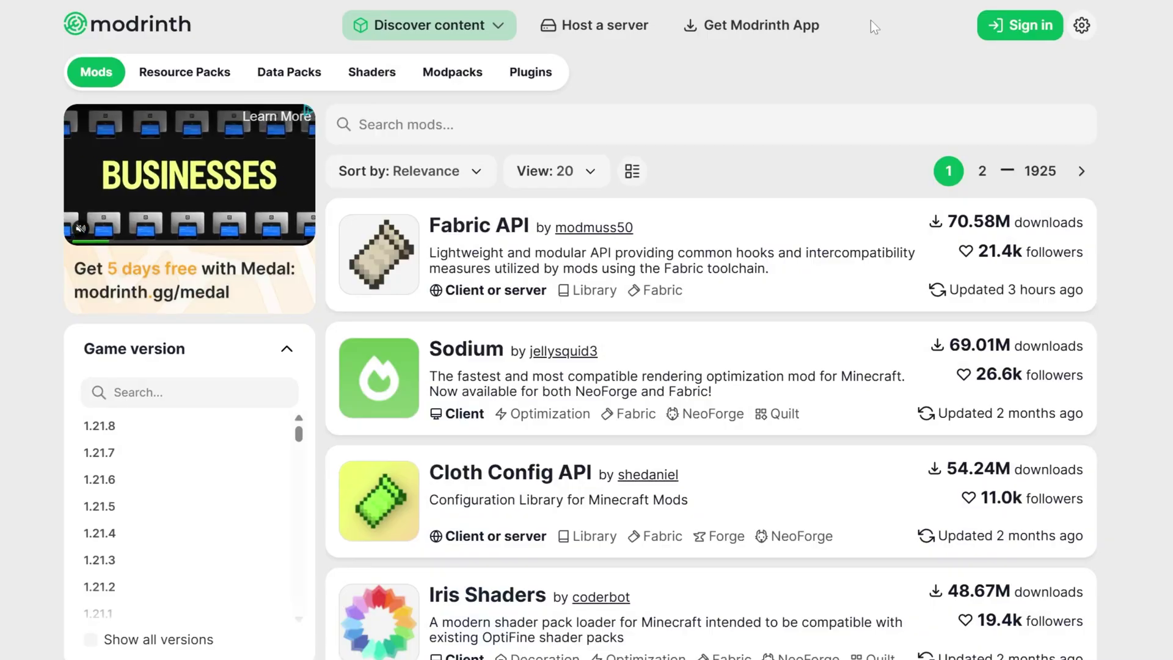
# Filter the mods on Modrinth to game version 1.21.8 and the Fabric loader.
pyautogui.click(147, 426)
pyautogui.scroll(-5, 142, 521)
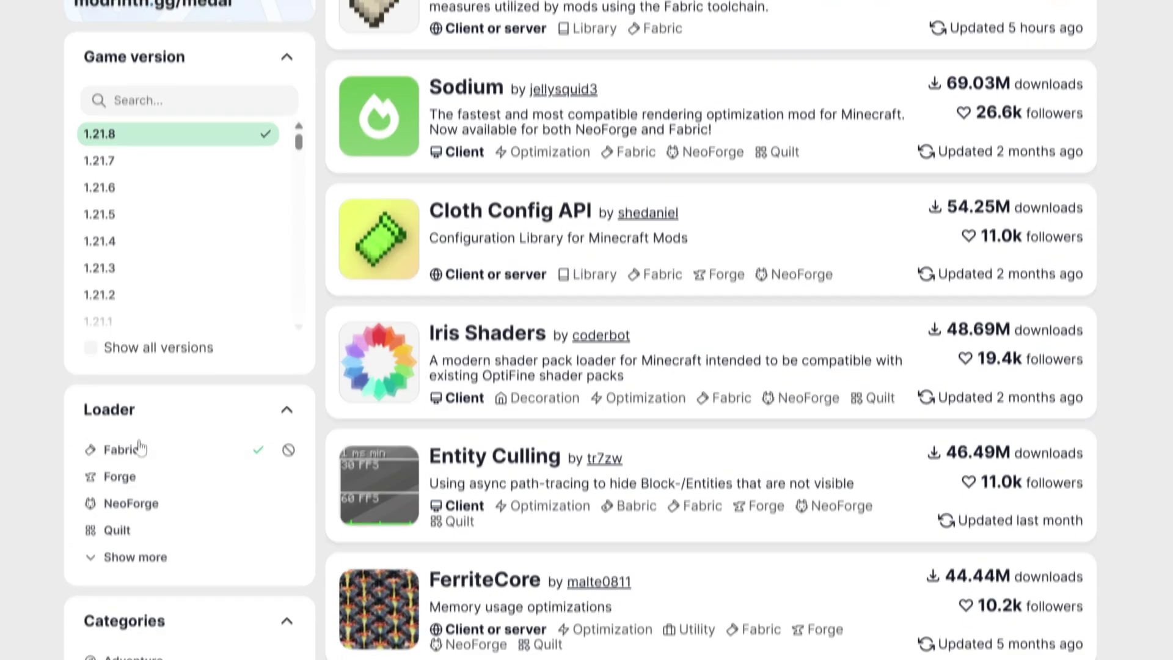
pyautogui.click(134, 447)
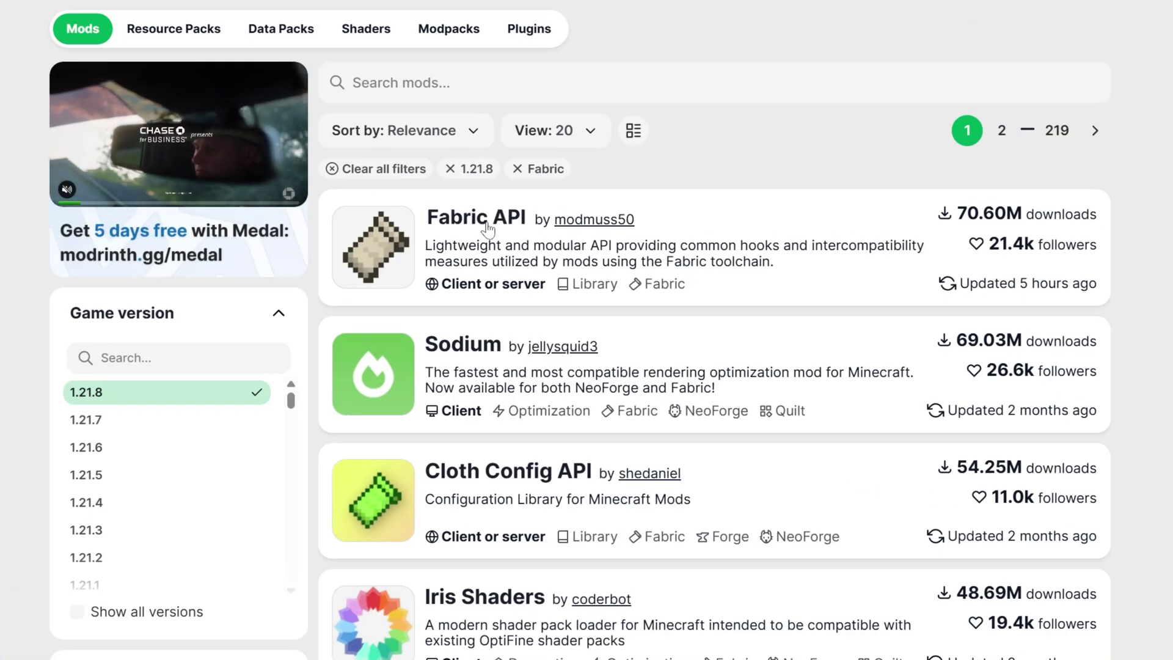
# Open the Fabric API versions on Modrinth and save fabric-api-0.132.0+1.21.8.jar to Downloads.
pyautogui.click(486, 226)
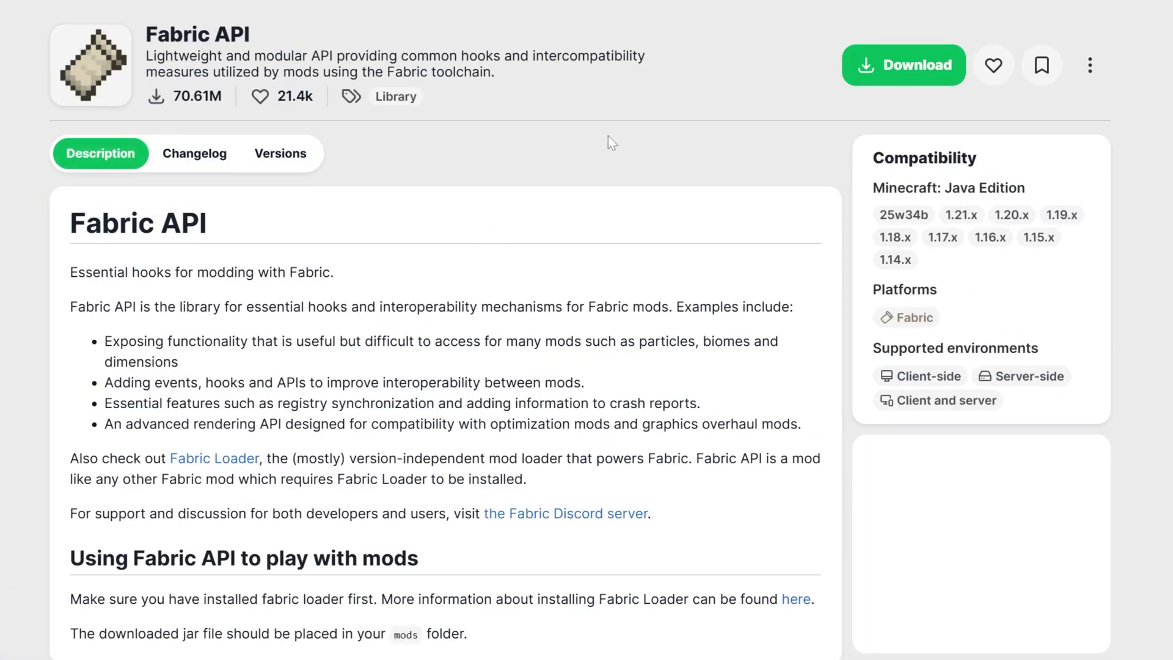
pyautogui.click(280, 168)
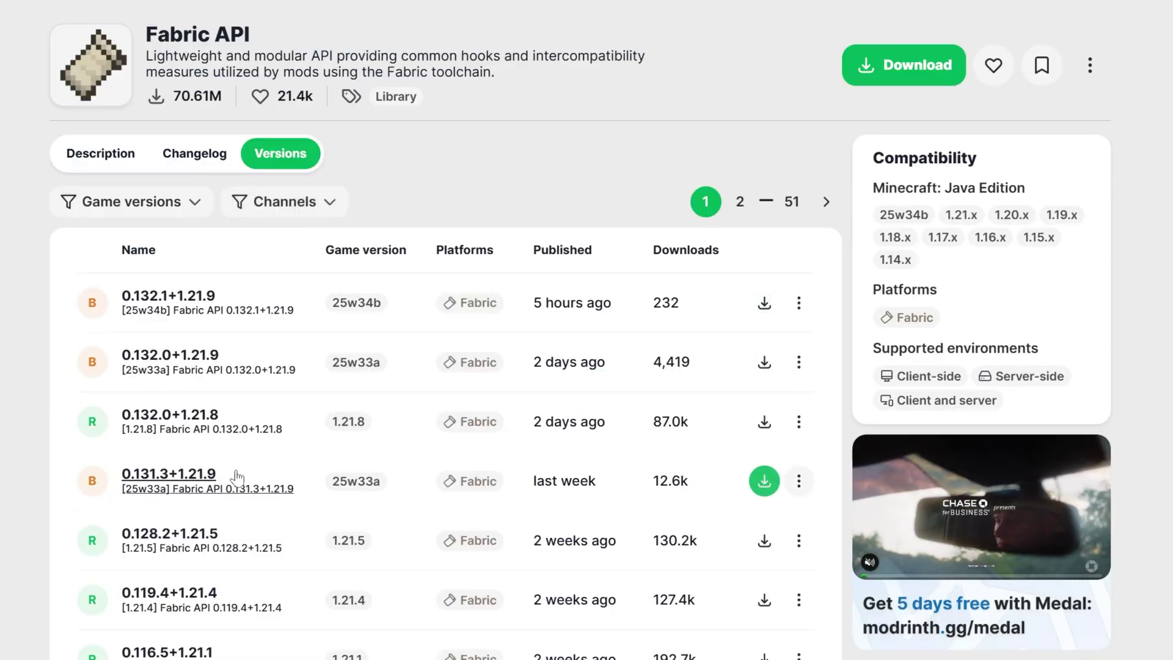
pyautogui.click(764, 422)
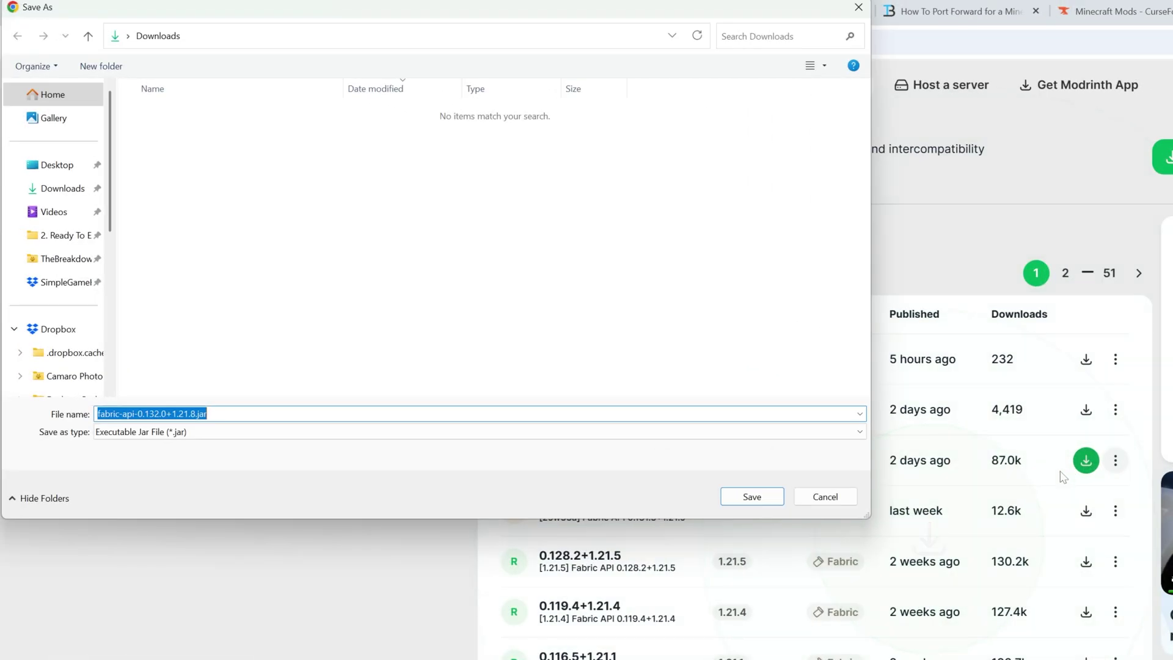
pyautogui.click(756, 498)
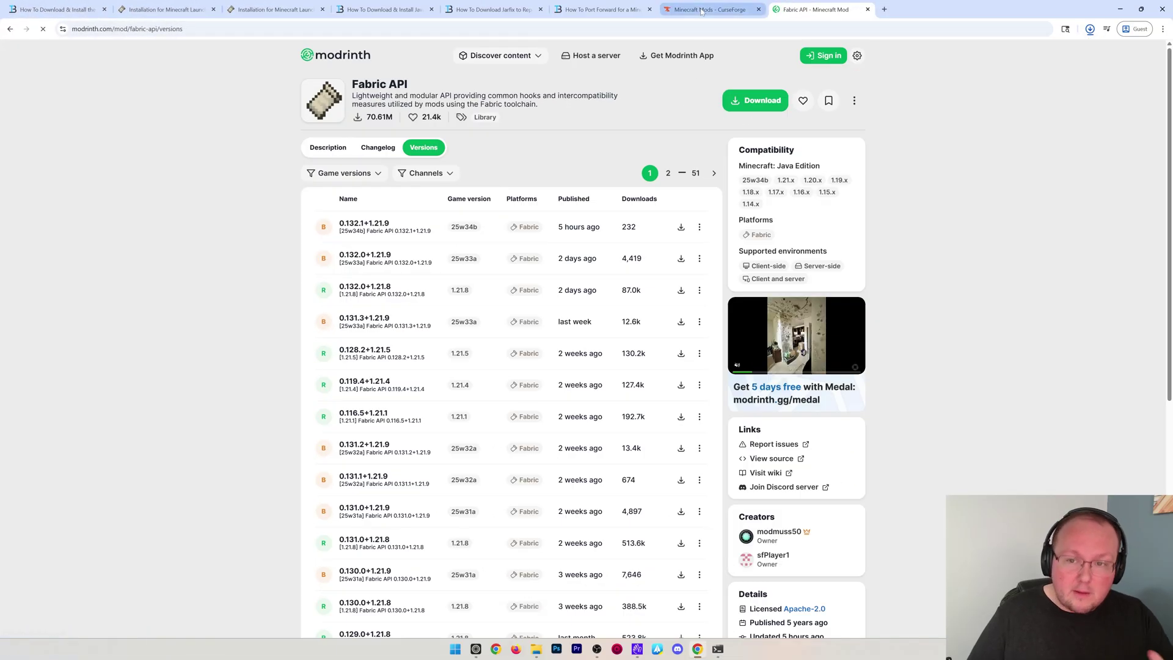
# Open the Waystones mod on CurseForge and filter its files to game version 1.21.8 and the Fabric mod loader.
pyautogui.click(1106, 11)
pyautogui.scroll(-2, 589, 149)
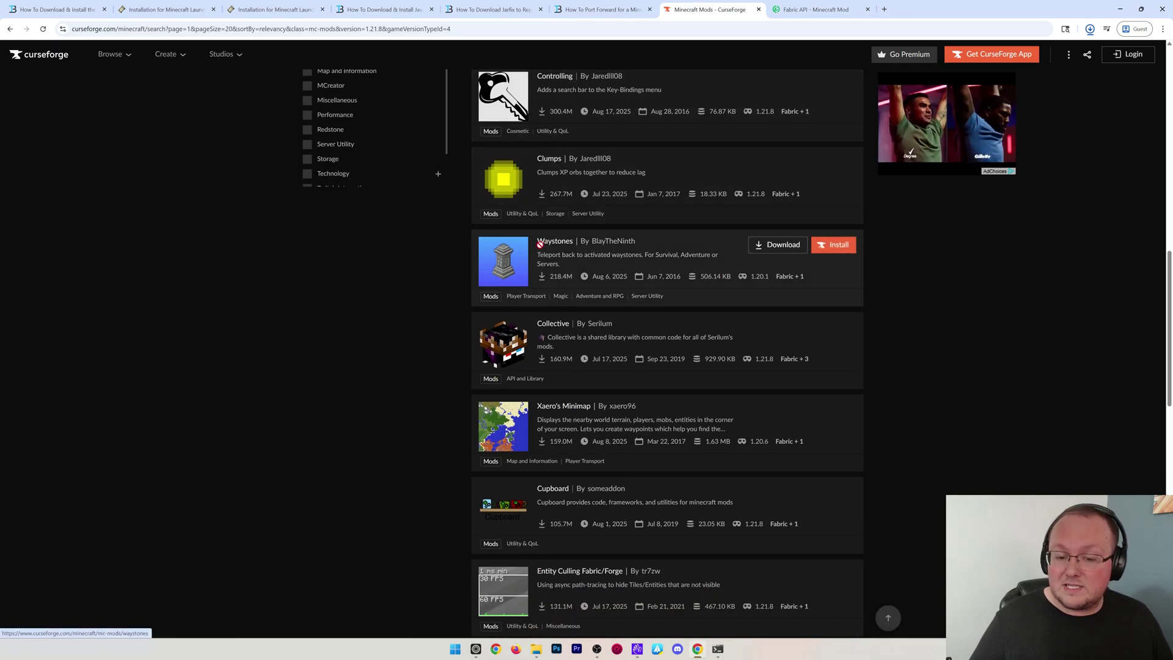
pyautogui.click(552, 244)
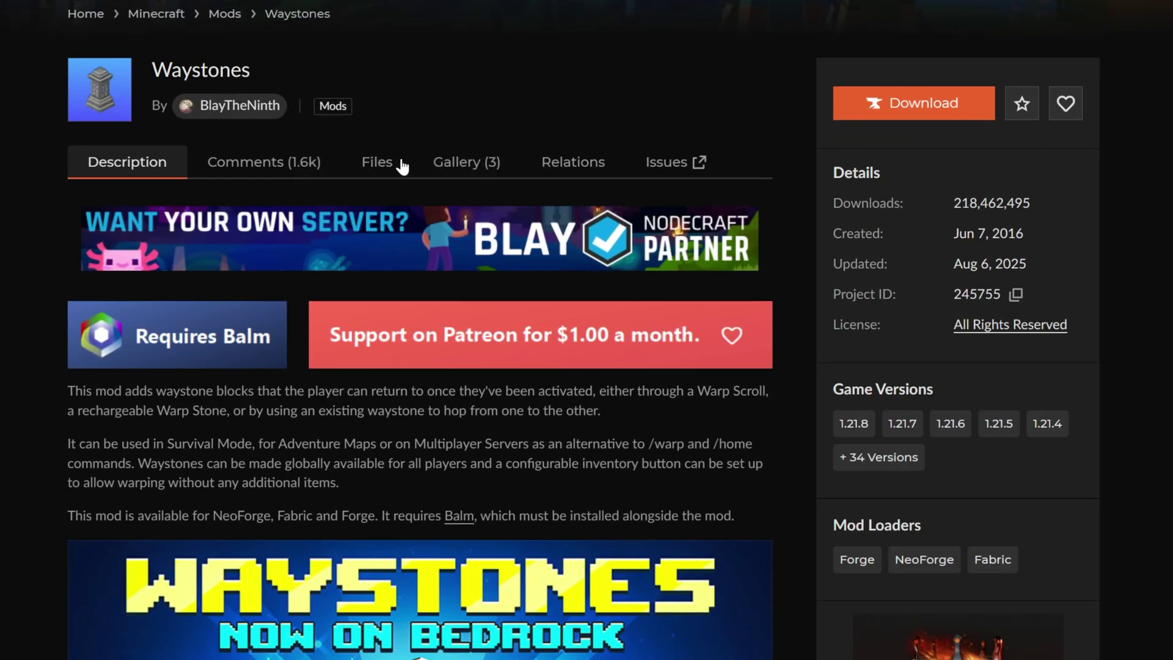
pyautogui.click(380, 168)
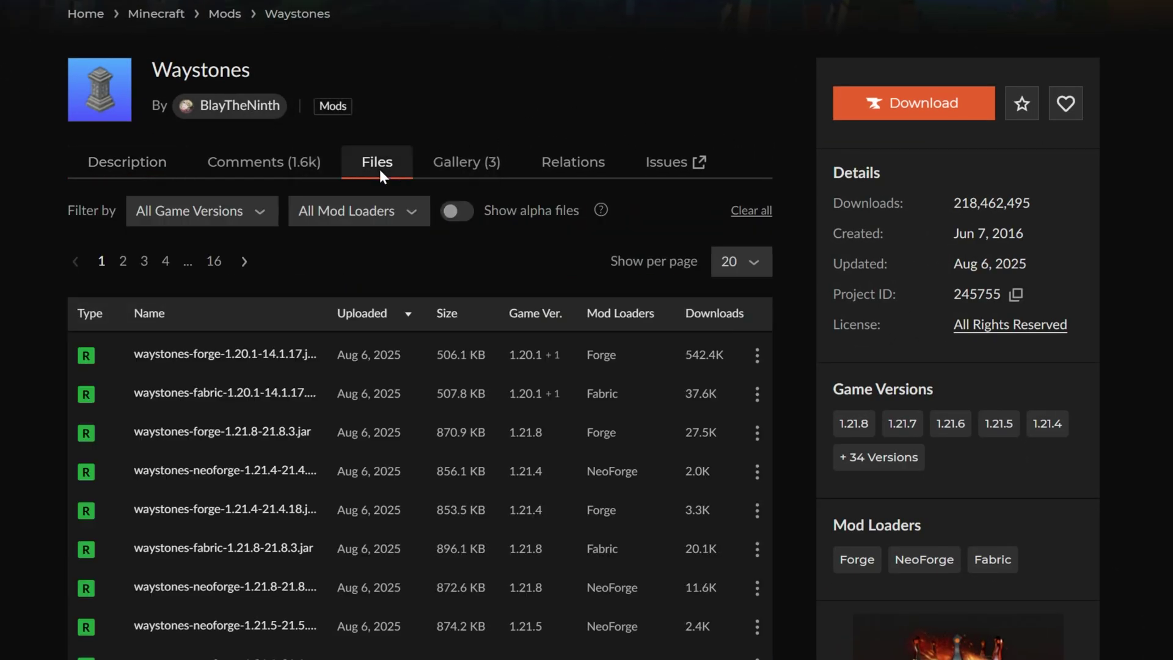
pyautogui.click(223, 214)
pyautogui.click(157, 264)
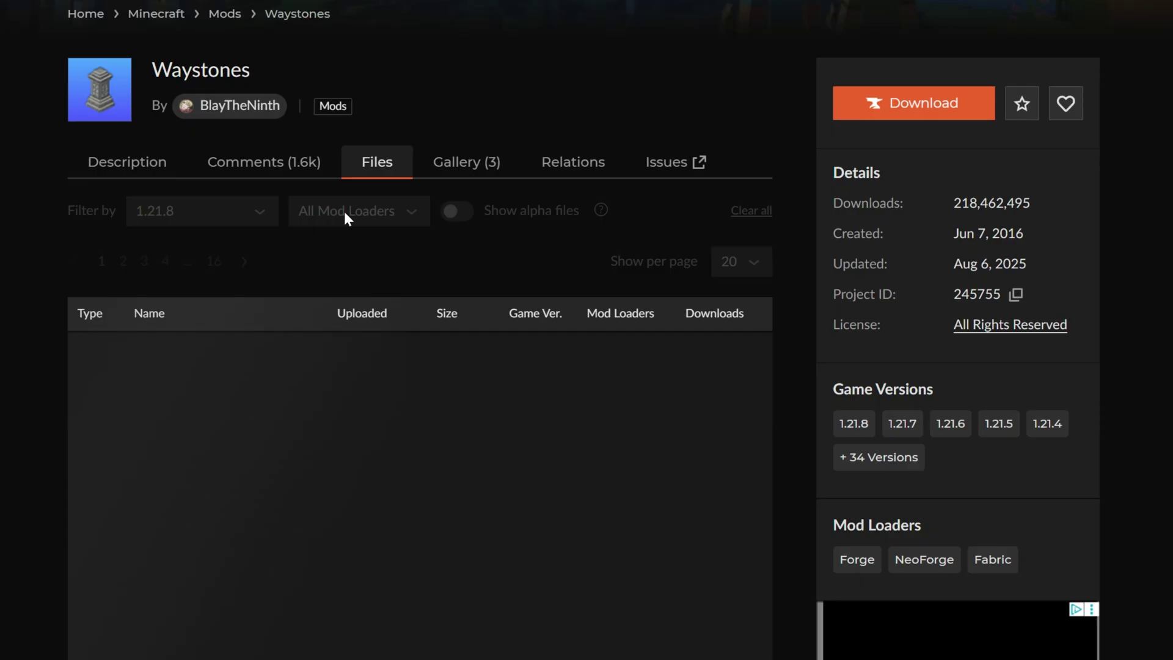
pyautogui.click(343, 212)
pyautogui.click(330, 330)
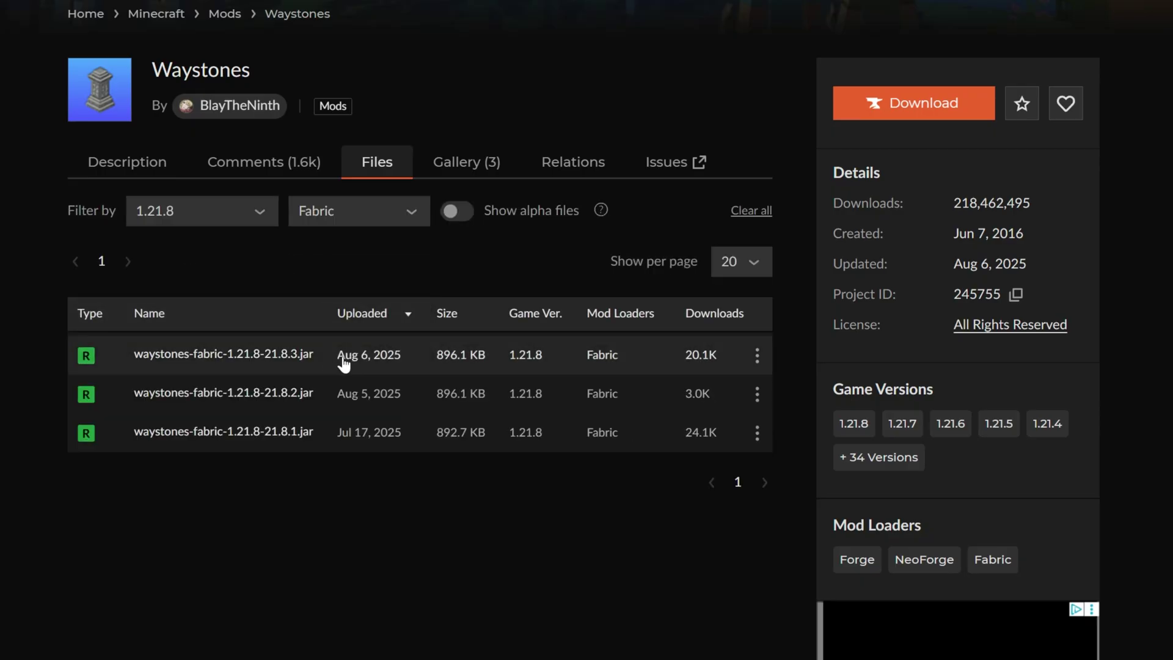
# Open waystones-fabric-1.21.8-21.8.3.jar, check its related projects for required dependencies, and save the file to Downloads.
pyautogui.click(318, 356)
pyautogui.scroll(-2, 319, 360)
pyautogui.scroll(-2, 319, 366)
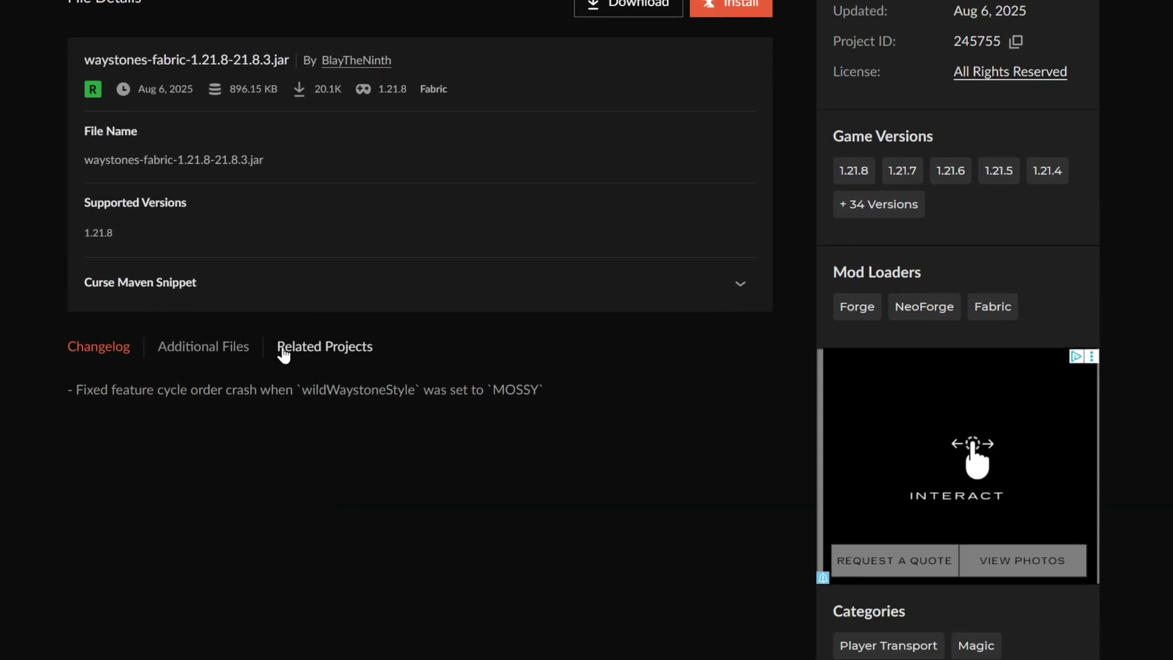
pyautogui.click(282, 351)
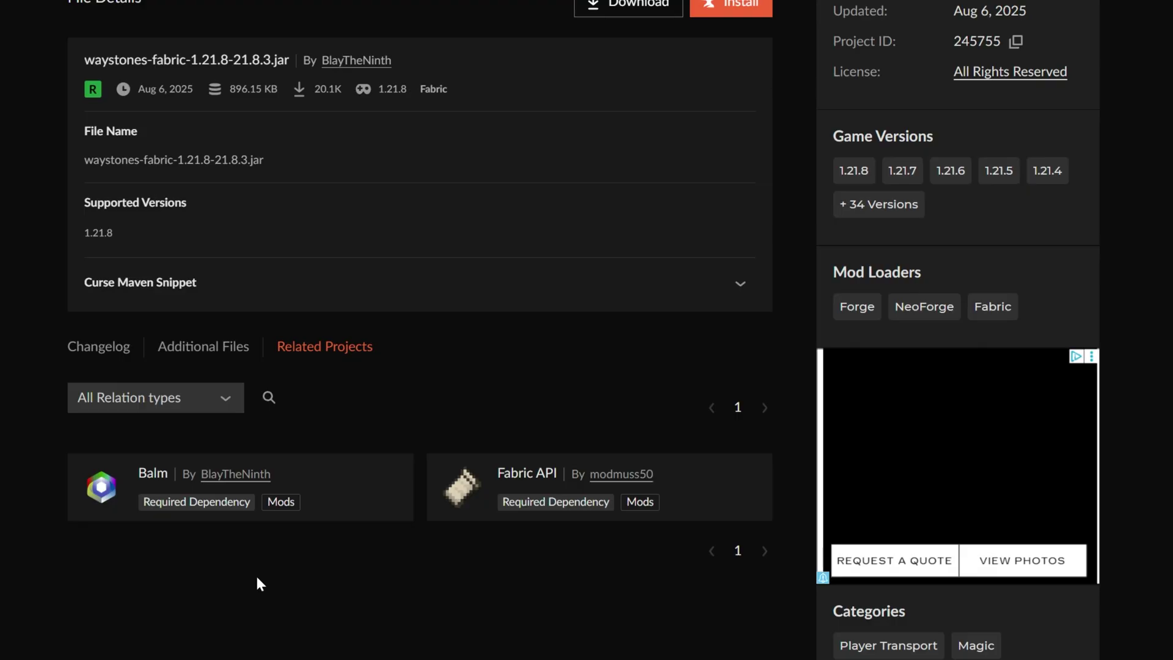
pyautogui.scroll(1, 615, 30)
pyautogui.click(619, 72)
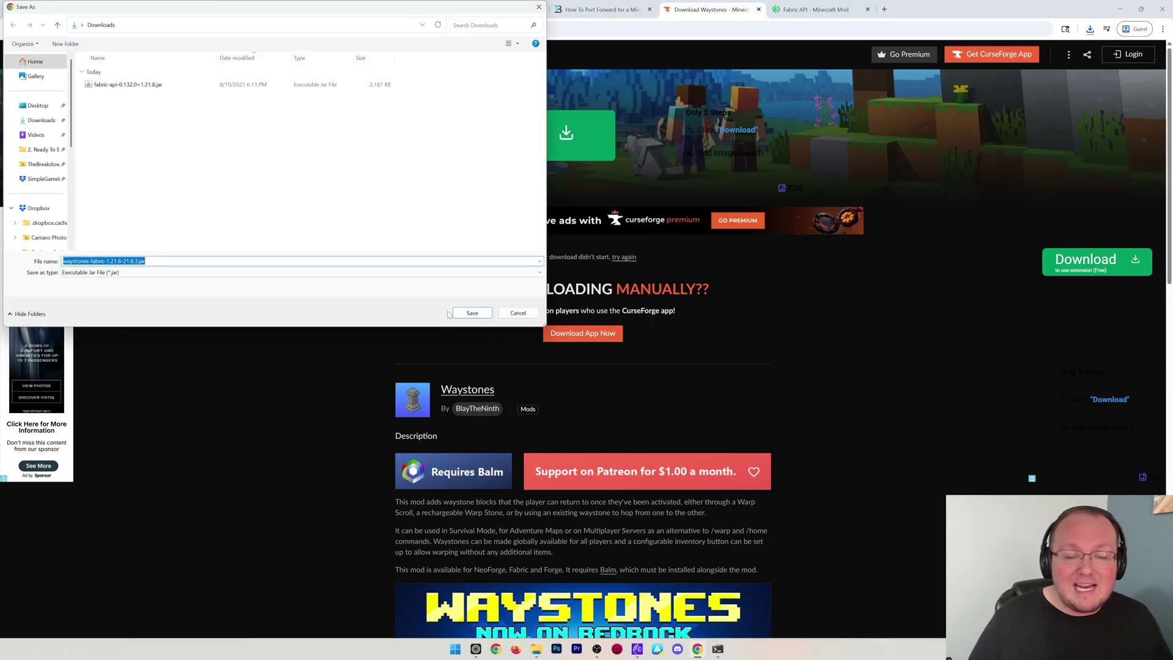
pyautogui.click(470, 312)
# Open the required Balm mod, check the dependencies of balm-fabric-1.21.8-21.8.5.jar, and save that file to Downloads.
pyautogui.click(443, 470)
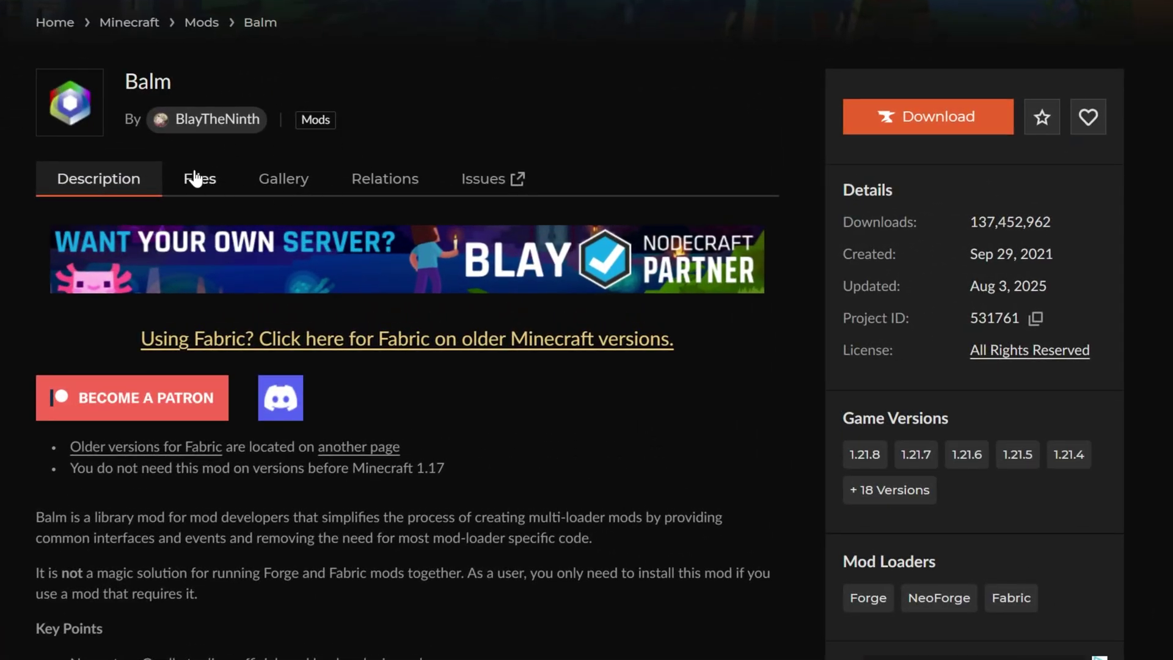
pyautogui.click(195, 178)
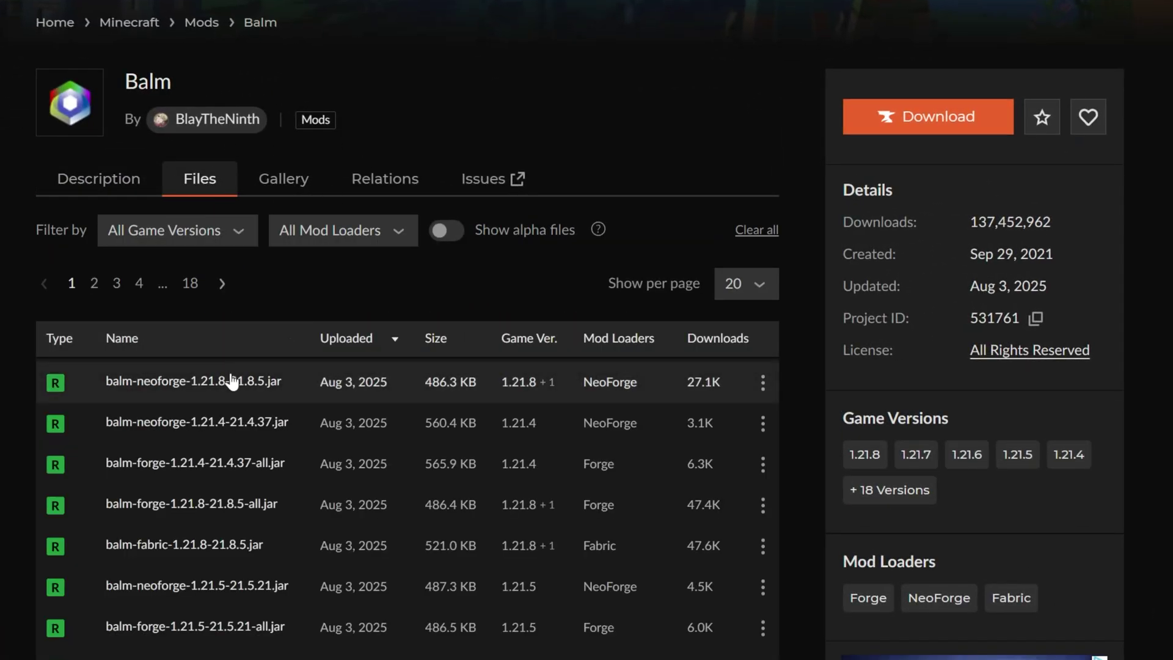
pyautogui.click(250, 567)
pyautogui.scroll(-5, 252, 566)
pyautogui.click(307, 295)
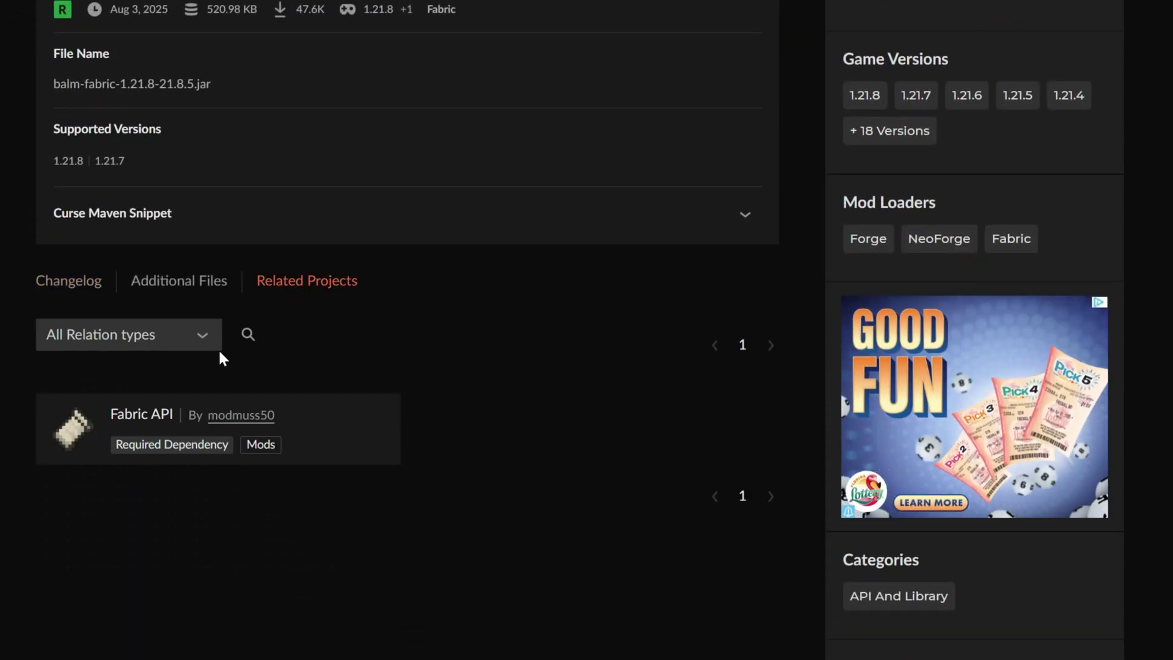
pyautogui.scroll(-1, 183, 363)
pyautogui.scroll(1, 242, 327)
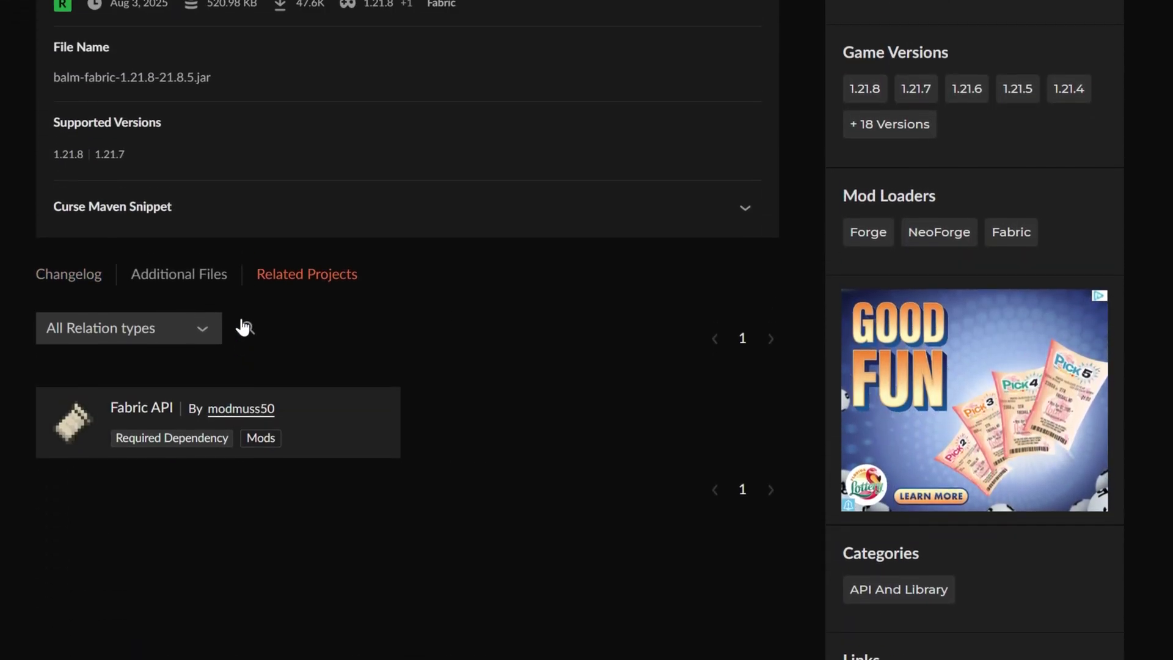
pyautogui.scroll(4, 581, 163)
pyautogui.click(582, 160)
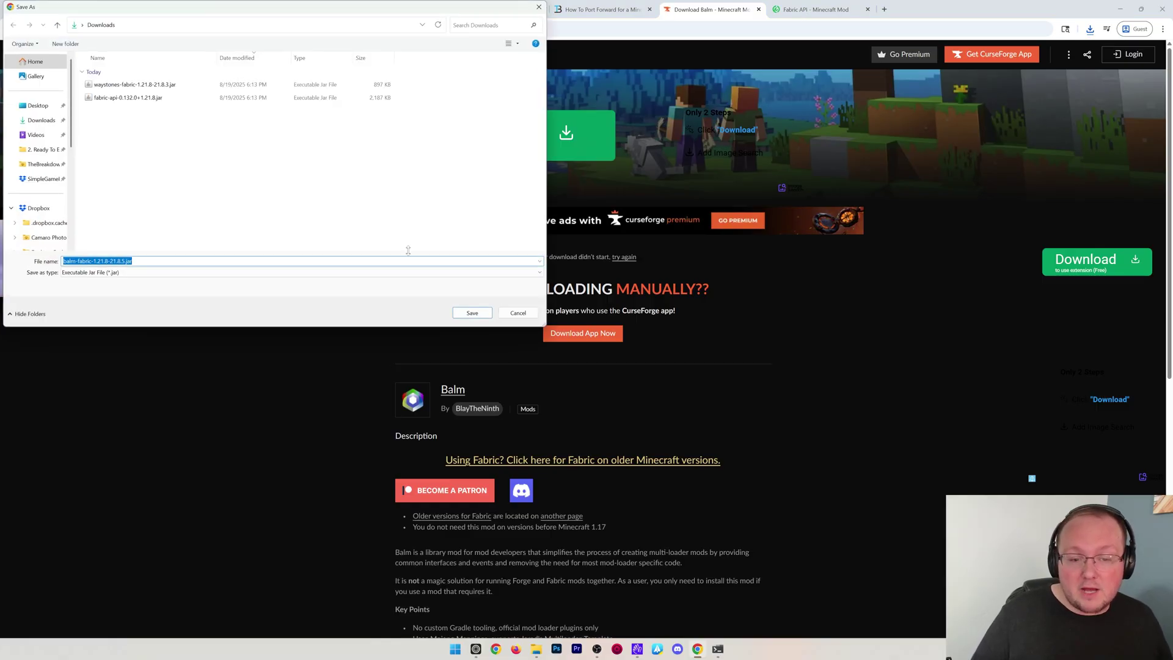
pyautogui.click(471, 313)
# View the Fabric API 0.132.0+1.21.8 version page on Modrinth, and minimize the browser.
pyautogui.click(815, 9)
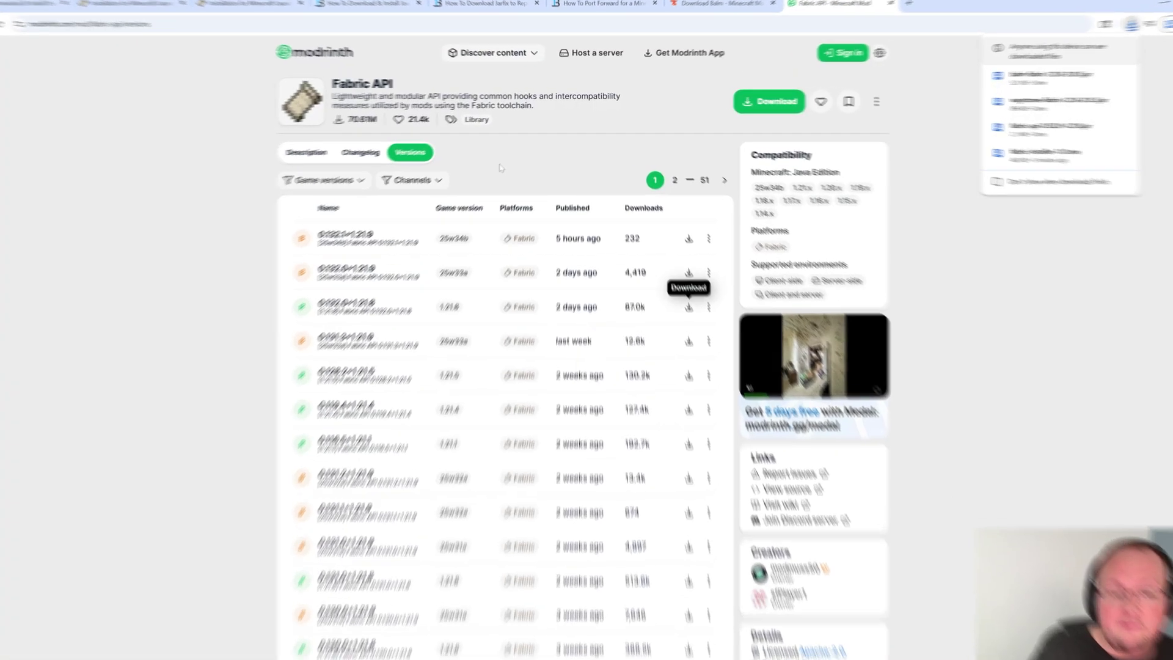
pyautogui.click(758, 453)
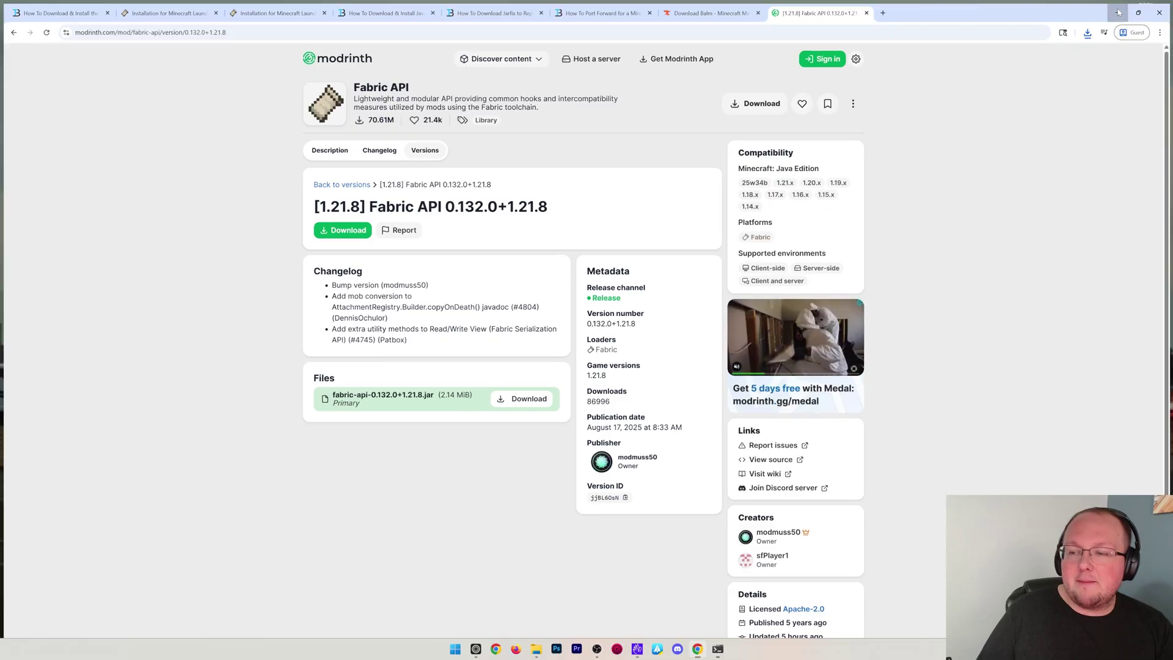
pyautogui.click(1120, 10)
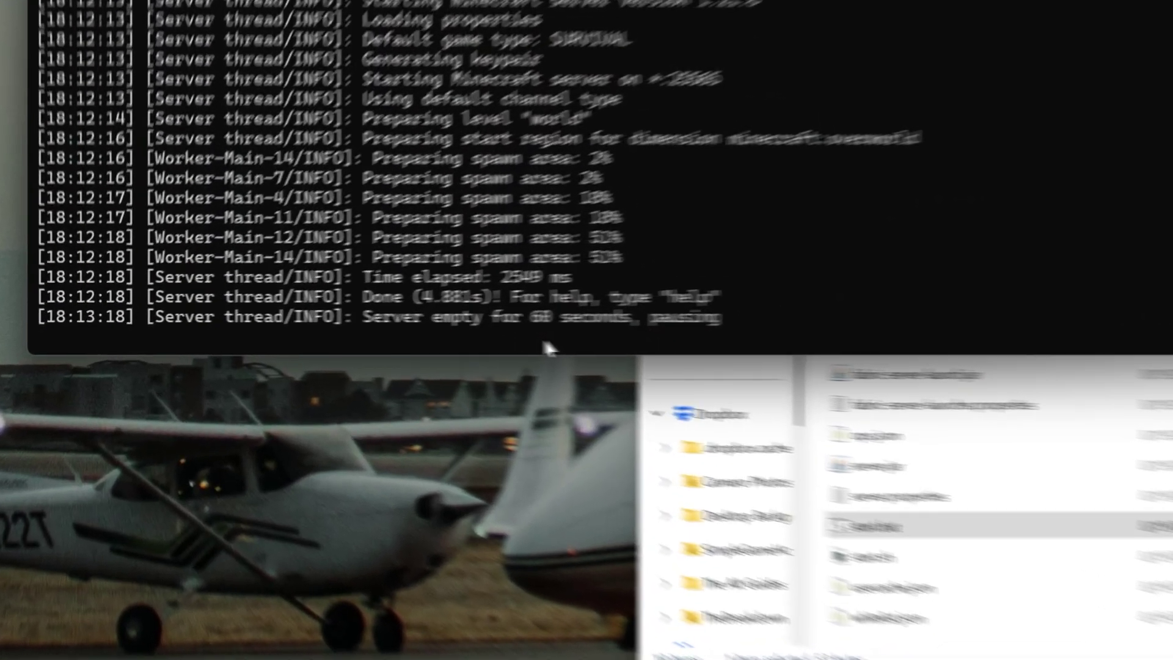
# Shut down the running Minecraft server with the stop command and close its console.
pyautogui.write('stop')
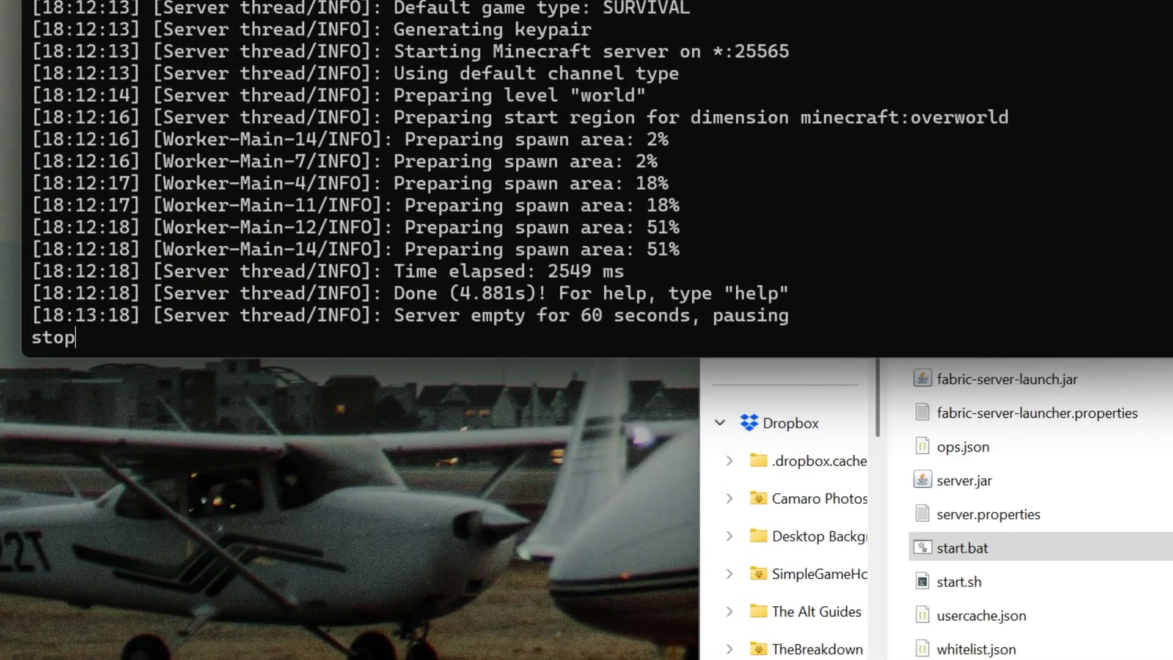
pyautogui.press('Return')
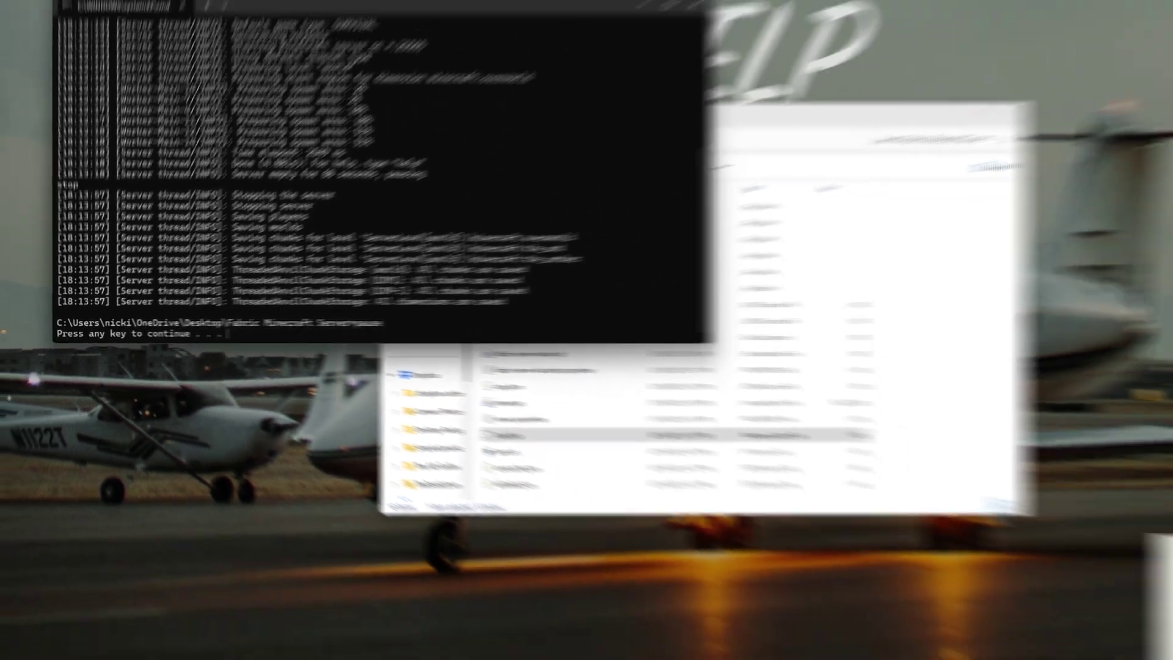
pyautogui.press('Return')
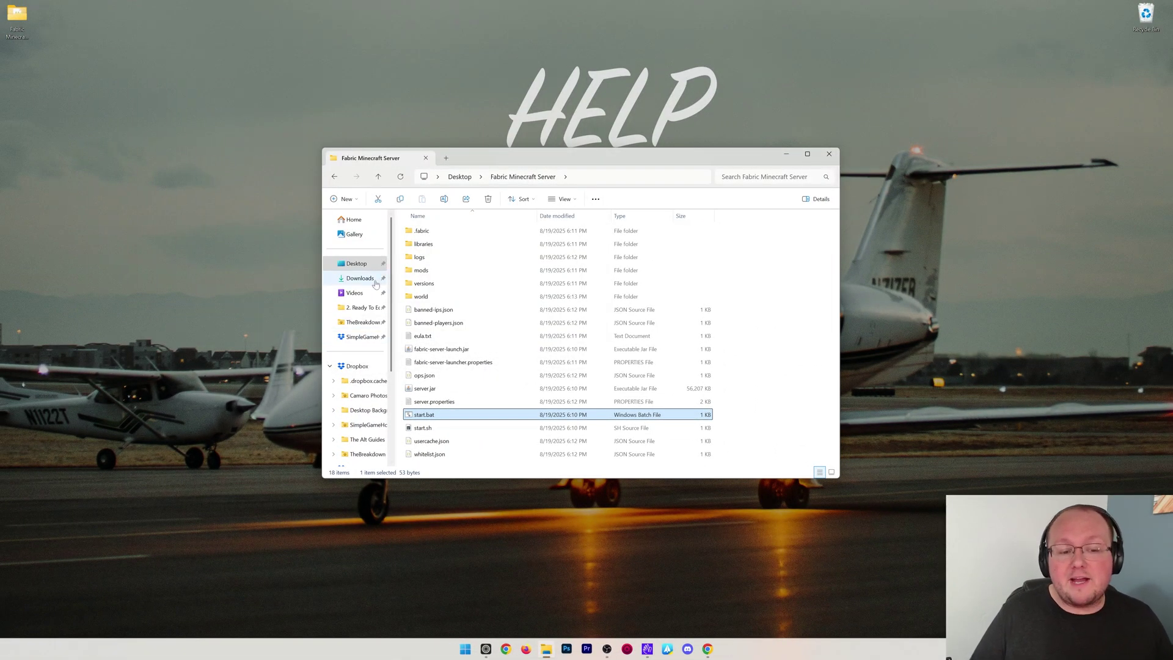
# Move the Balm, Waystones and Fabric API jar files from Downloads onto the desktop.
pyautogui.click(359, 279)
pyautogui.moveTo(450, 275); pyautogui.dragTo(314, 244)
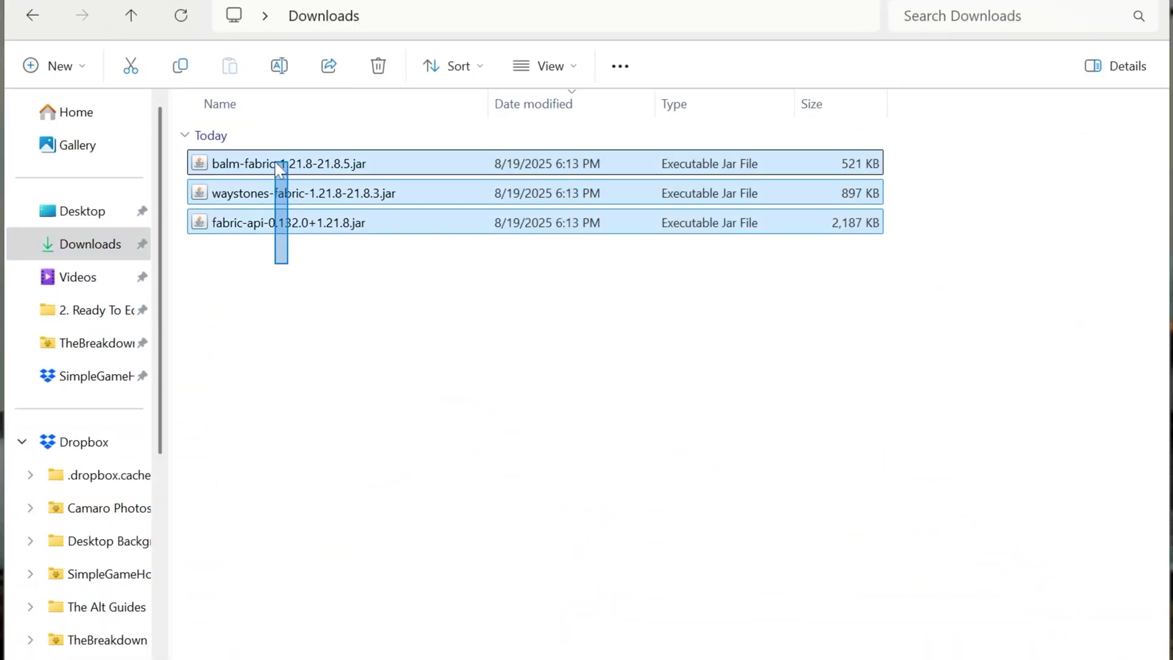
pyautogui.moveTo(13, 177); pyautogui.dragTo(8, 182)
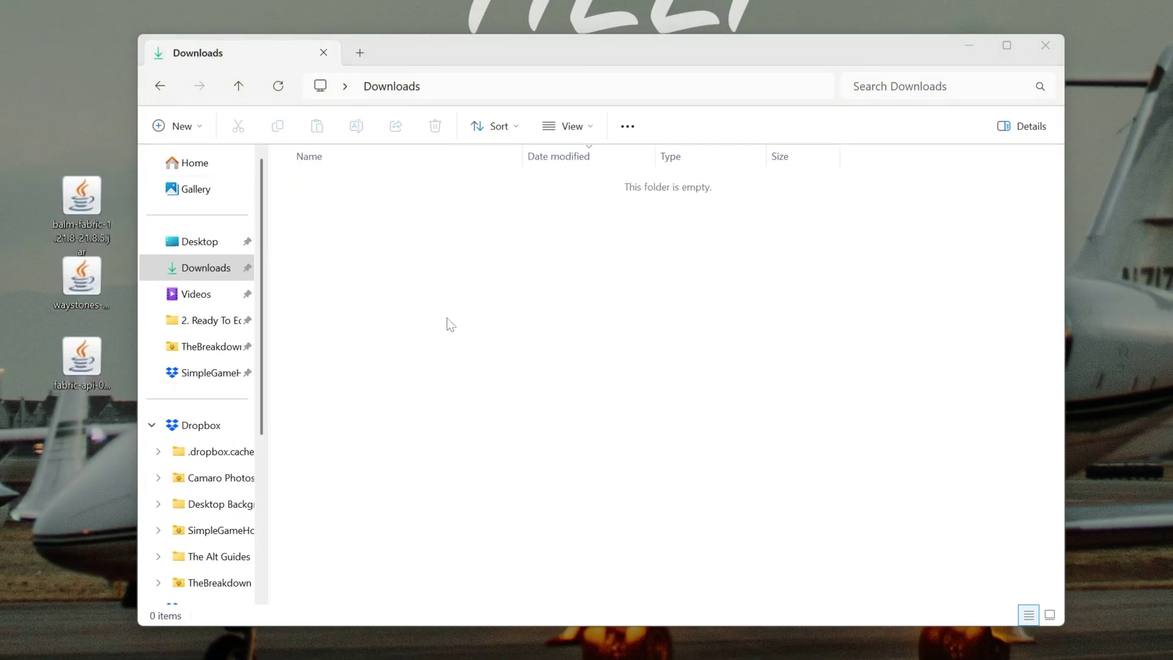
# Move the three mod jars from the desktop into the Fabric Minecraft Server's mods folder and copy them to the clipboard.
pyautogui.hotkey('alt', 'Left')
pyautogui.click(358, 255)
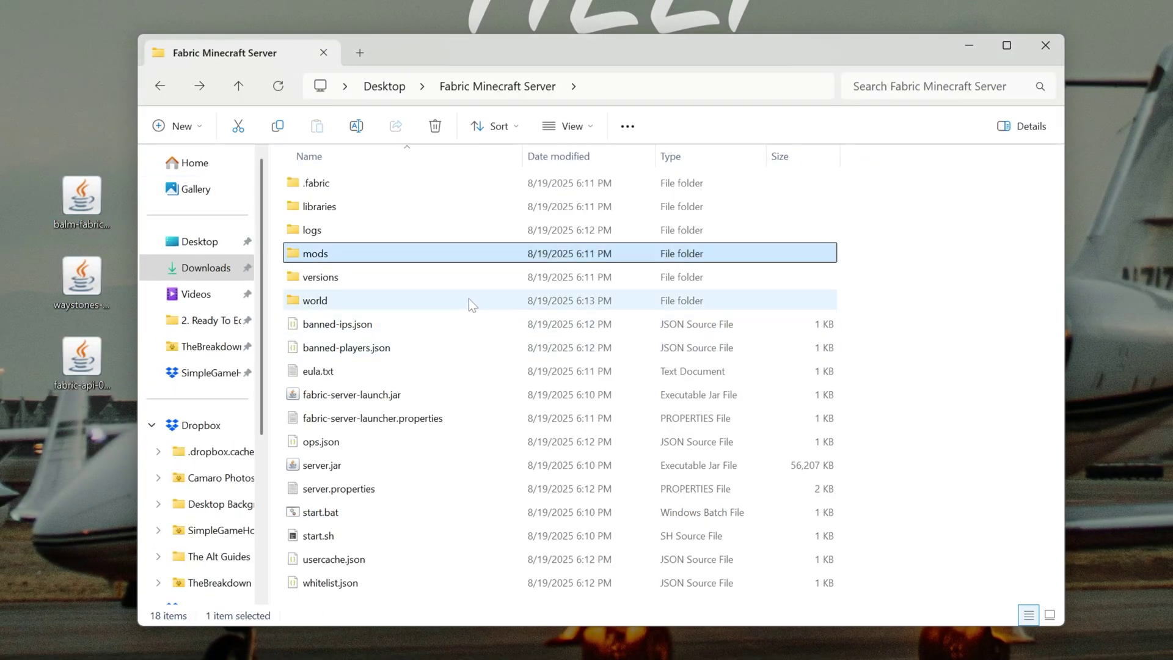
pyautogui.doubleClick(425, 256)
pyautogui.moveTo(42, 168); pyautogui.dragTo(98, 397)
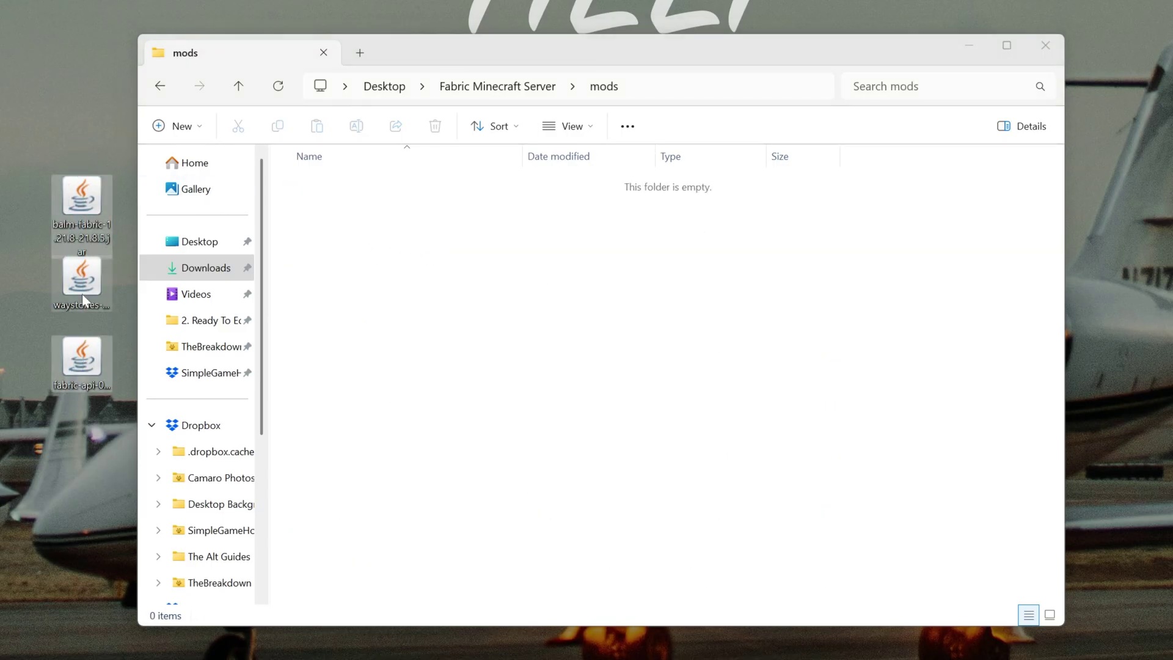
pyautogui.moveTo(82, 358); pyautogui.dragTo(533, 336)
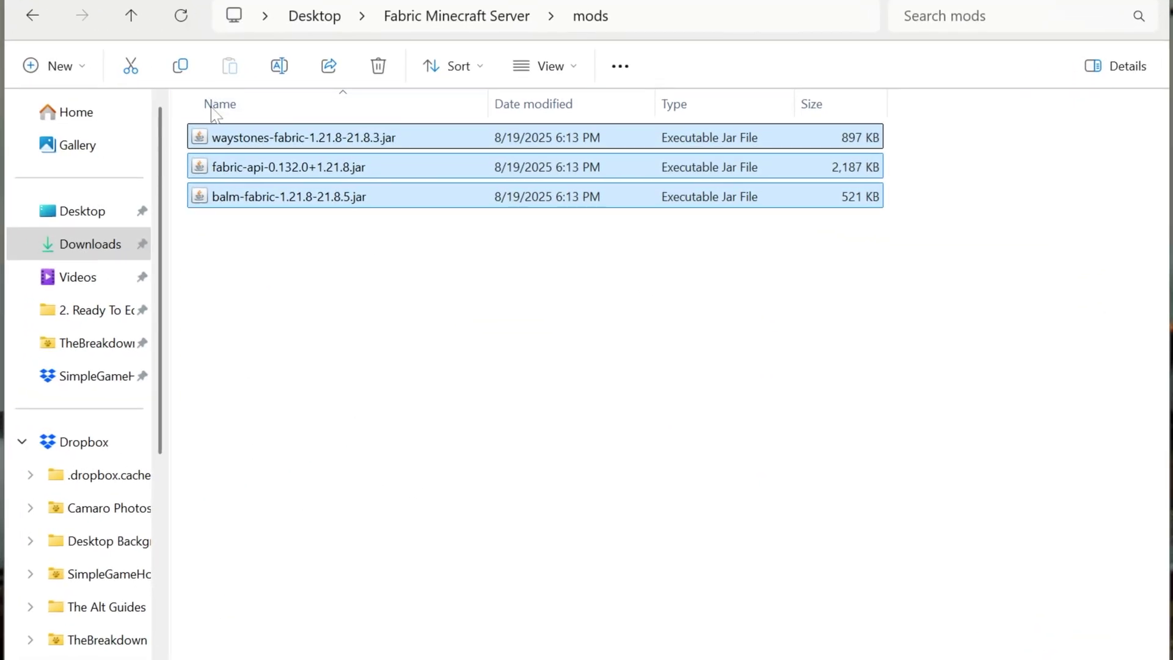
pyautogui.rightClick(258, 136)
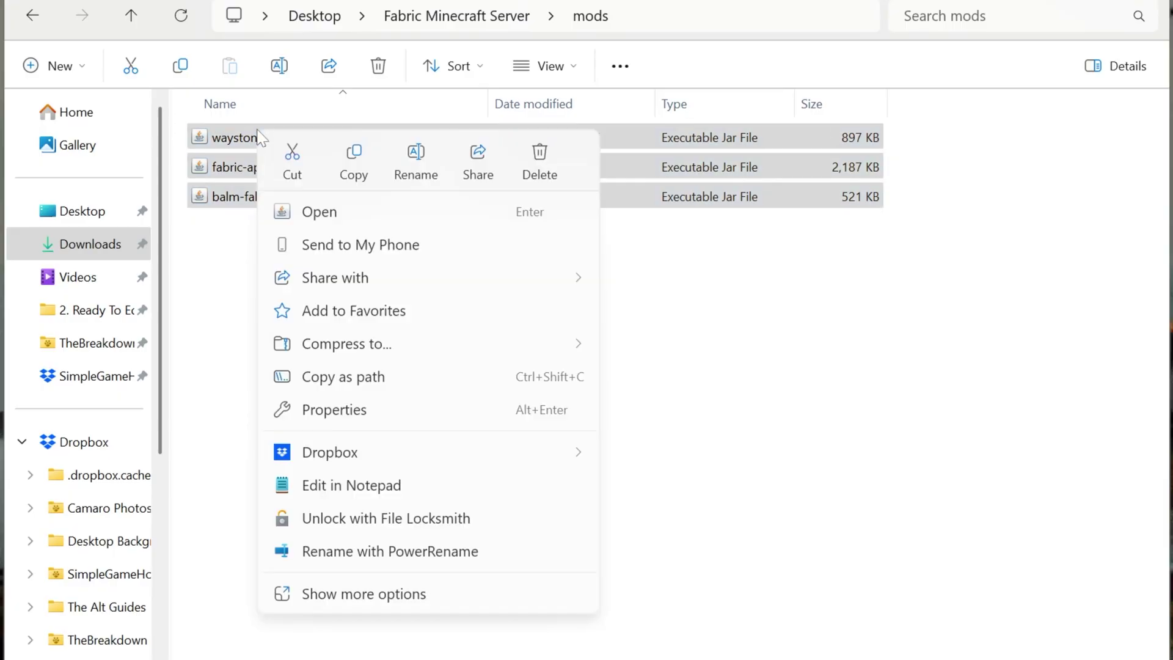
pyautogui.click(352, 172)
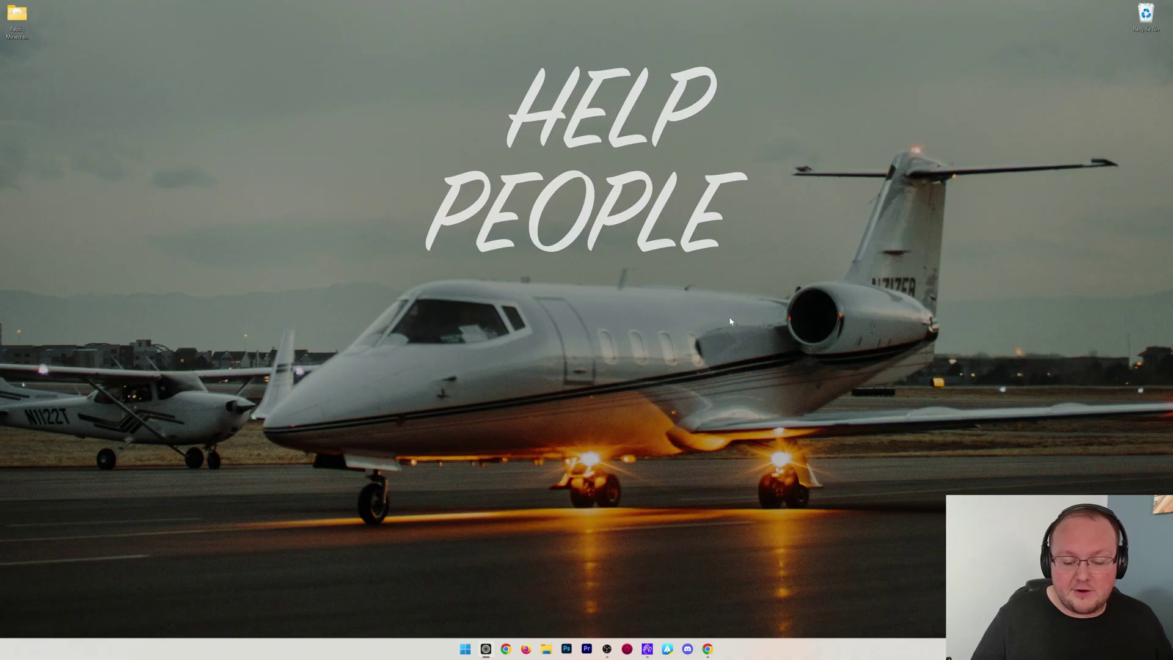
# Start the Minecraft Launcher and open the game folder of the fabric-loader-1.21.8 installation.
pyautogui.press('super')
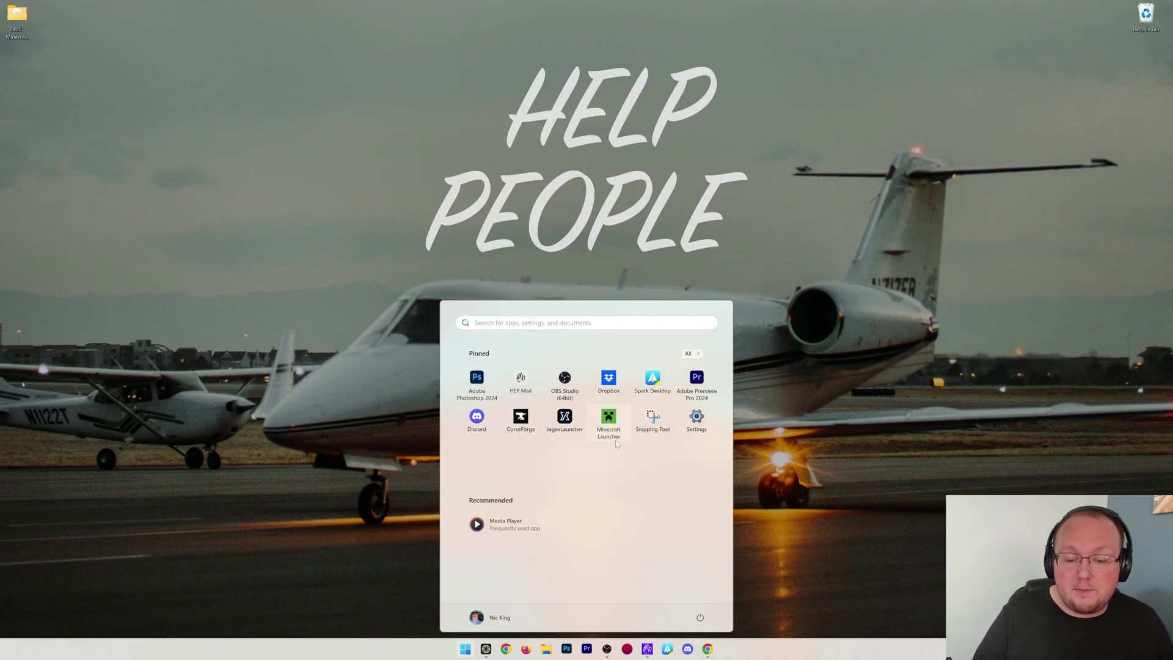
pyautogui.click(616, 442)
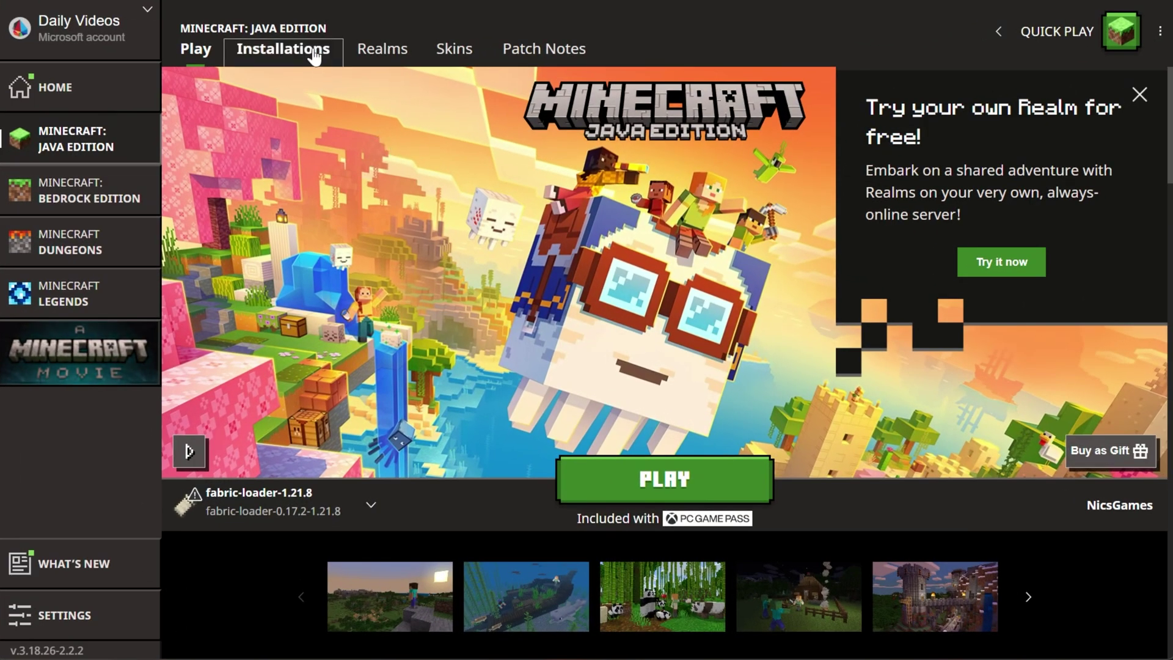
pyautogui.click(314, 54)
pyautogui.moveTo(383, 247)
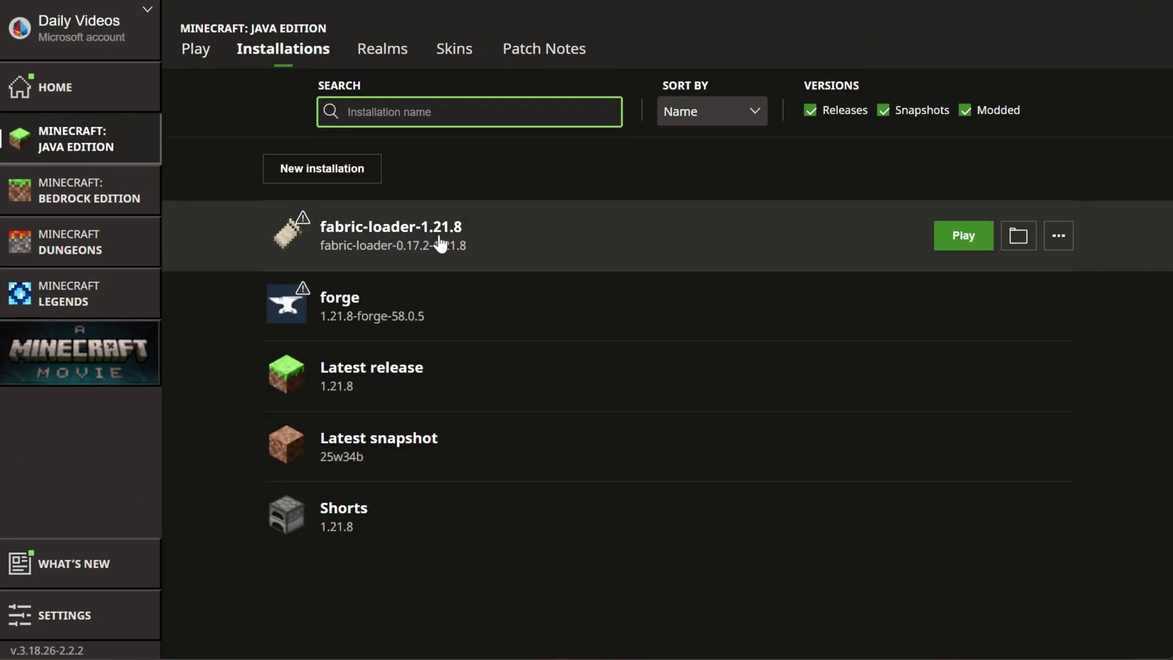
pyautogui.click(1018, 236)
# Delete the three old Forge mod jars from the mods folder inside .minecraft.
pyautogui.scroll(-1, 345, 416)
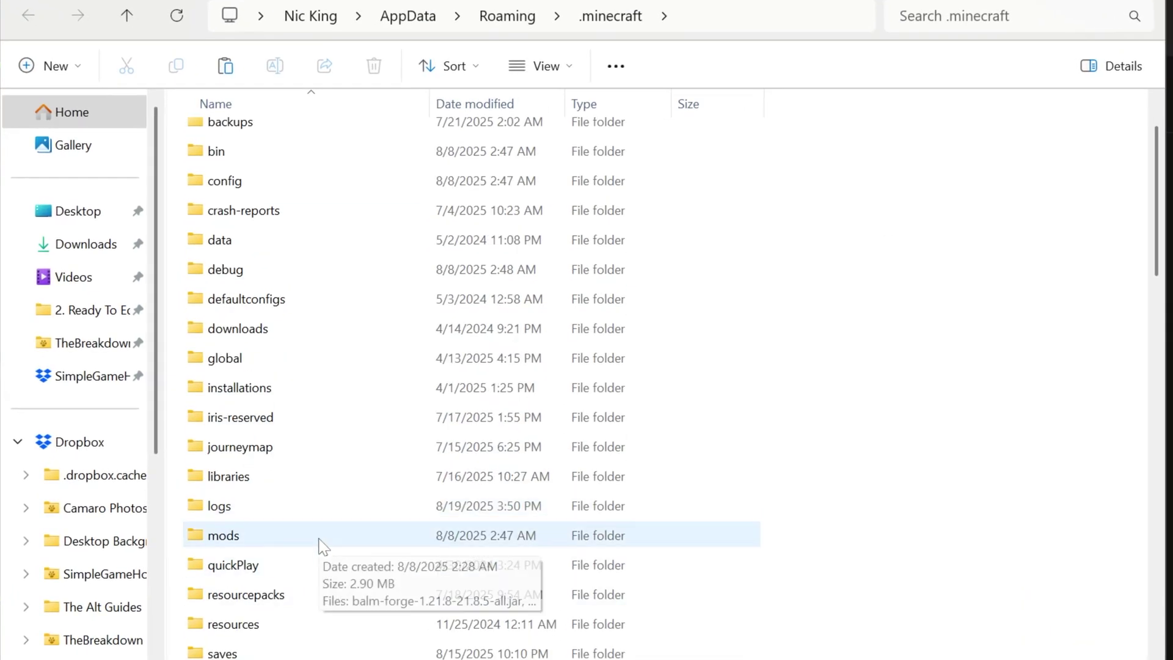
pyautogui.click(318, 539)
pyautogui.doubleClick(318, 539)
pyautogui.moveTo(404, 463); pyautogui.dragTo(417, 126)
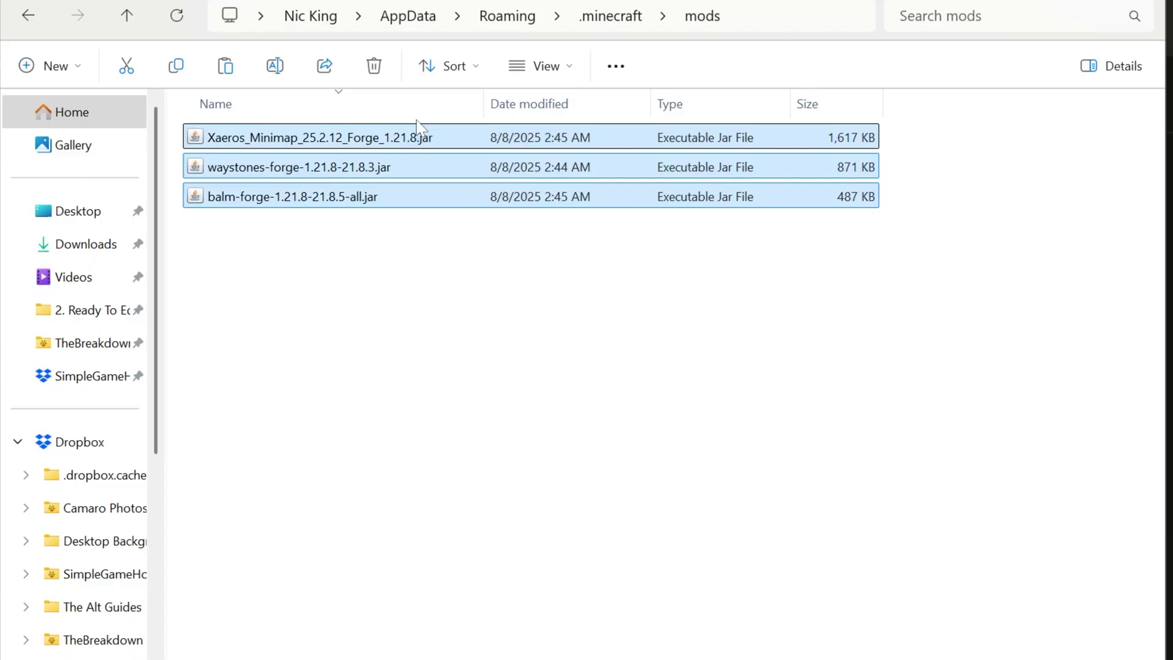
pyautogui.click(383, 68)
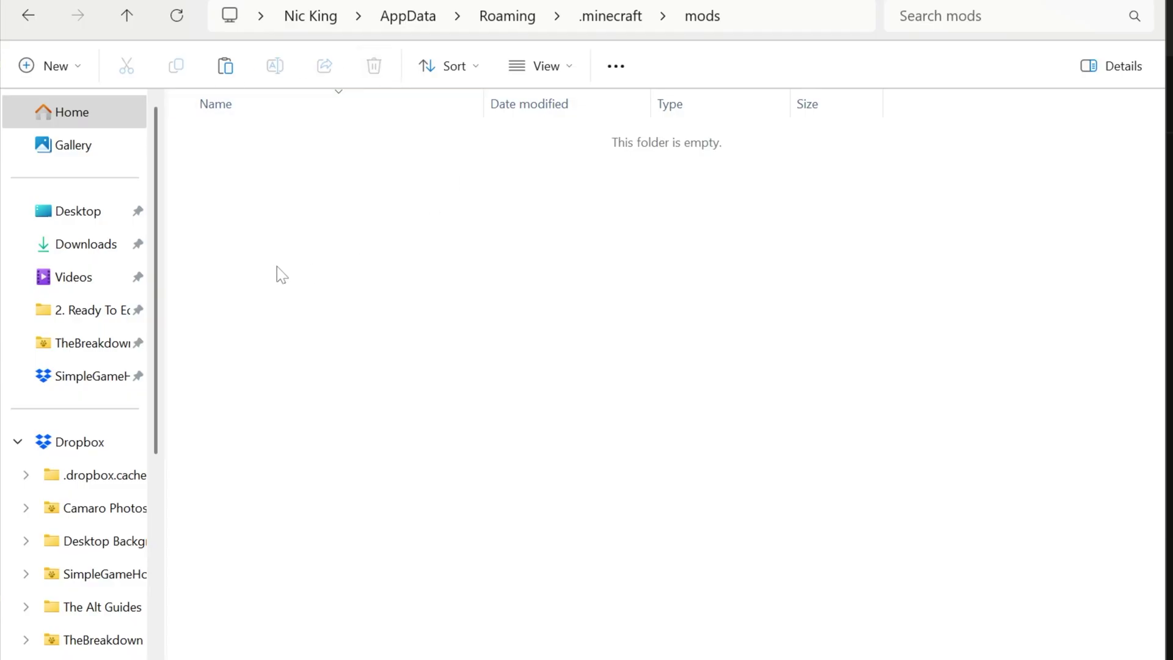
# Paste the copied Waystones, Fabric API and Balm jars into the .minecraft mods folder.
pyautogui.rightClick(308, 160)
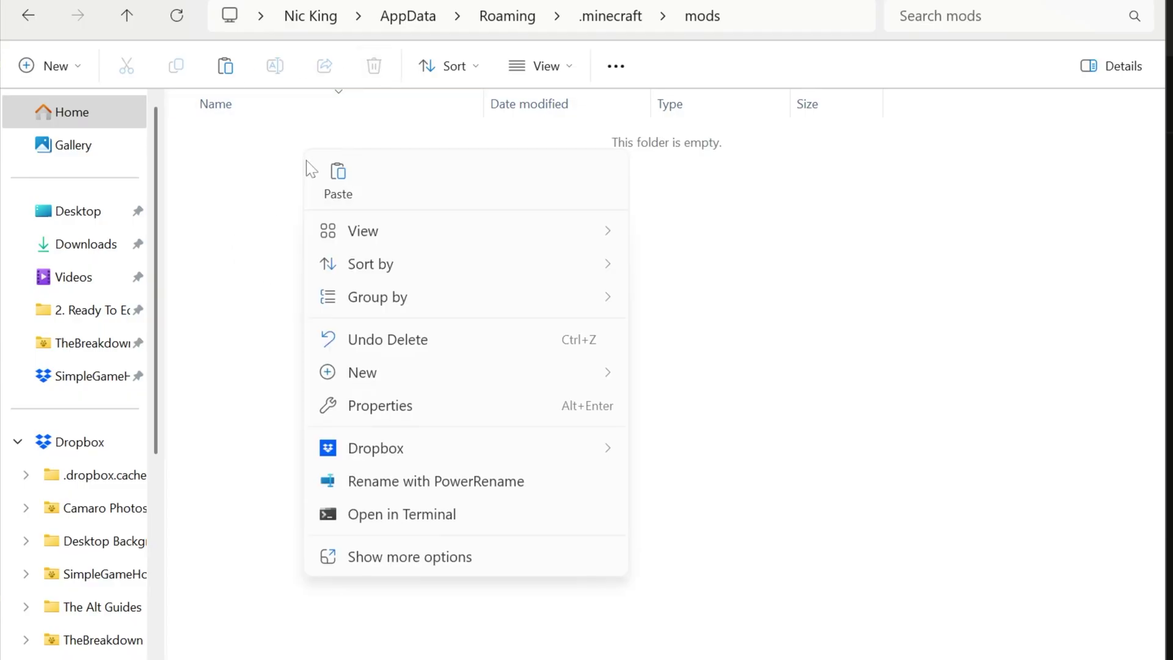
pyautogui.click(338, 180)
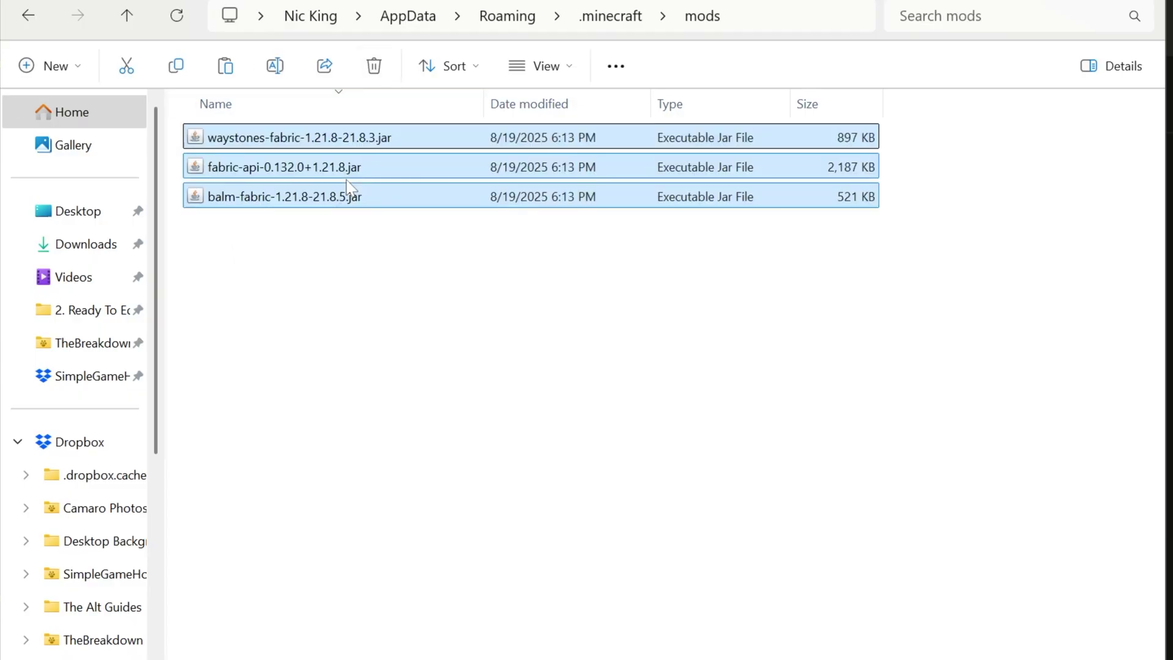
pyautogui.click(240, 248)
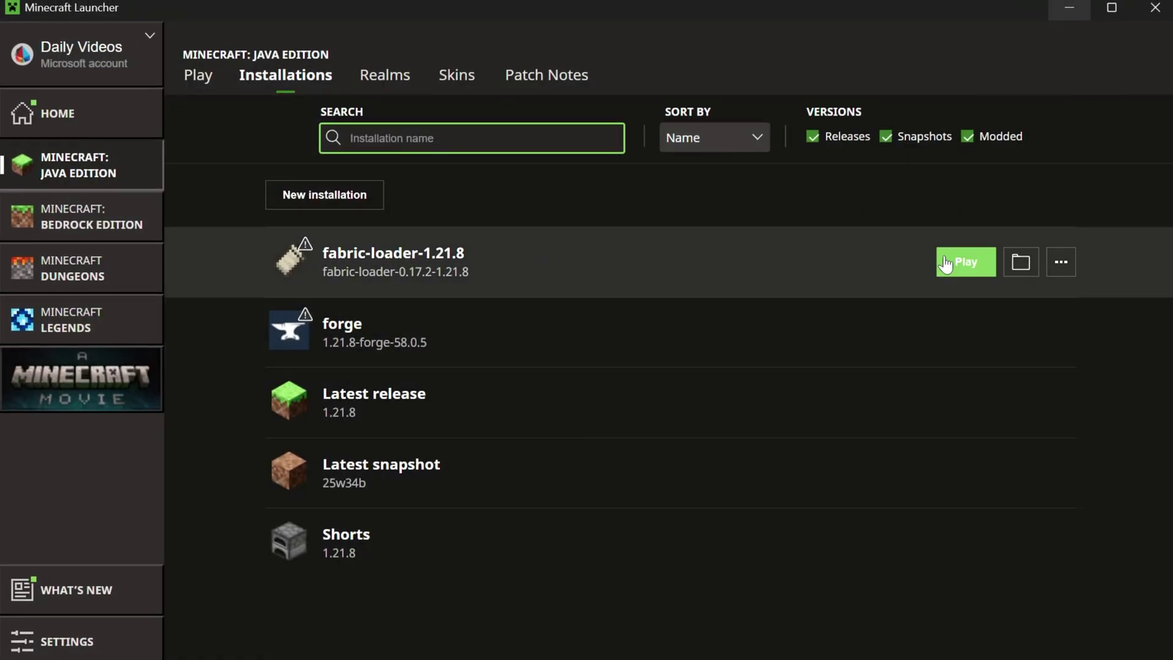
# Launch the fabric-loader-1.21.8 installation from the Minecraft Launcher, accepting the modified-installation warning.
pyautogui.click(945, 263)
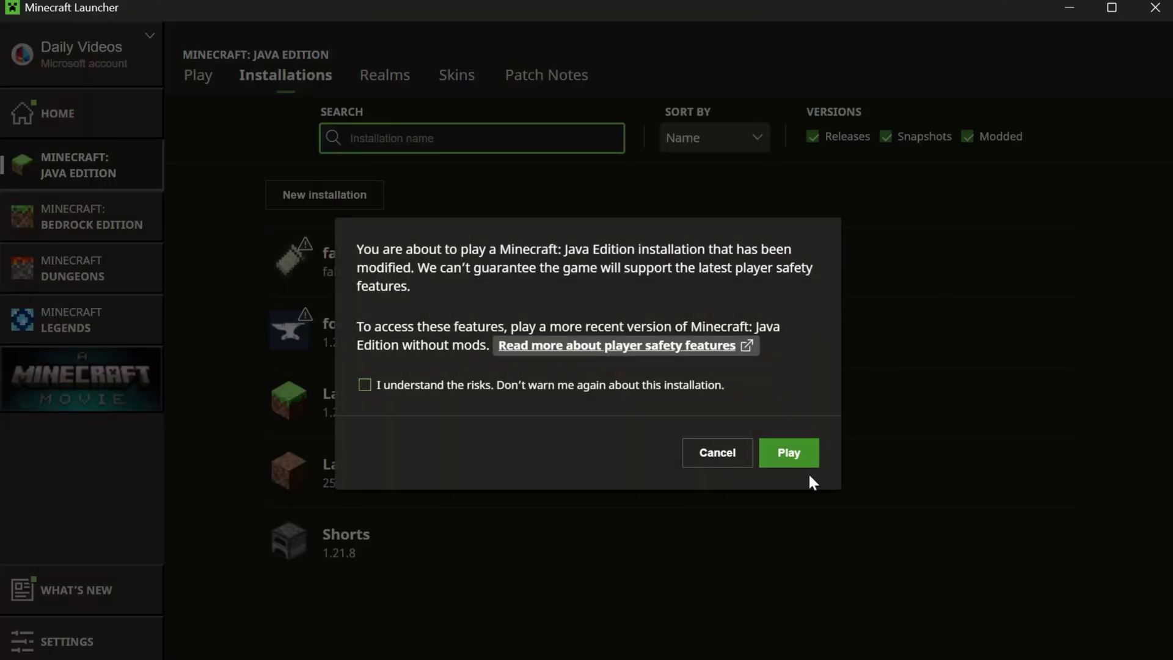
pyautogui.click(794, 451)
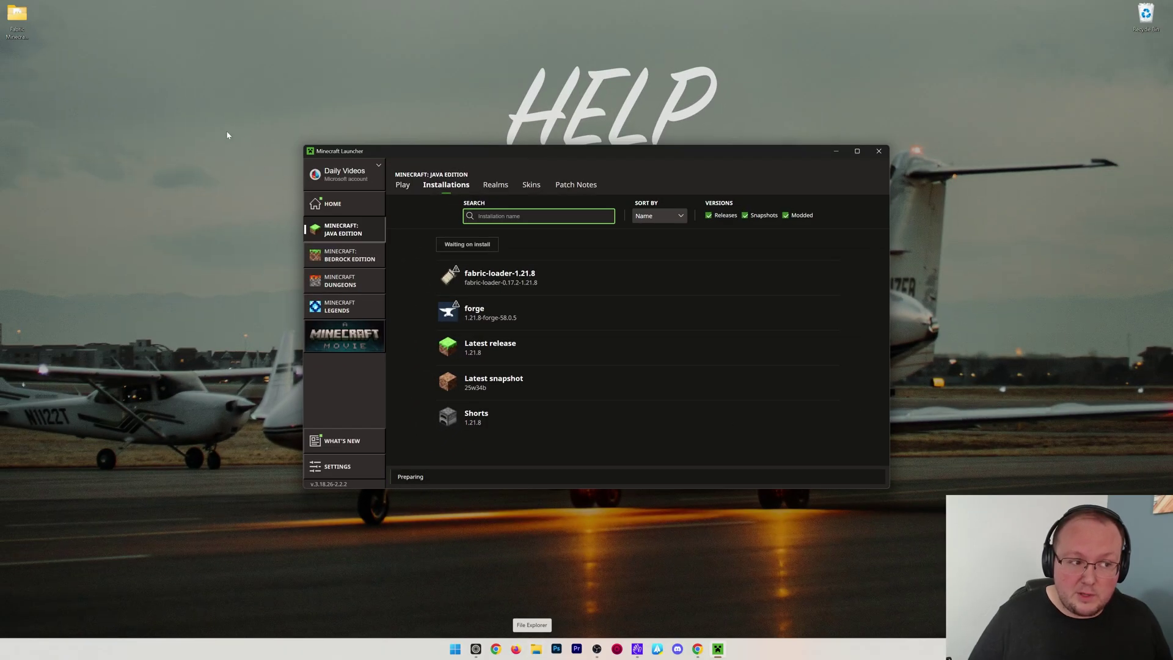
# Open the Fabric Minecraft Server folder on the desktop and run start.bat to start the modded server.
pyautogui.doubleClick(17, 20)
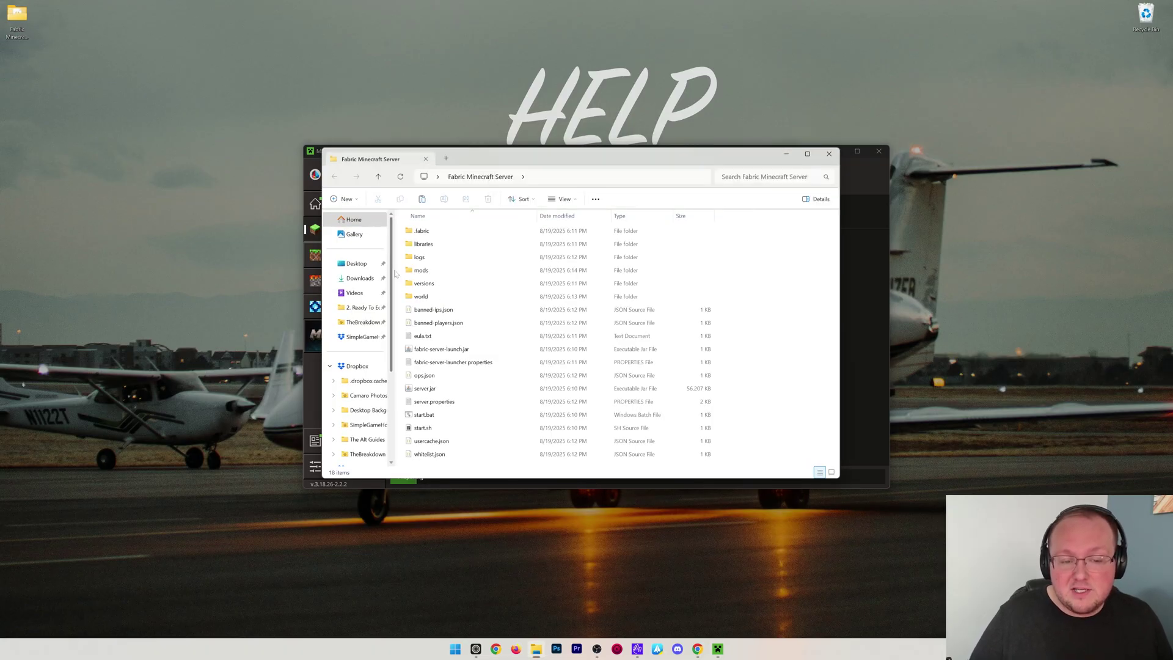
pyautogui.click(441, 402)
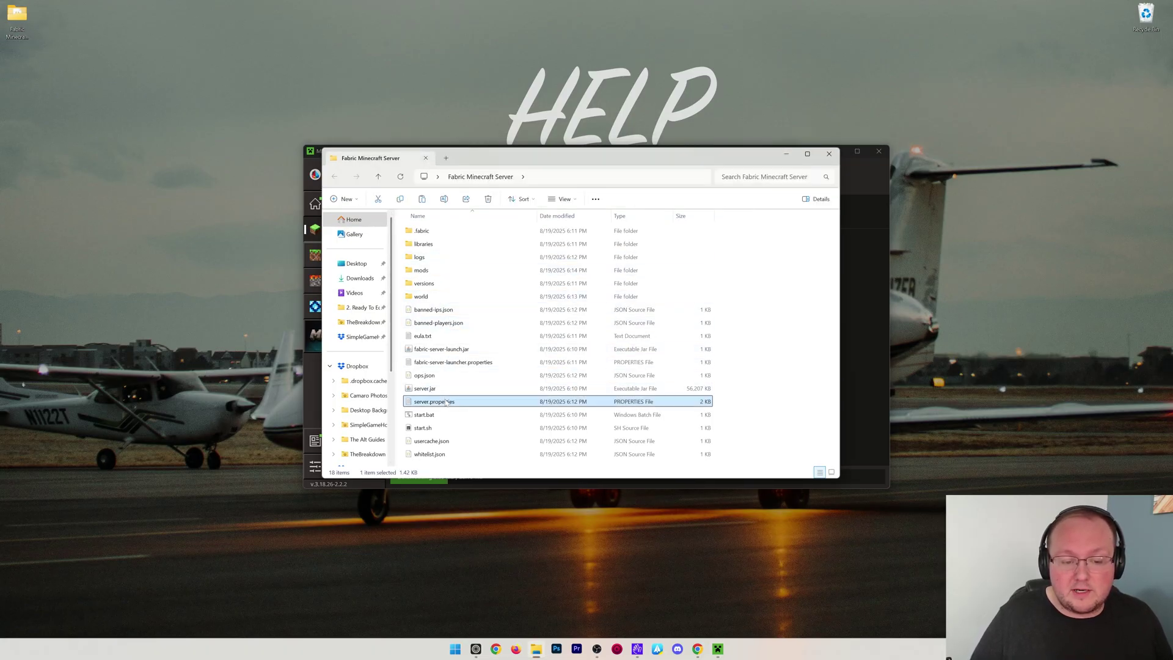
pyautogui.doubleClick(445, 414)
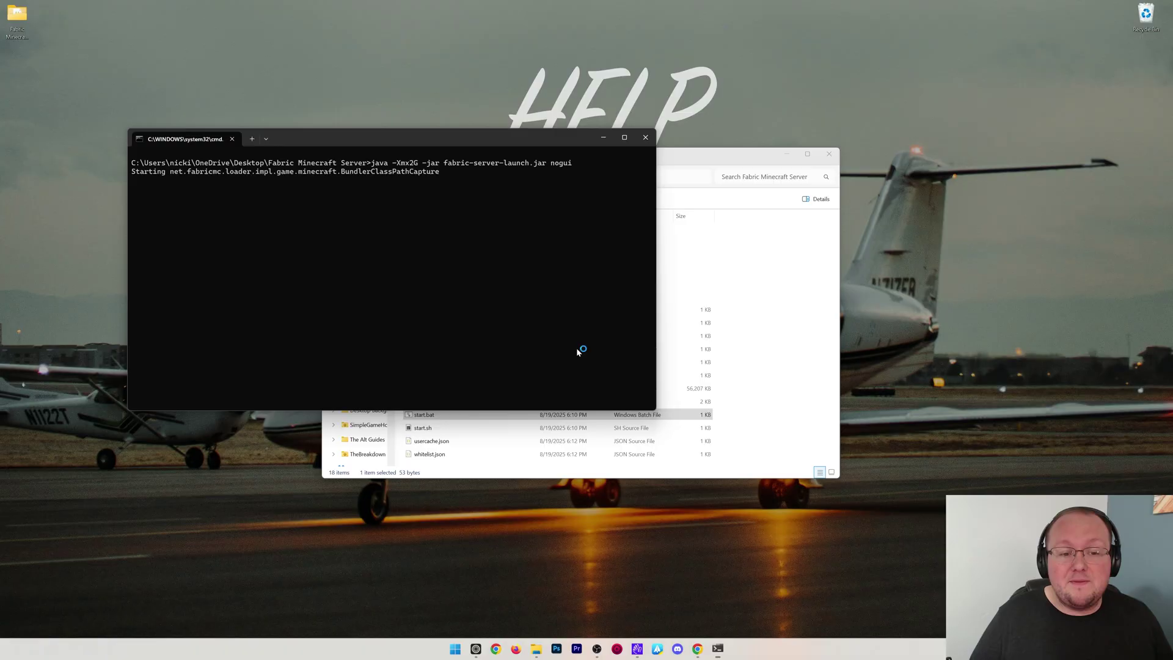
# Close the server folder window and look through the Minecraft server port forwarding guide on thebreakdown.xyz.
pyautogui.click(829, 153)
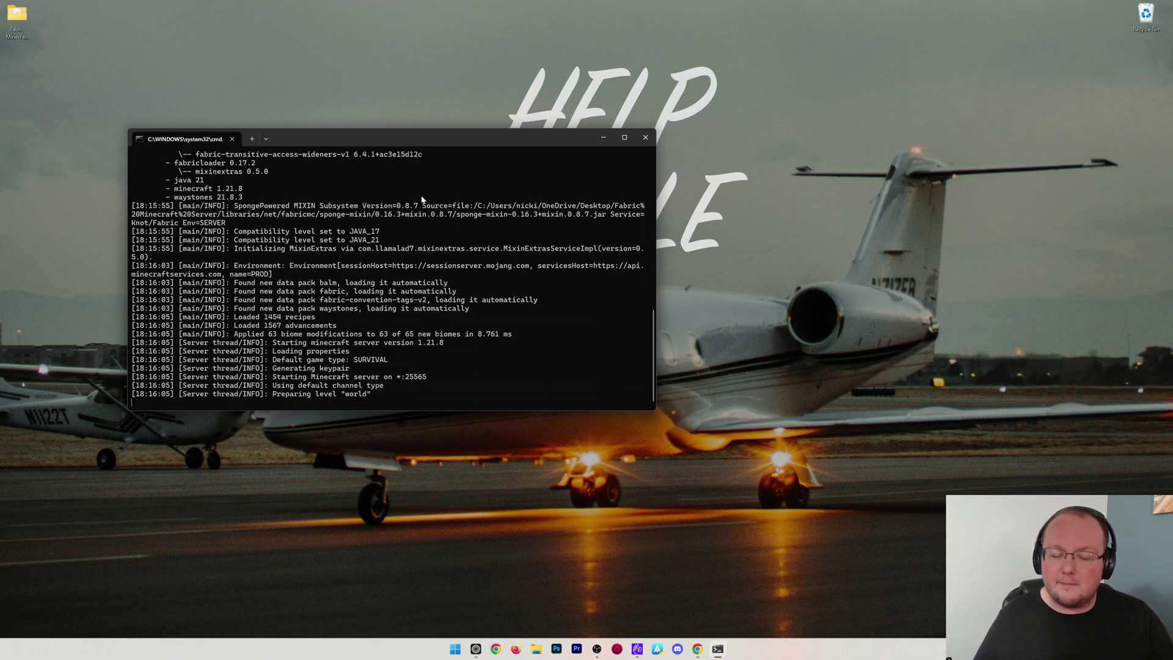
pyautogui.click(697, 649)
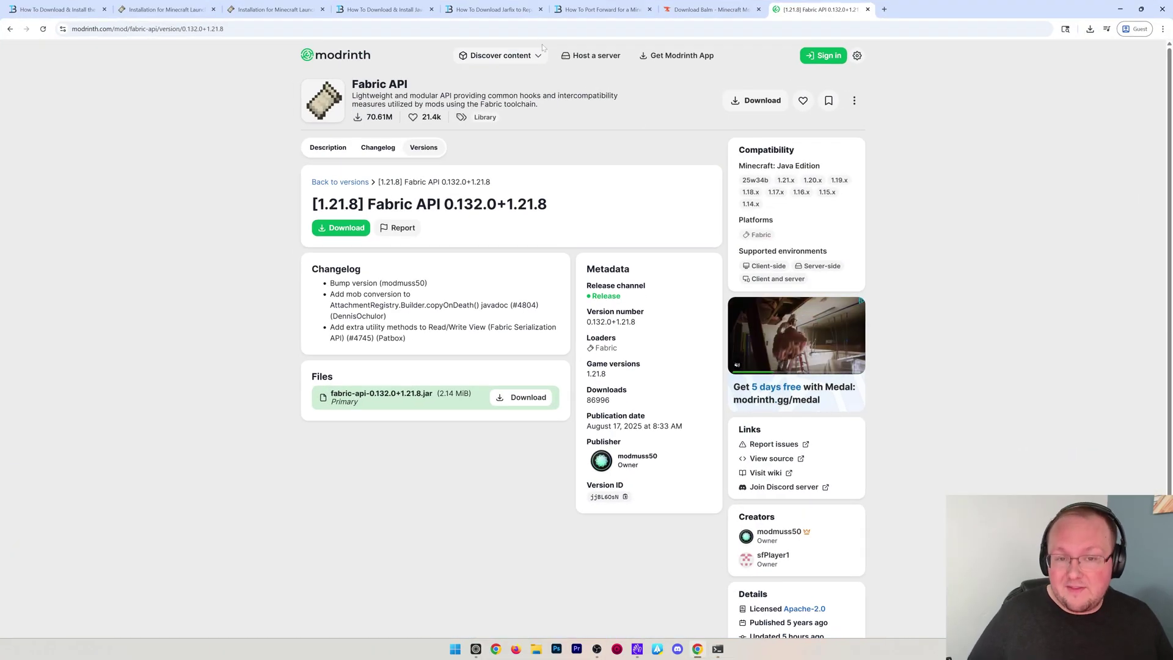
pyautogui.click(604, 10)
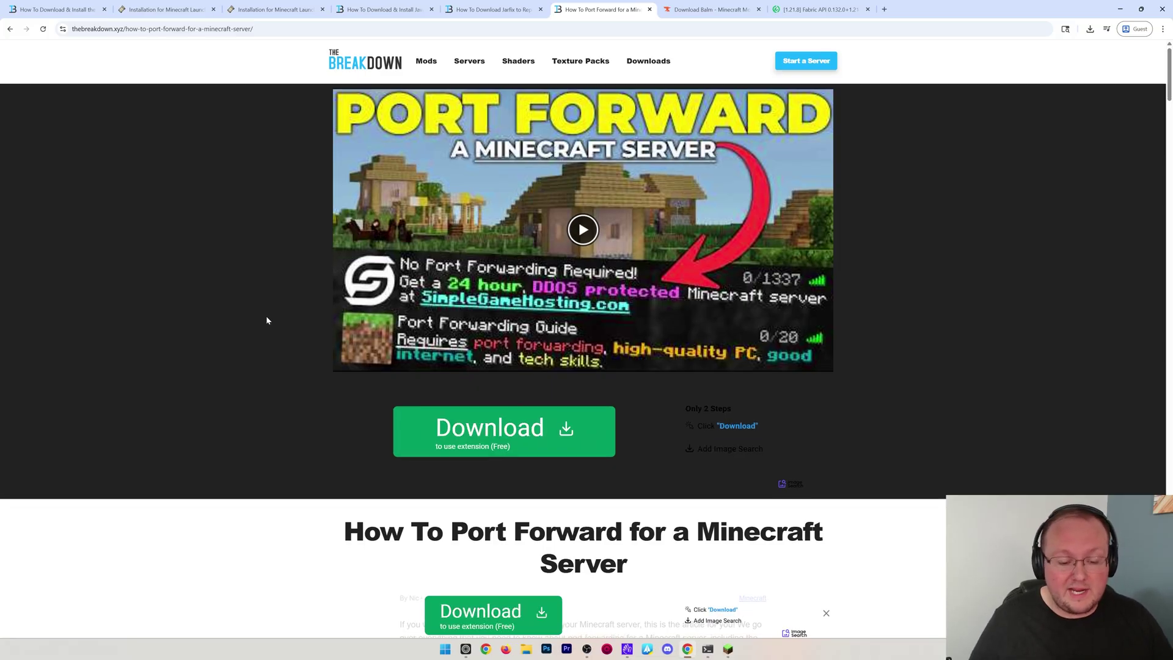
pyautogui.scroll(-12, 266, 321)
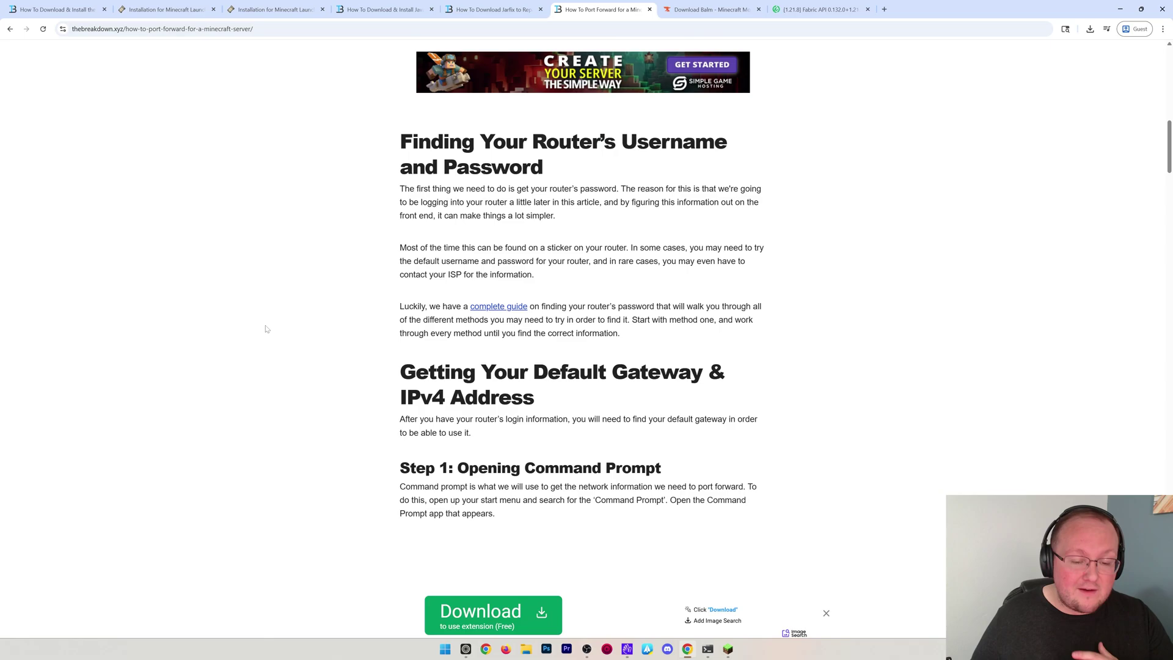
pyautogui.scroll(13, 269, 313)
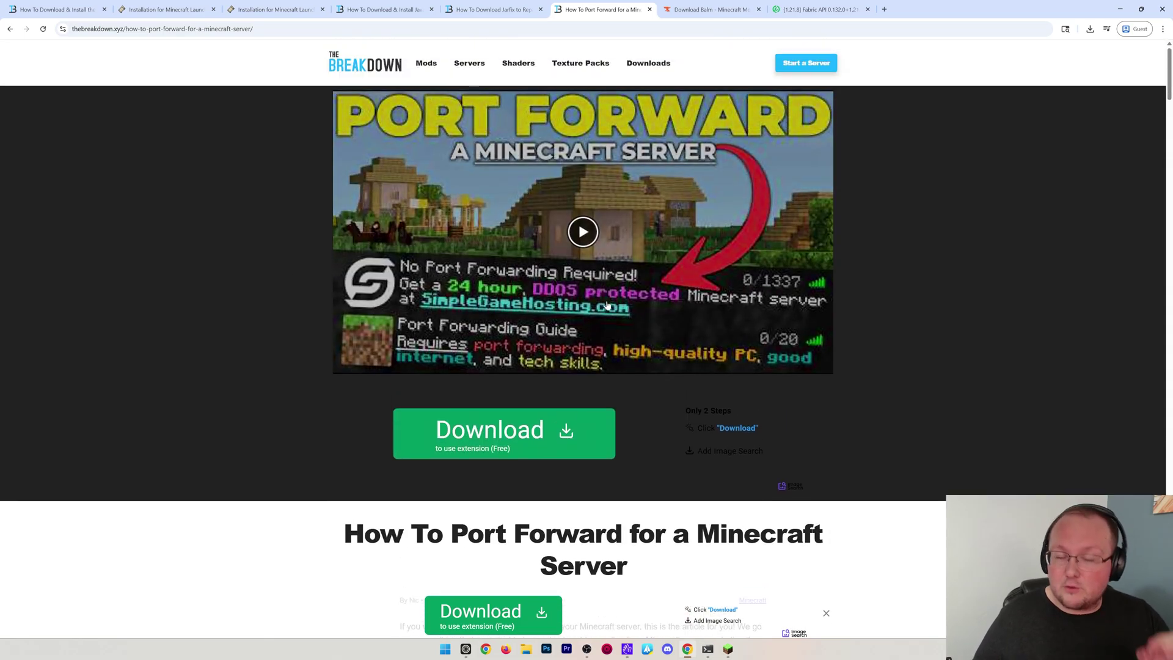
pyautogui.click(1118, 9)
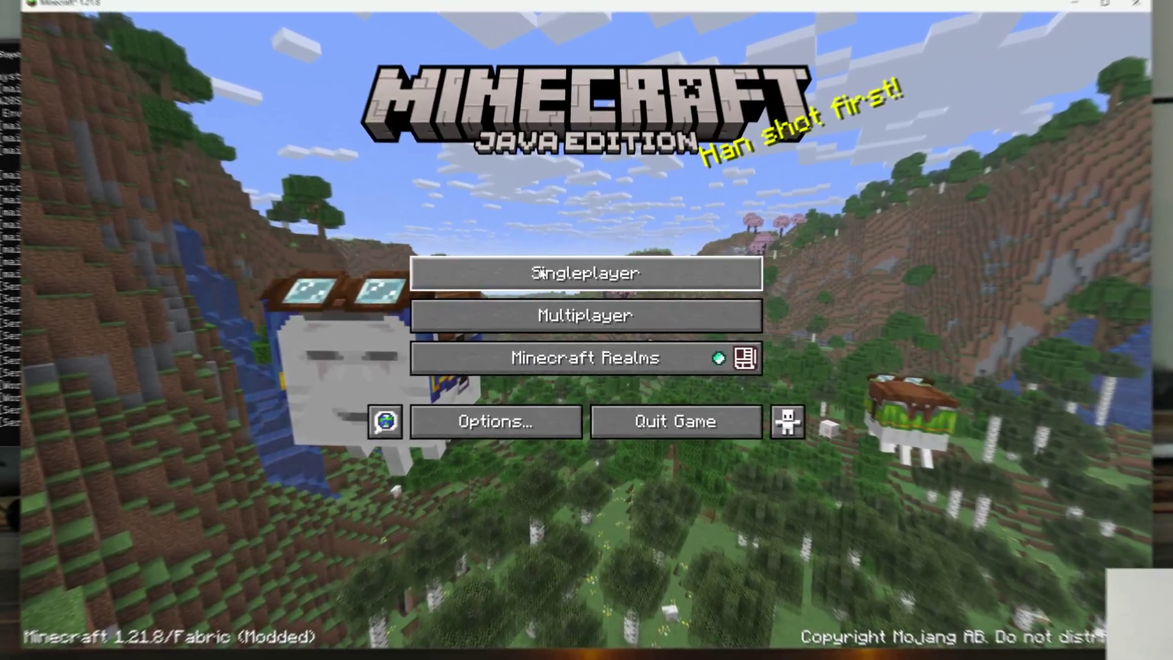
# Open the multiplayer server list in Minecraft, accepting the third-party play caution, and delete the Port Forward server entry.
pyautogui.click(547, 318)
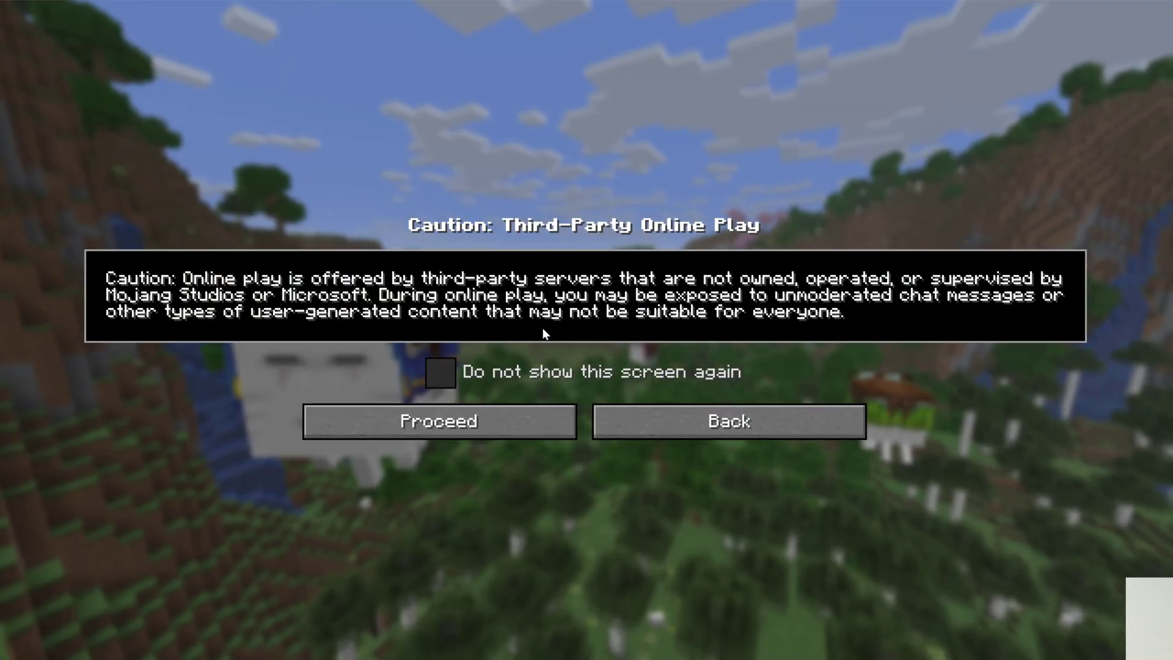
pyautogui.click(512, 415)
pyautogui.click(496, 257)
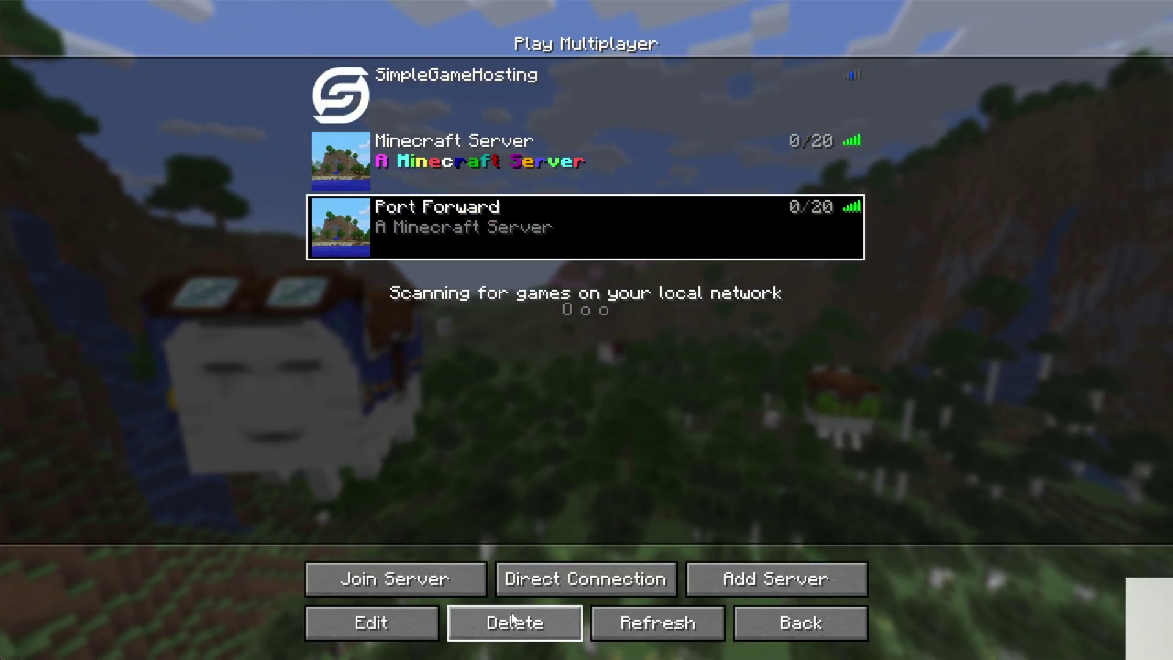
pyautogui.click(537, 622)
pyautogui.click(463, 385)
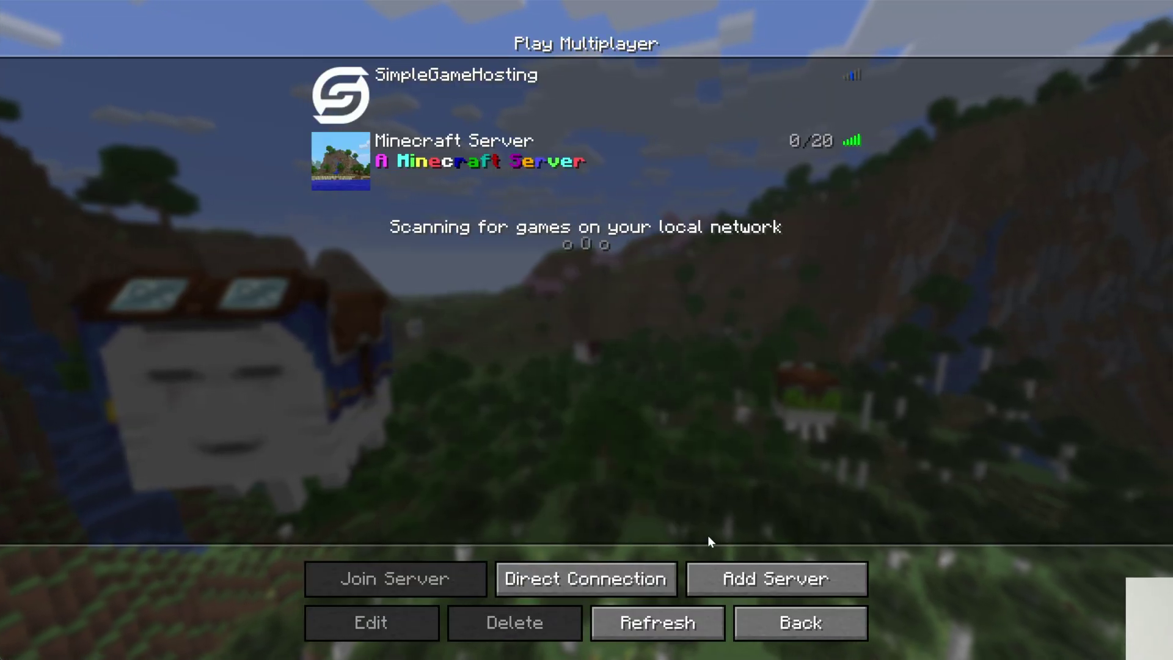
# Join the modded server through a direct connection to the address localhost.
pyautogui.click(674, 589)
pyautogui.write('l')
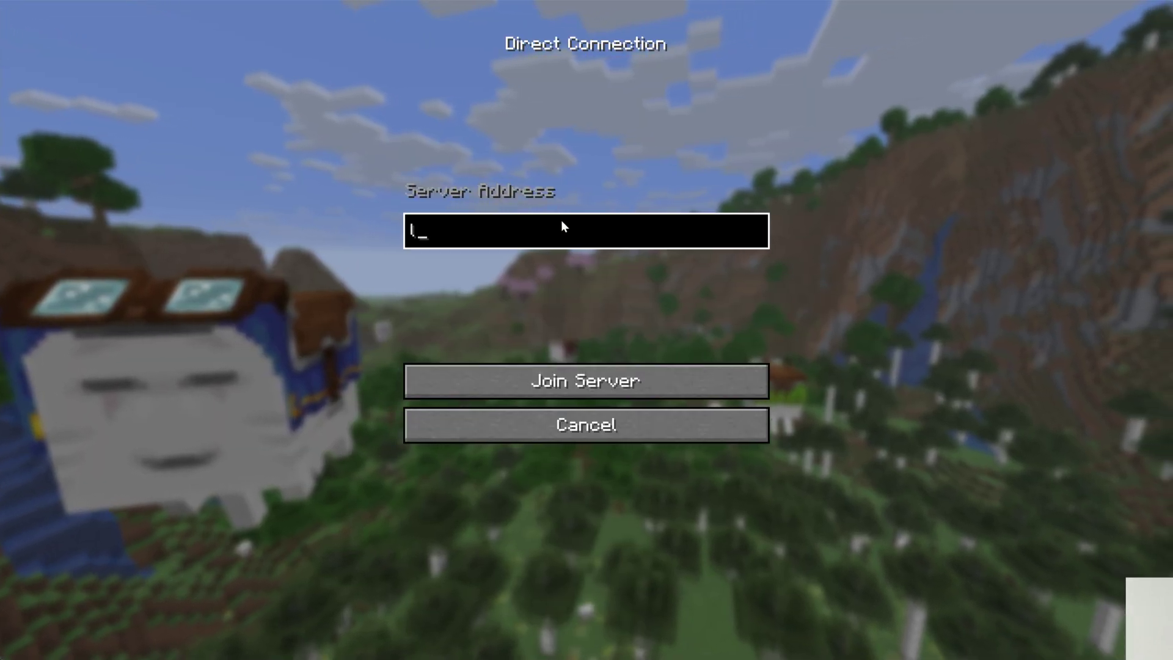
pyautogui.write('ocalhost')
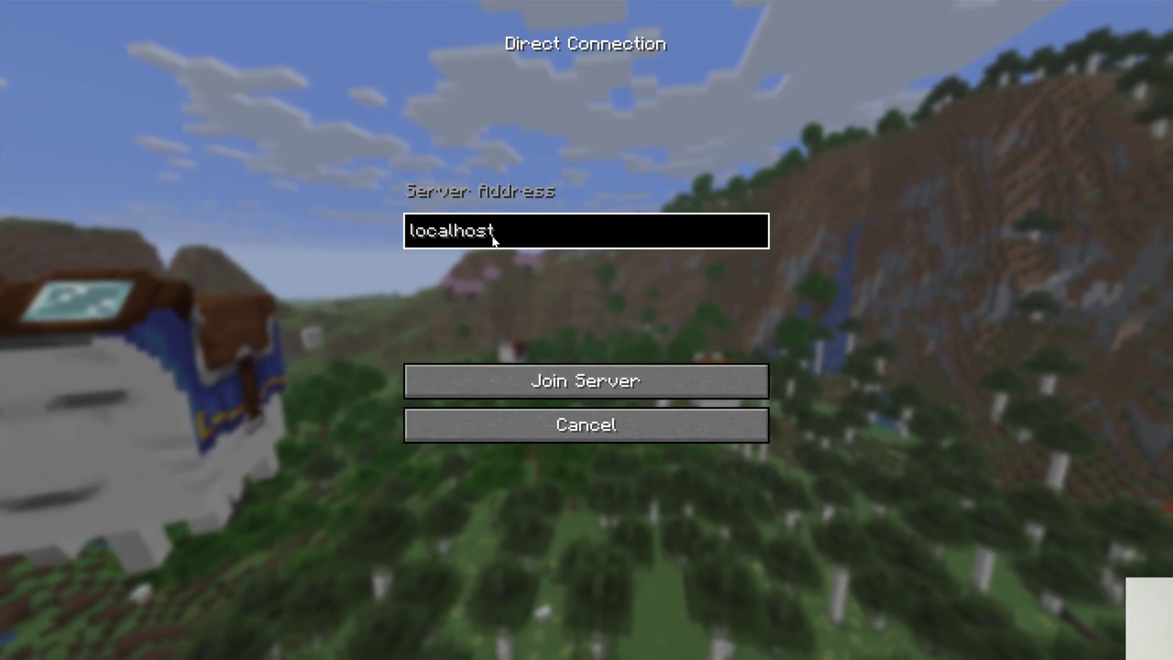
pyautogui.click(551, 382)
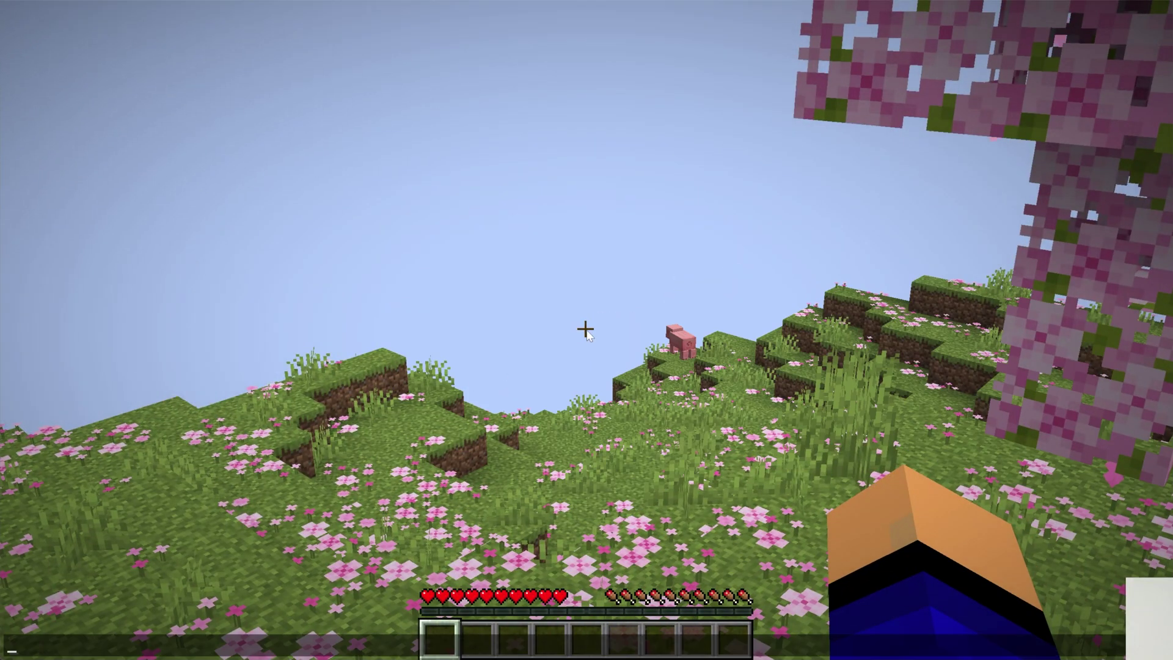
# Give the joined player operator rights by running the op command with the player's username in the server console.
pyautogui.press('t')
pyautogui.click(183, 116)
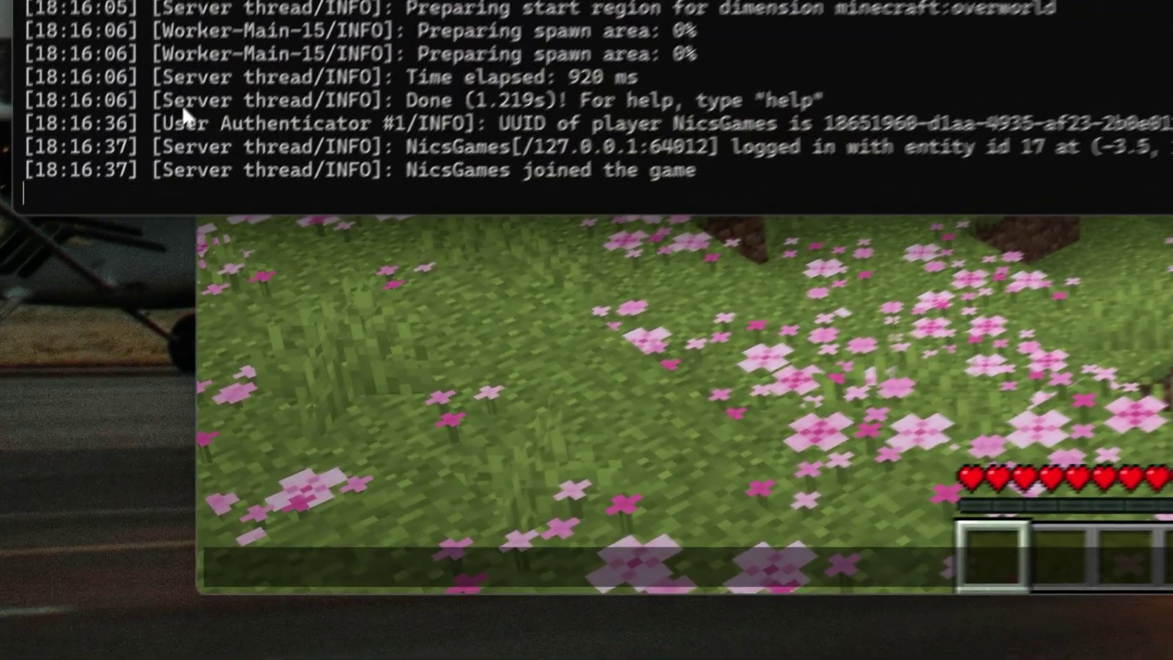
pyautogui.write('op nicsg')
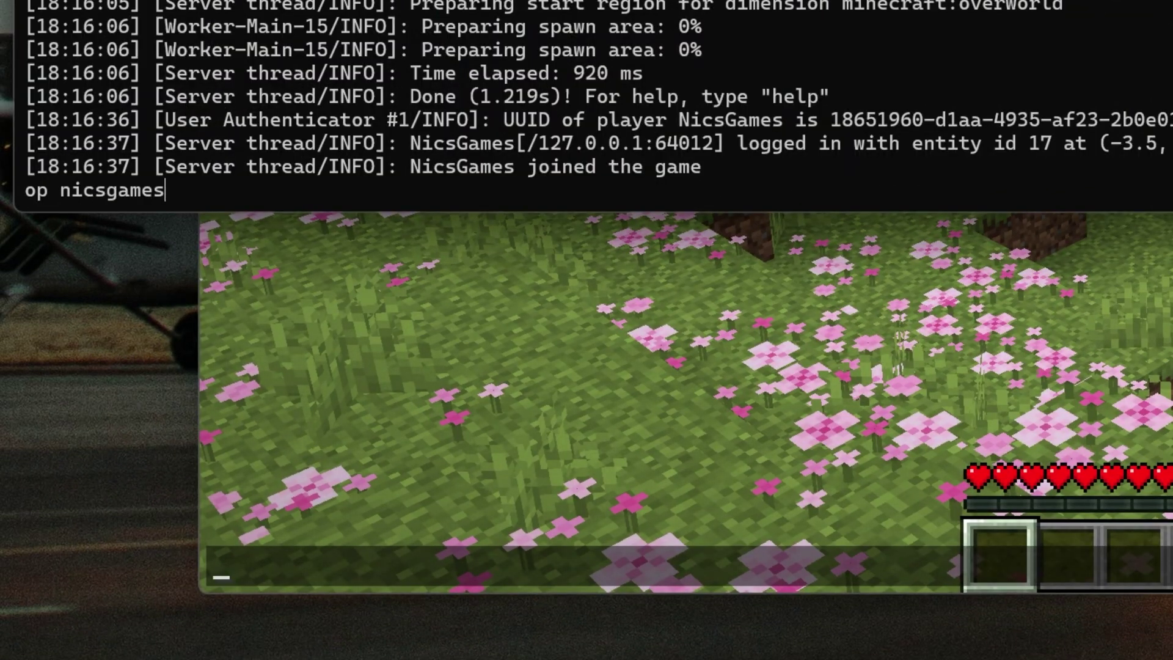
pyautogui.write('ames')
pyautogui.press('Return')
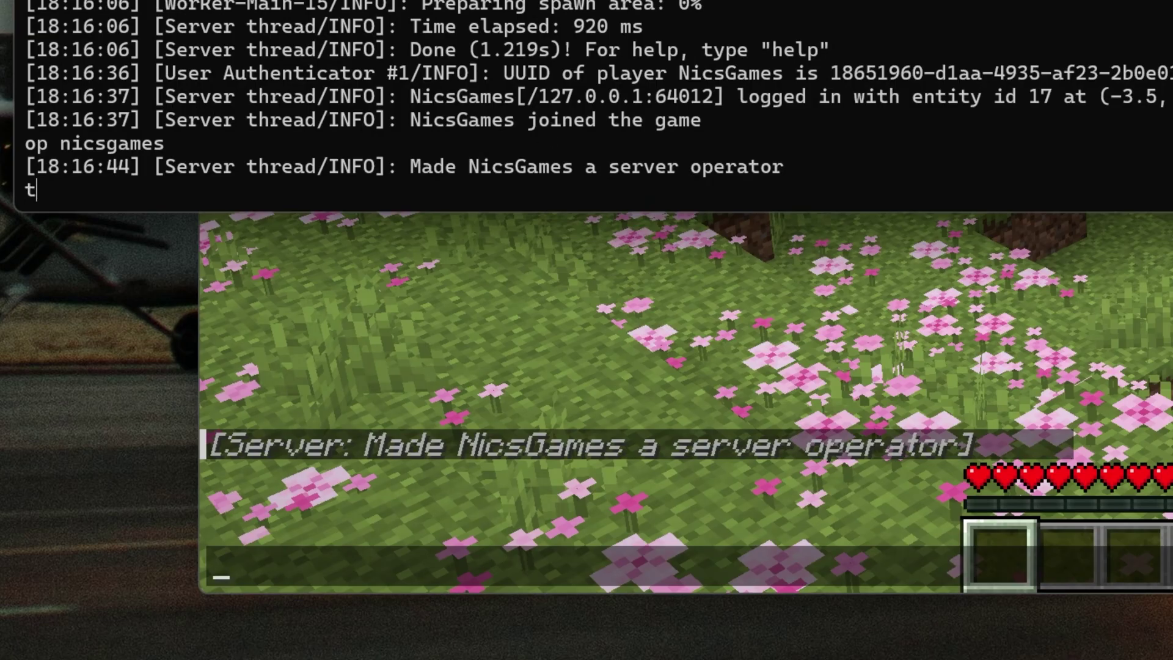
# Return to the game and change the game mode with the command /gamemode creative.
pyautogui.hotkey('alt', 'Tab')
pyautogui.write('/game')
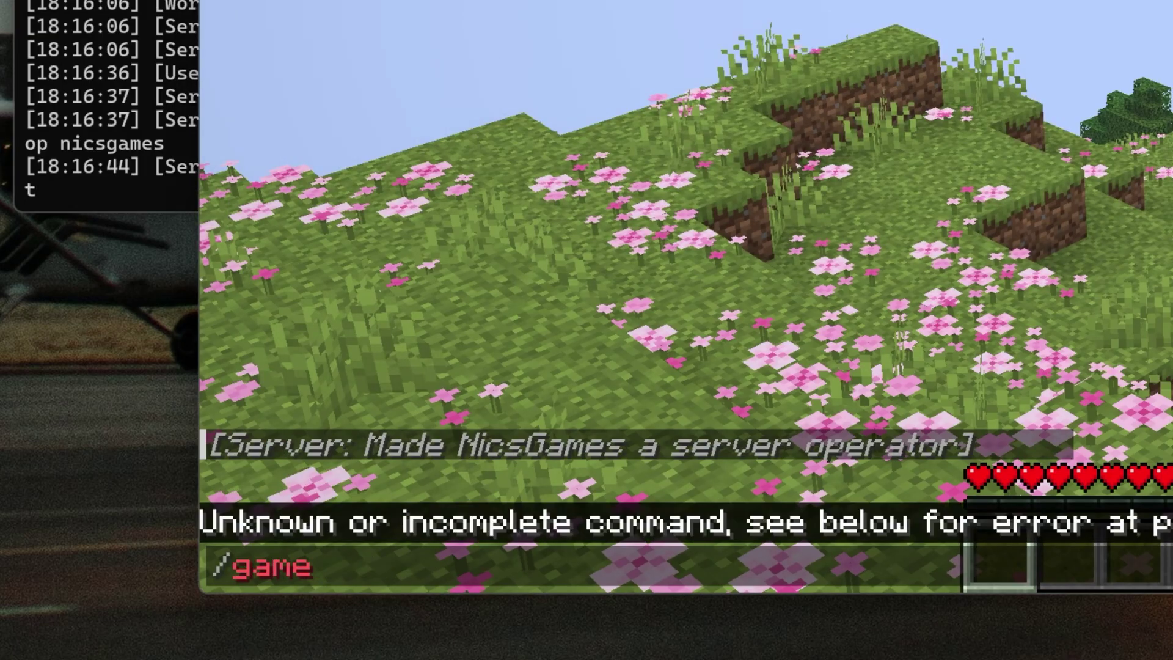
pyautogui.write('mode creative')
pyautogui.press('Return')
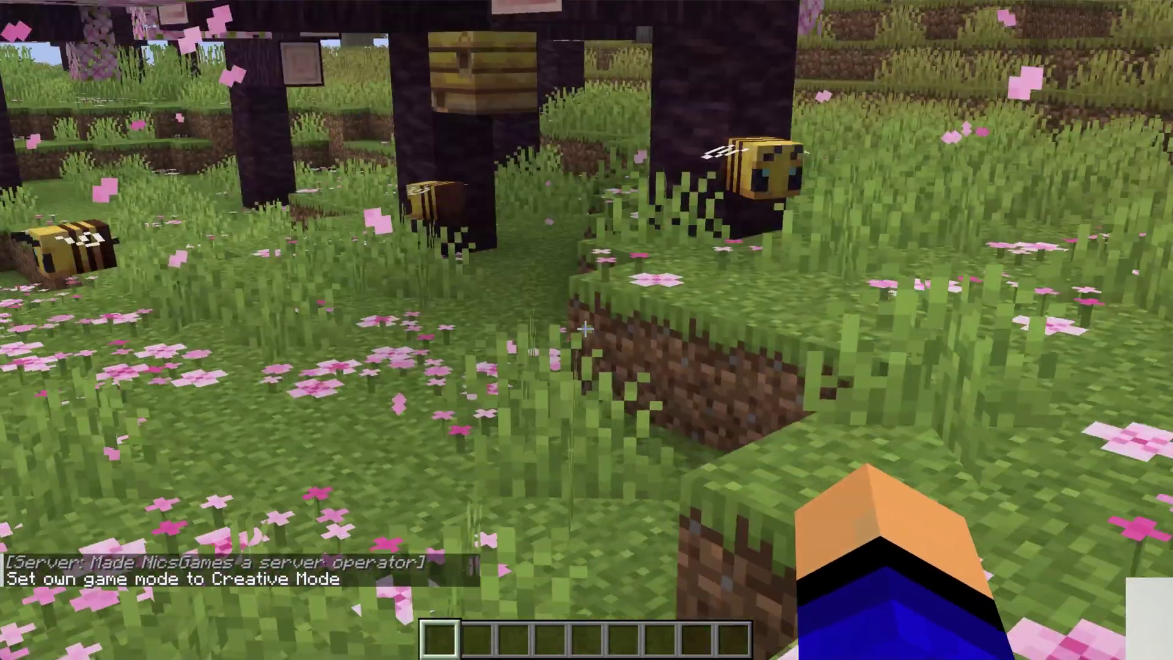
# Find the Waystone through the creative inventory's item search and put it in the first hotbar slot.
pyautogui.press('e')
pyautogui.click(740, 184)
pyautogui.write('invis')
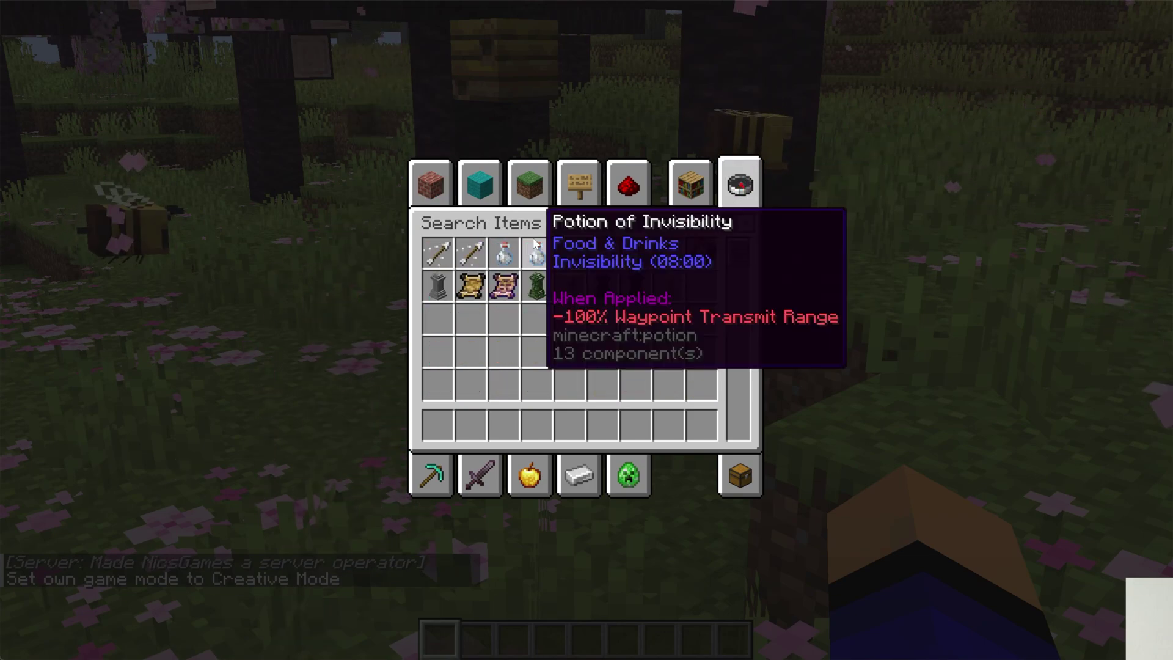
pyautogui.write('1e')
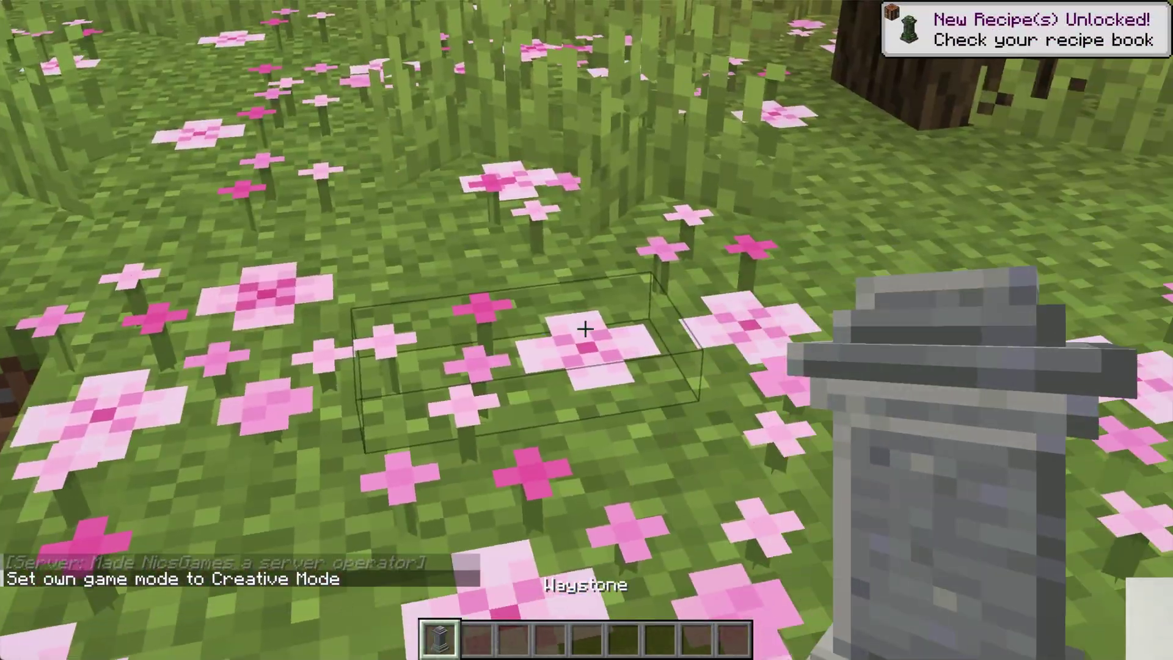
# Place a Waystone on the grass in the cherry grove and save it under the name Cherry Biome.
pyautogui.rightClick(585, 329)
pyautogui.write('Cherry ')
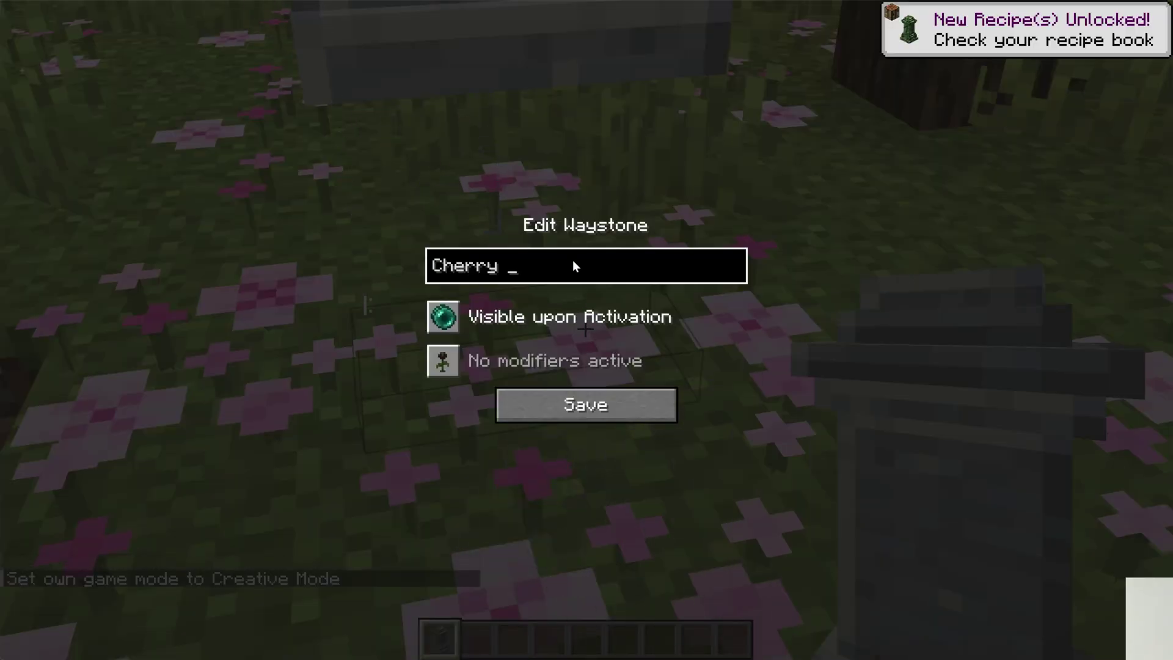
pyautogui.write('Bloom')
pyautogui.click(585, 404)
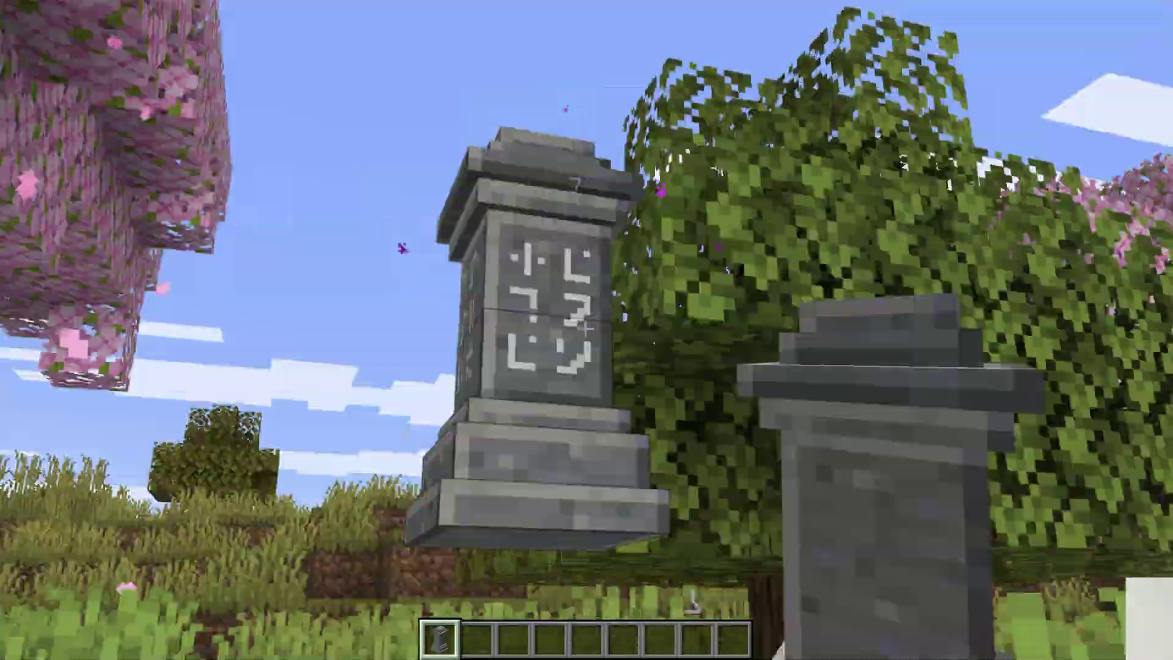
# Travel to the plains, place a second Waystone there and save it under the name Plains Biome.
pyautogui.press('w')
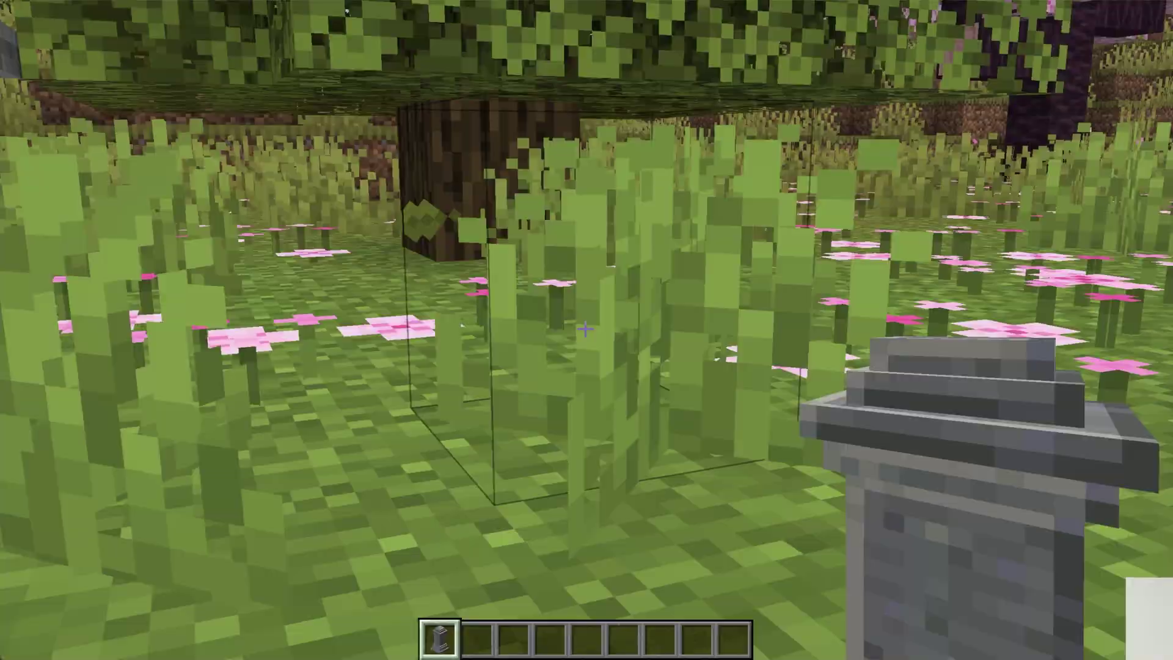
pyautogui.press('Escape')
pyautogui.click(520, 342)
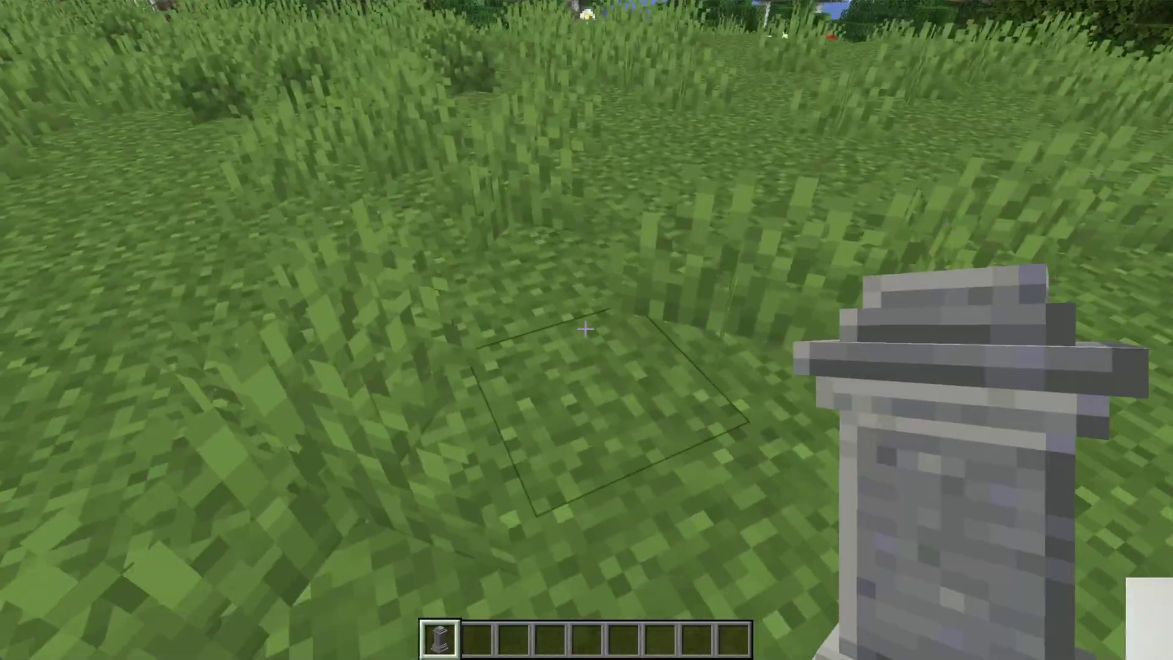
pyautogui.rightClick(585, 330)
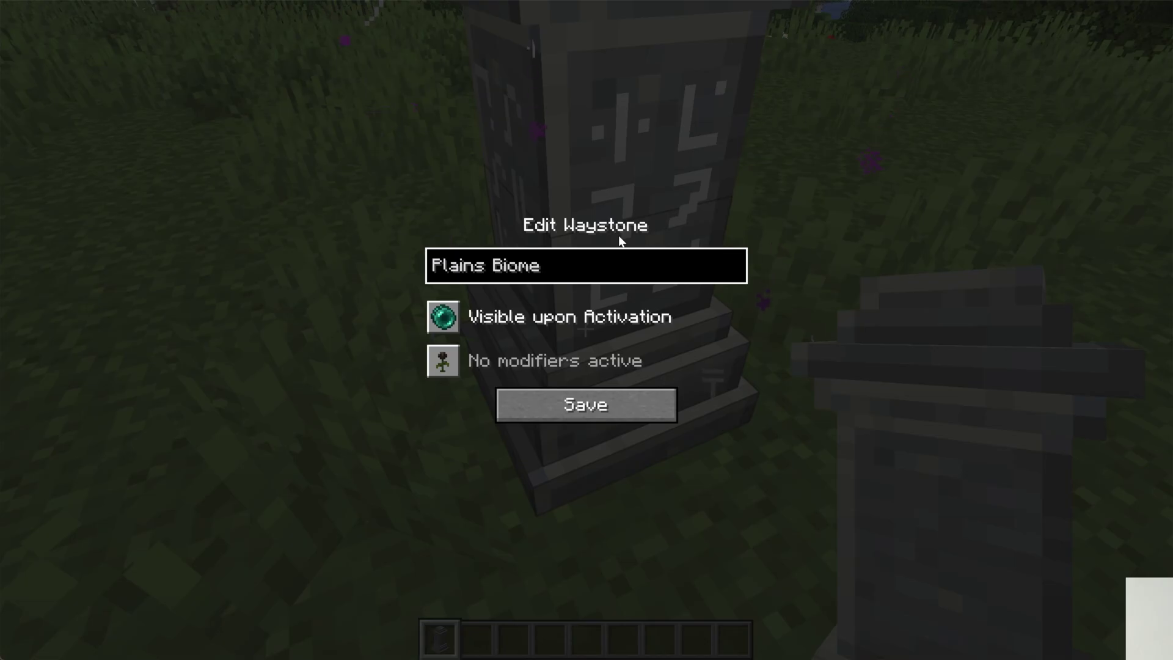
pyautogui.press('Return')
# Teleport from the plains Waystone to Cherry Biome and back to Plains Biome.
pyautogui.rightClick(585, 329)
pyautogui.click(585, 291)
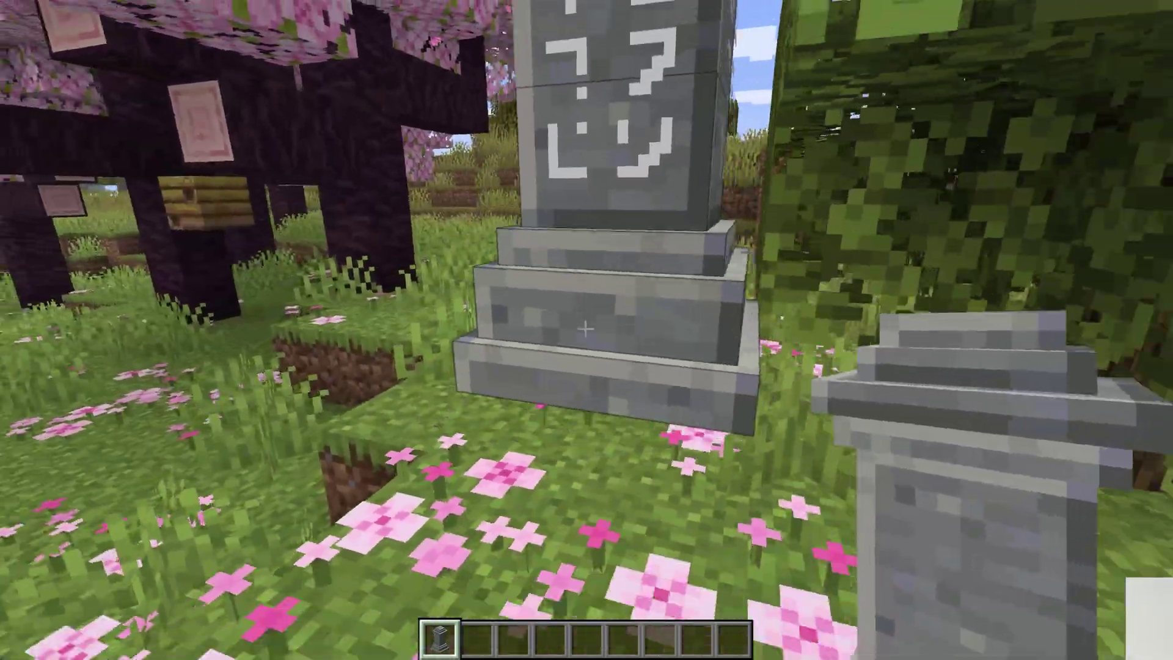
pyautogui.rightClick(585, 329)
pyautogui.click(585, 336)
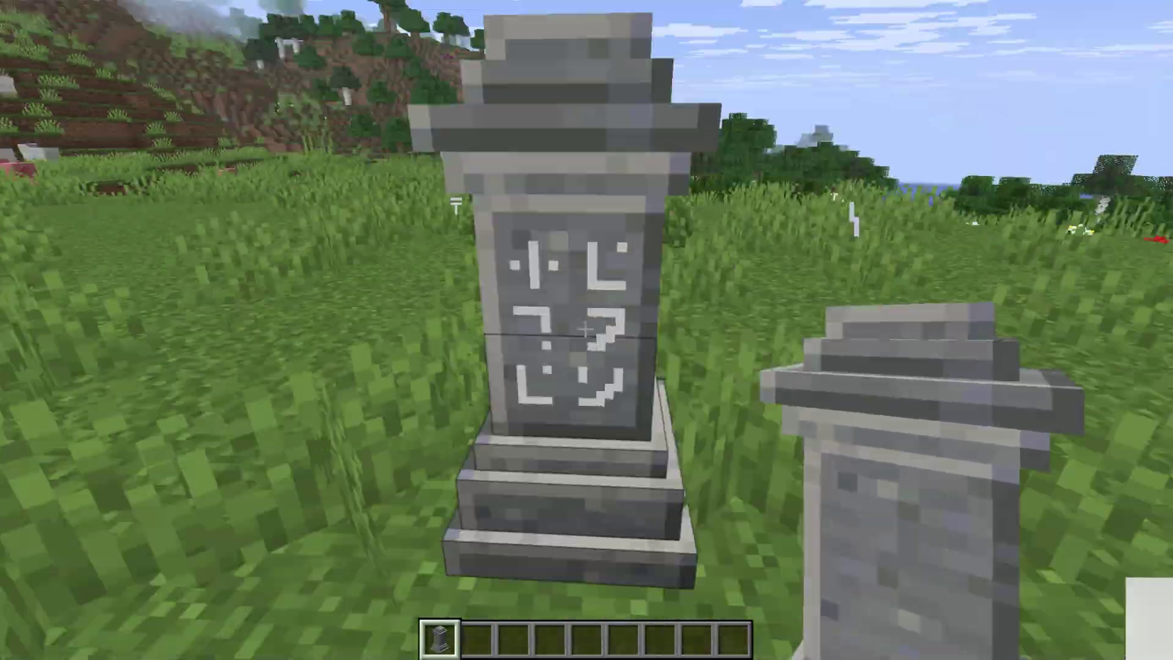
# Place two more Waystones beside the Plains Biome one, leaving both without a name.
pyautogui.rightClick(585, 330)
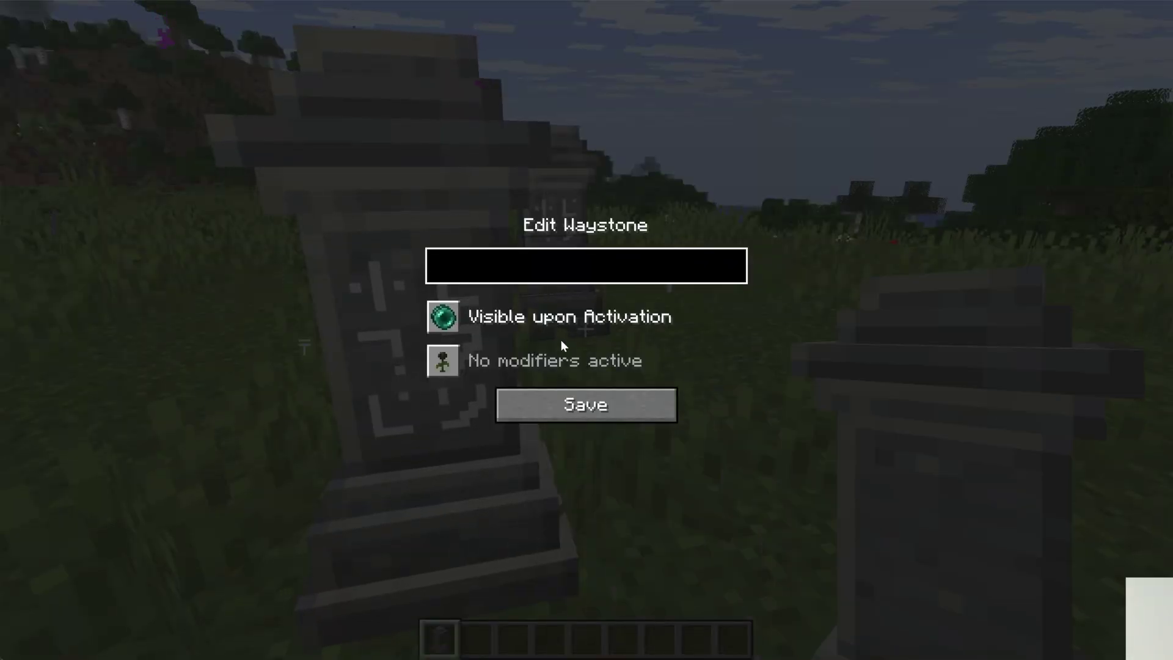
pyautogui.press('Escape')
pyautogui.rightClick(586, 330)
pyautogui.click(602, 373)
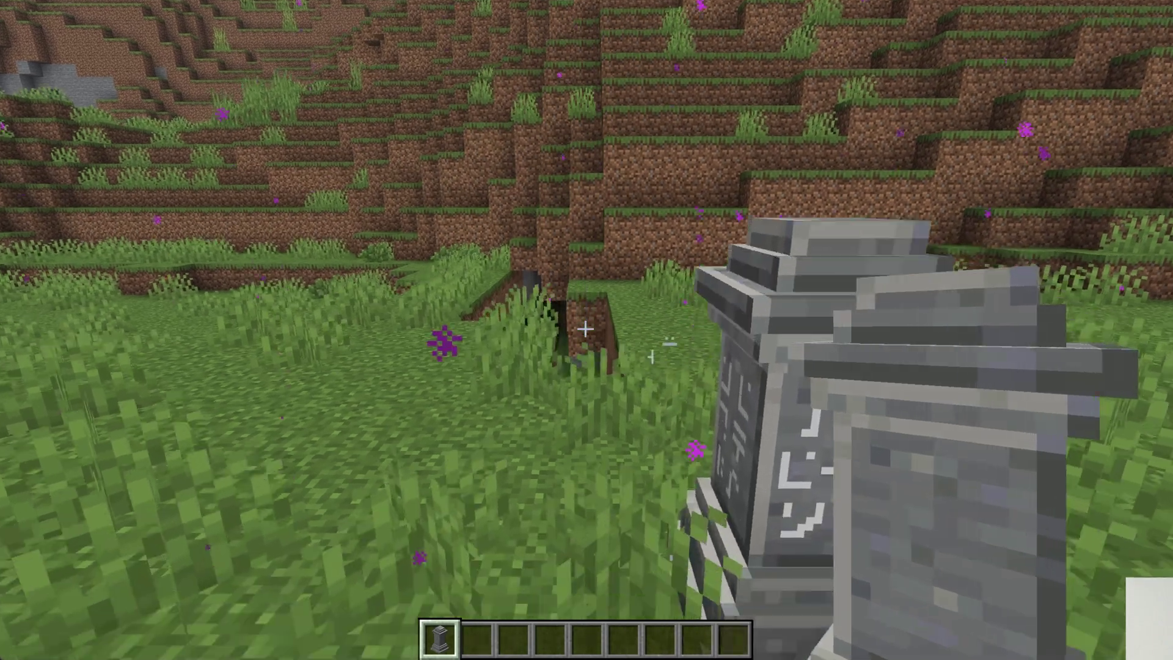
pyautogui.rightClick(586, 329)
pyautogui.press('Escape')
# Teleport to the Cherry Biome Waystone and display the world seed with the /seed command.
pyautogui.rightClick(585, 329)
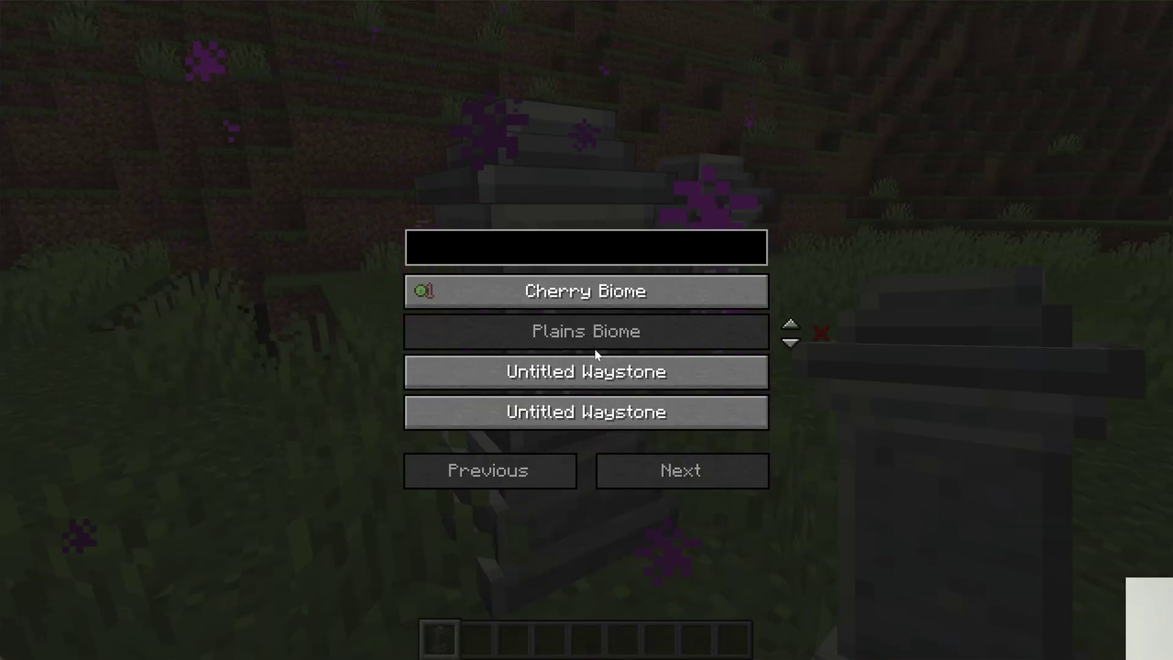
pyautogui.click(586, 291)
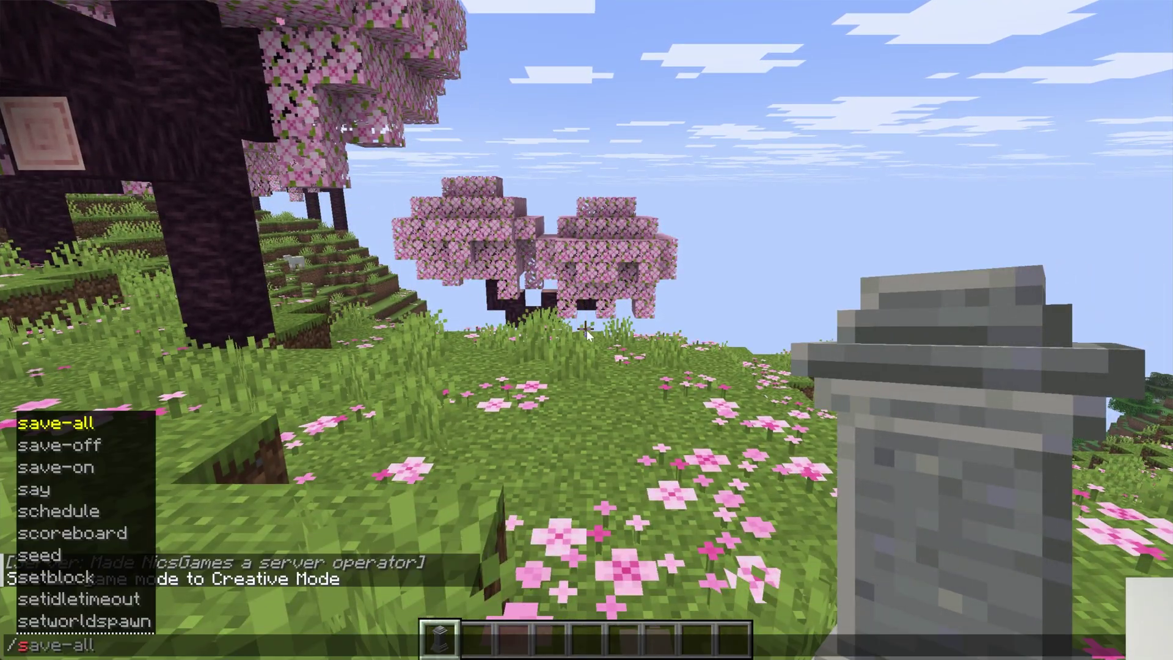
pyautogui.write('eed')
pyautogui.press('Return')
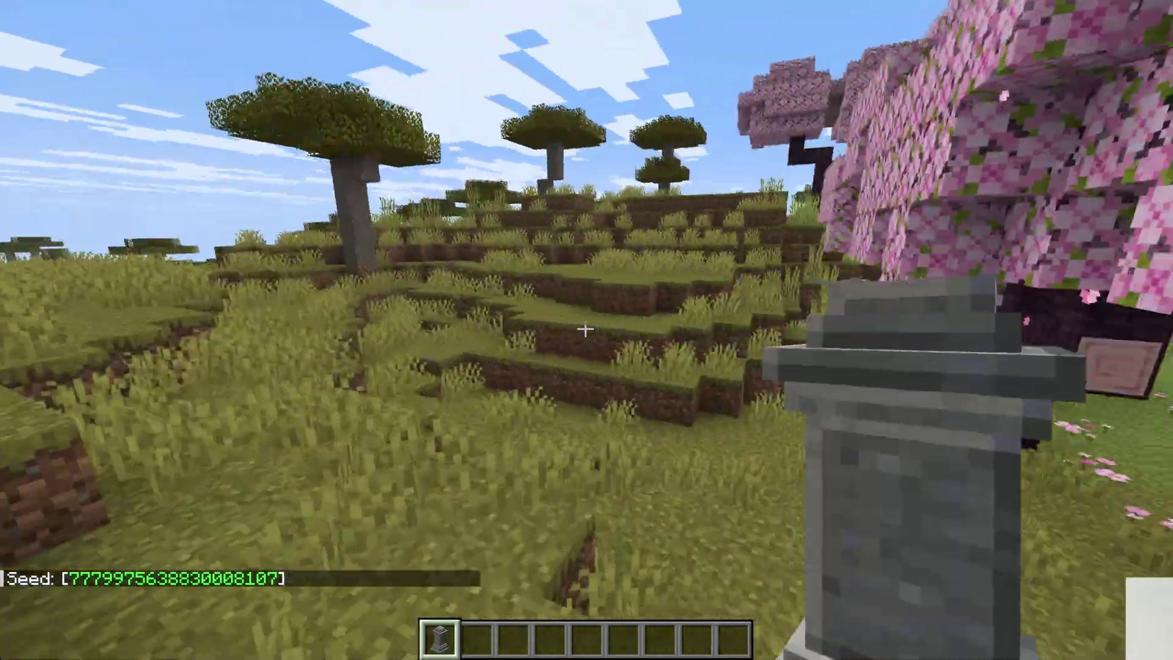
pyautogui.press('w')
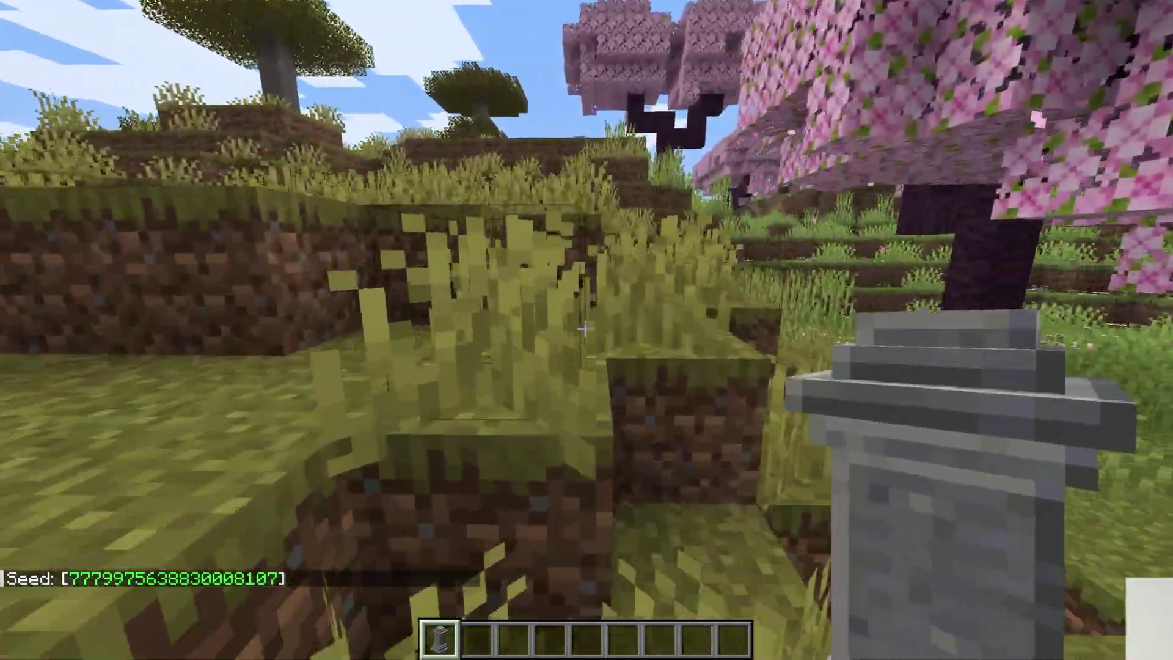
pyautogui.press('w')
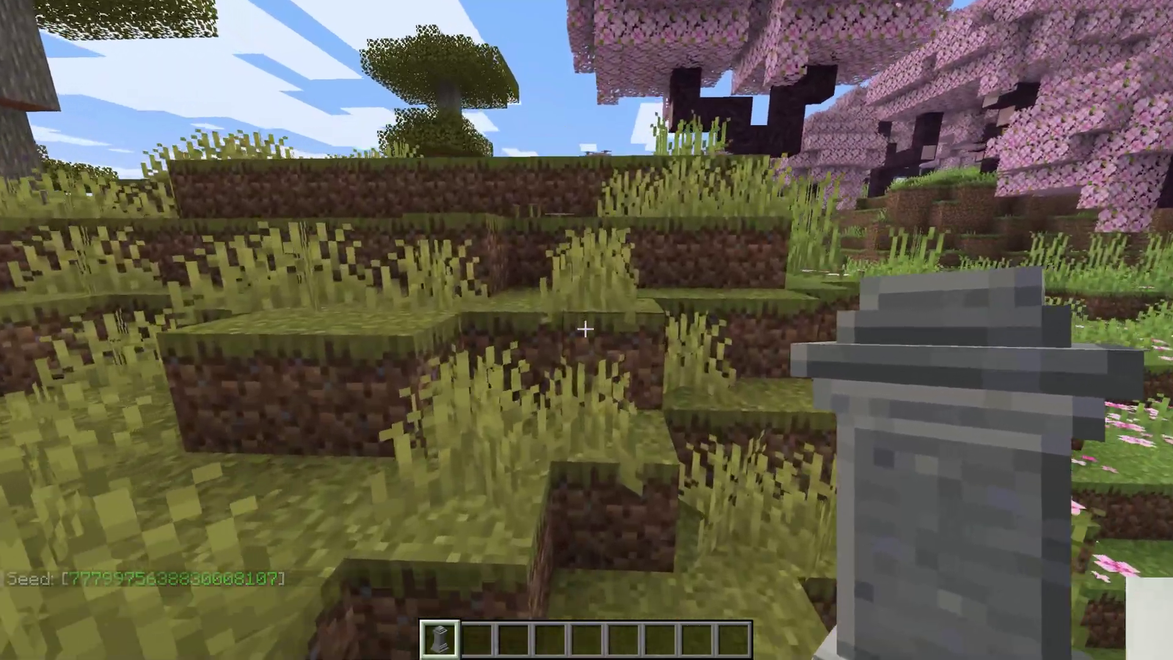
pyautogui.press('w')
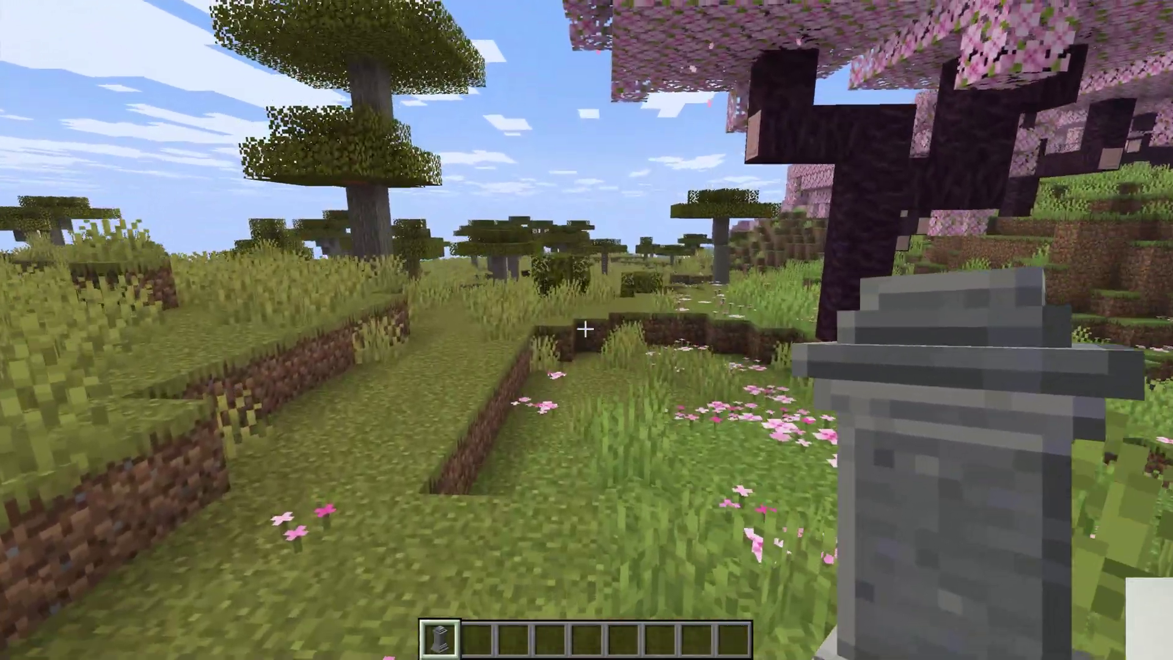
pyautogui.press('w')
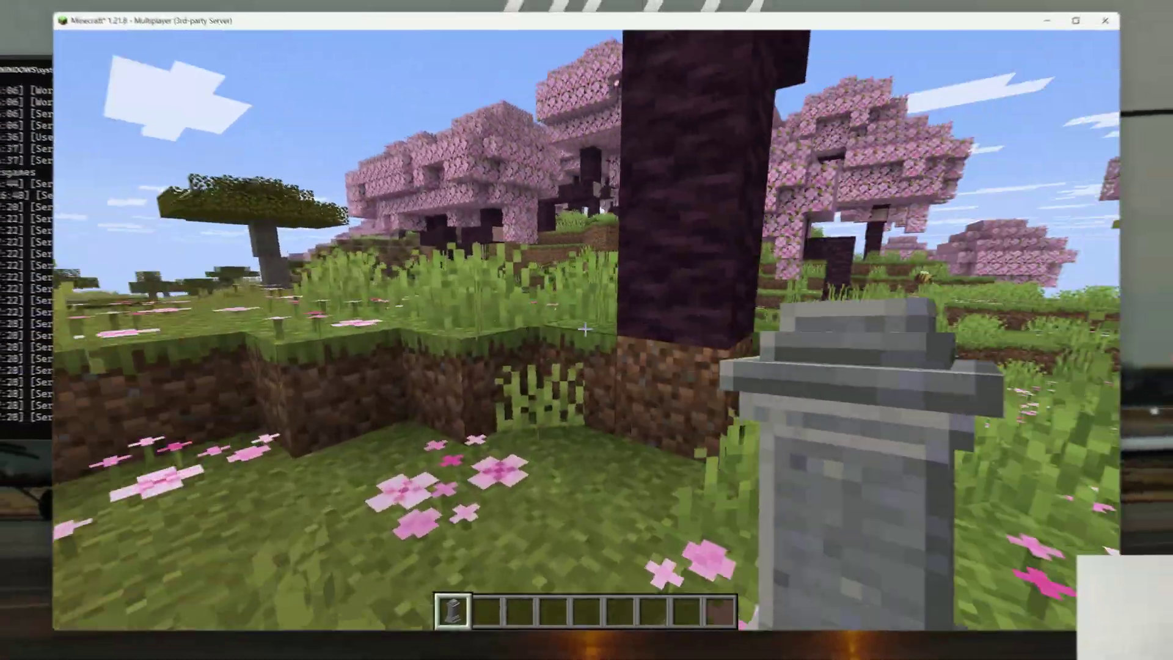